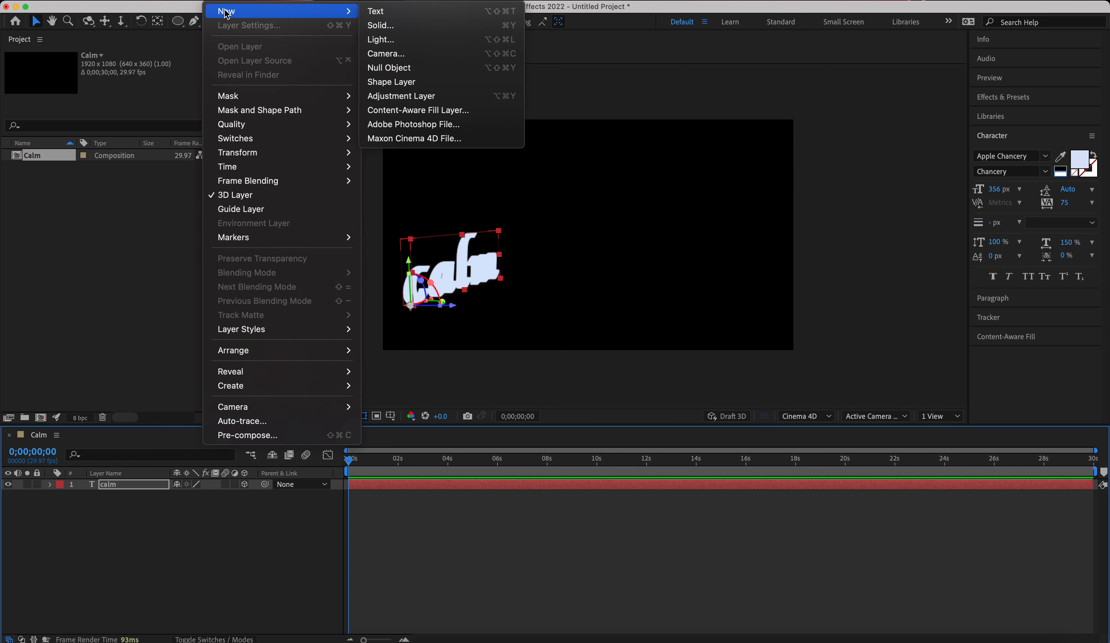
Add a white spot light to the Calm composition and rotate it to aim at the calm text.
left_click(424, 40)
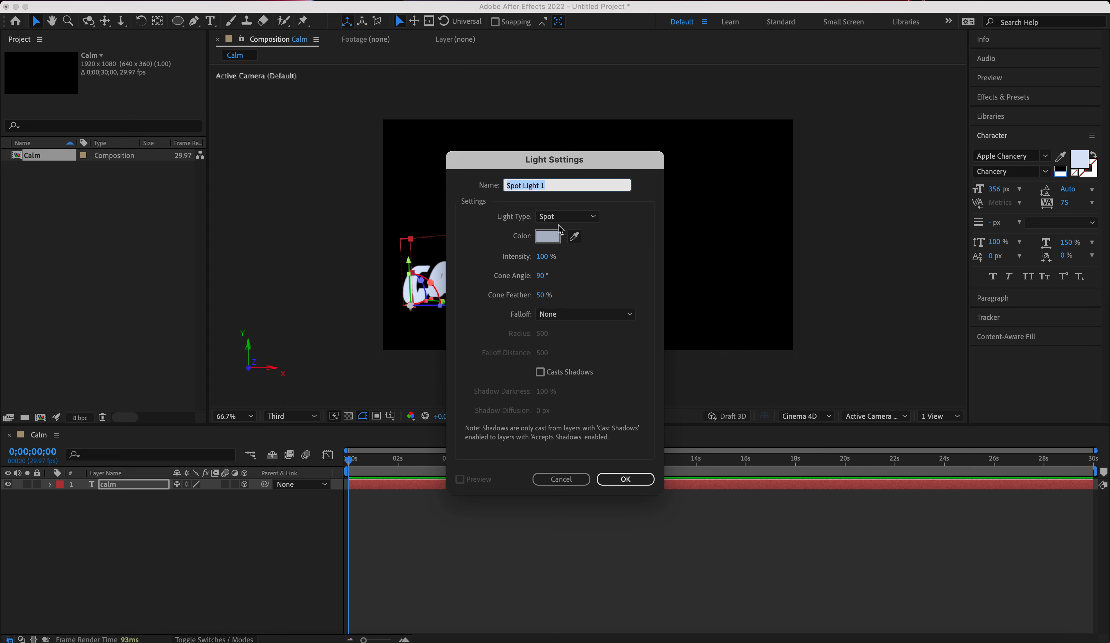
left_click(582, 217)
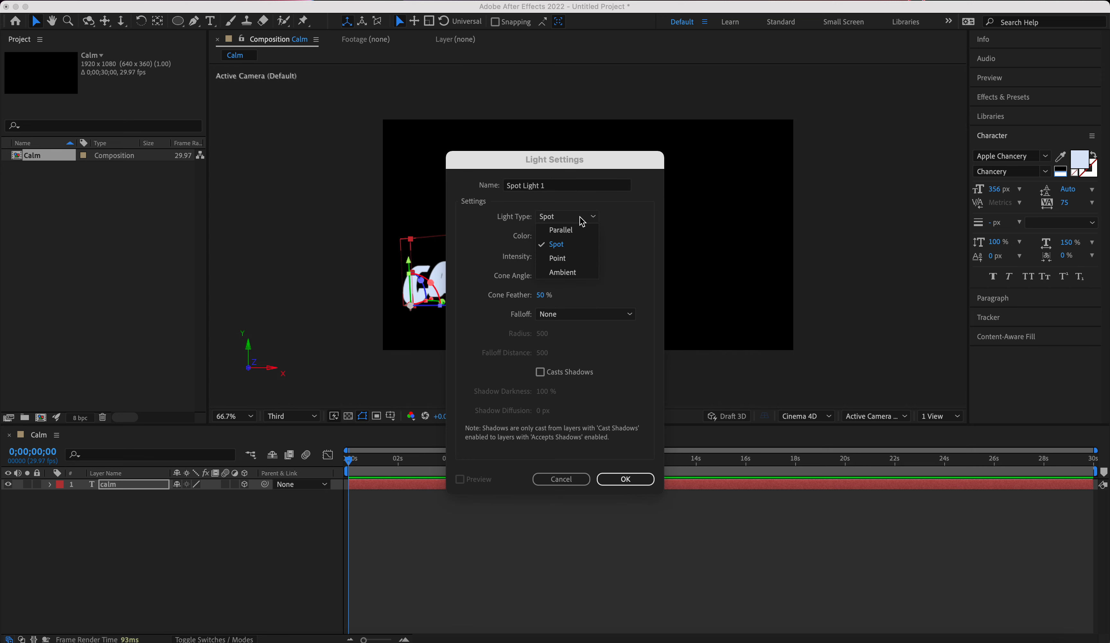
left_click(565, 244)
left_click(547, 238)
left_click_drag(435, 278, 320, 226)
left_click(683, 252)
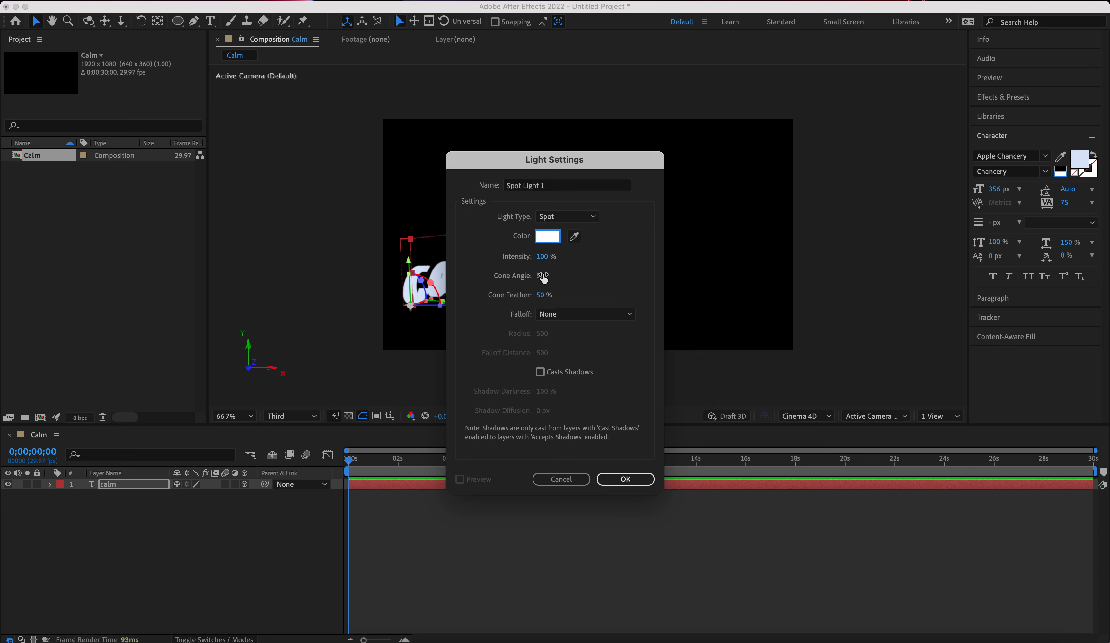
left_click(639, 478)
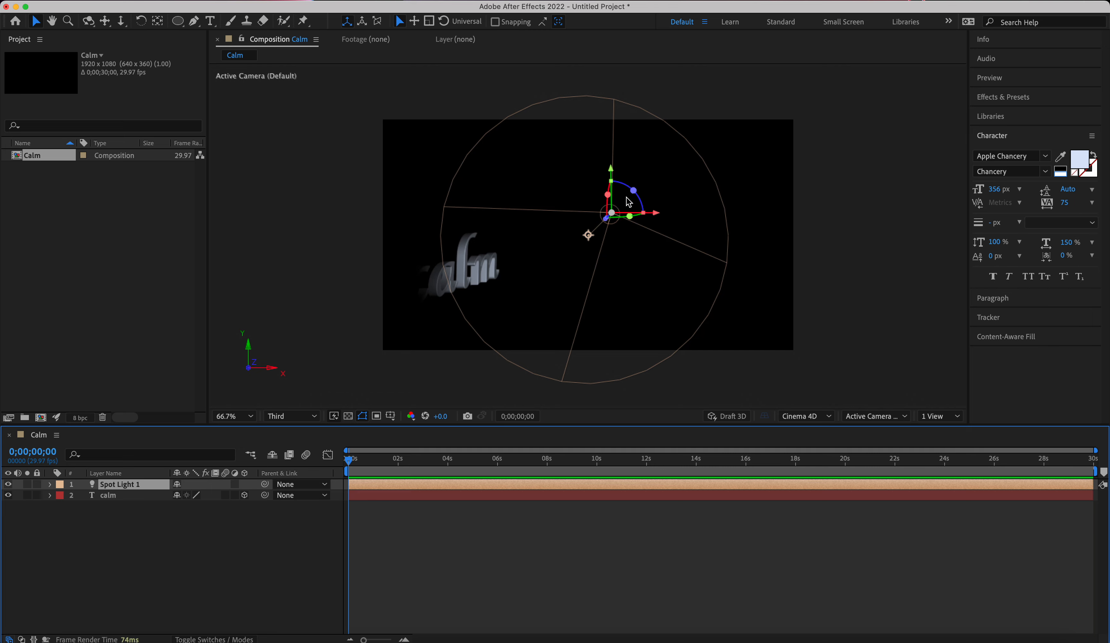
left_click_drag(630, 195, 579, 157)
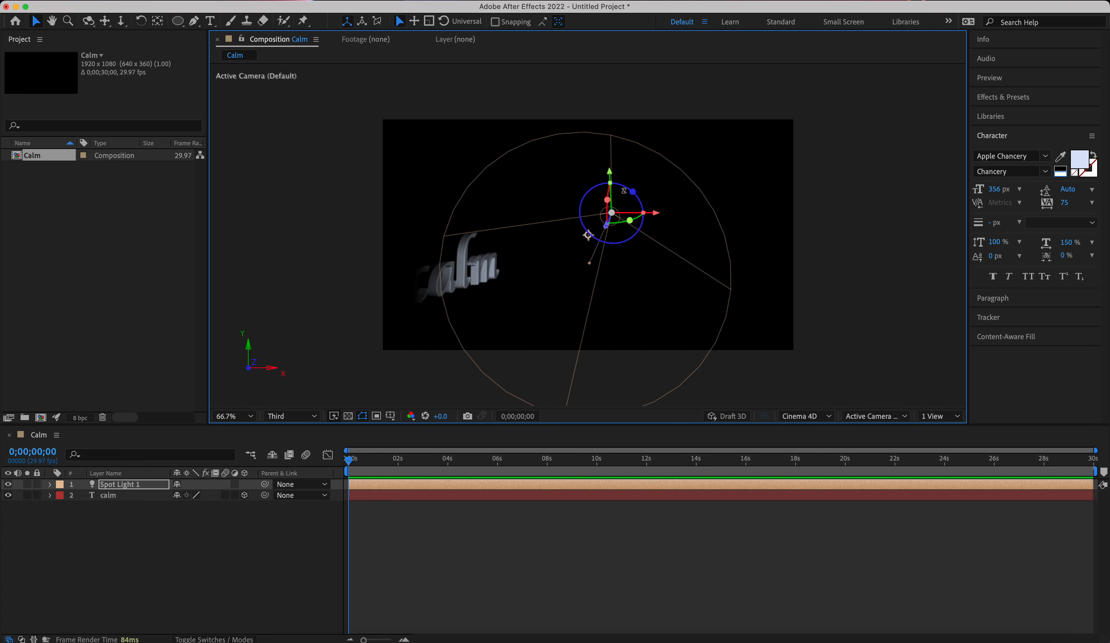
mouse_move(629, 219)
left_mouse_down()
mouse_move(588, 234)
mouse_move(613, 223)
left_mouse_up()
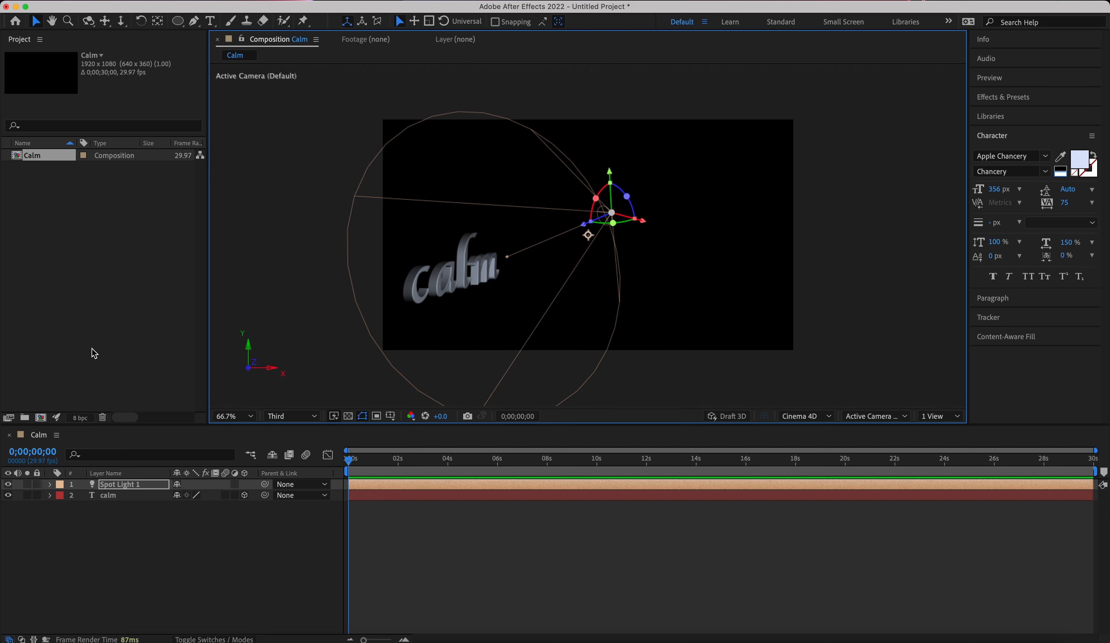
Import pexels-andrew-kota-5950044.mp4 from the After Effects folder on the desktop and place it beneath the calm text layer.
left_click(53, 641)
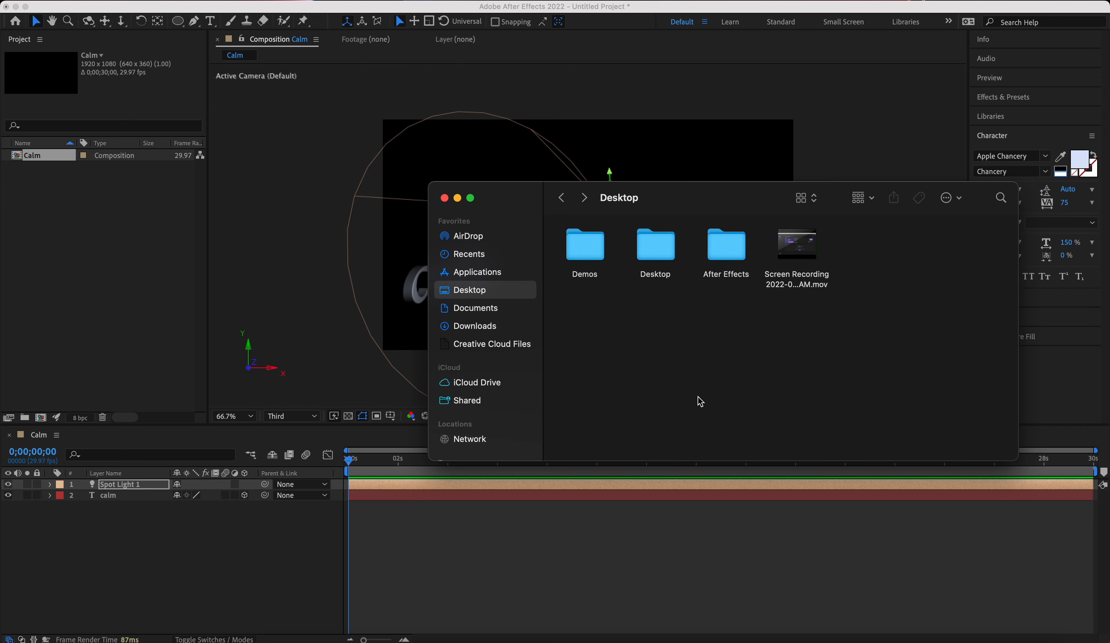
double_click(722, 262)
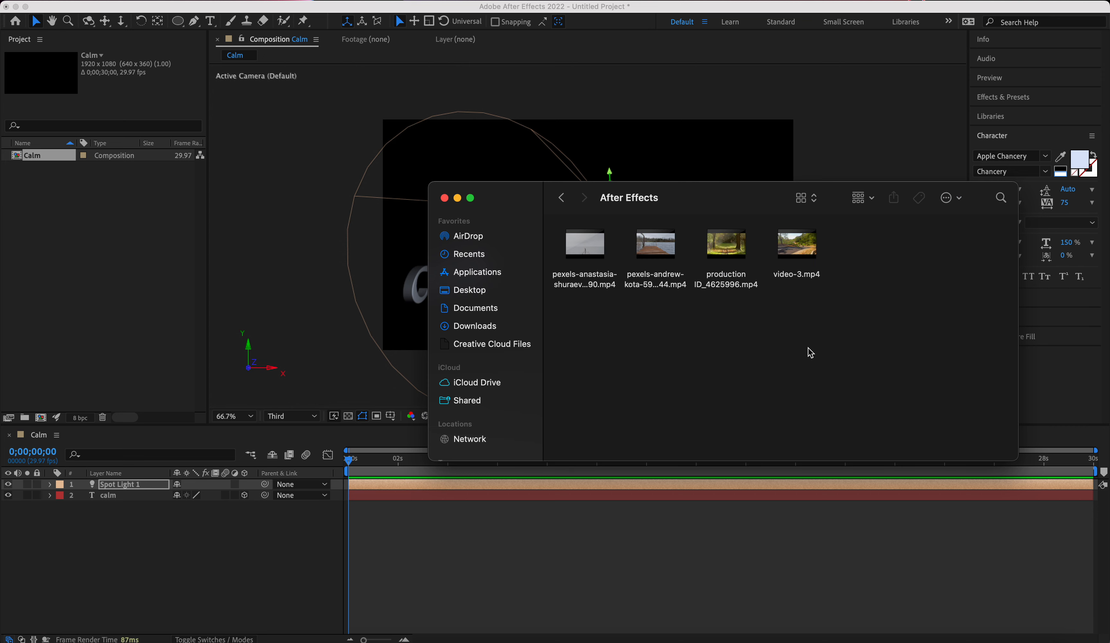
left_click(670, 256)
key("space")
key("space")
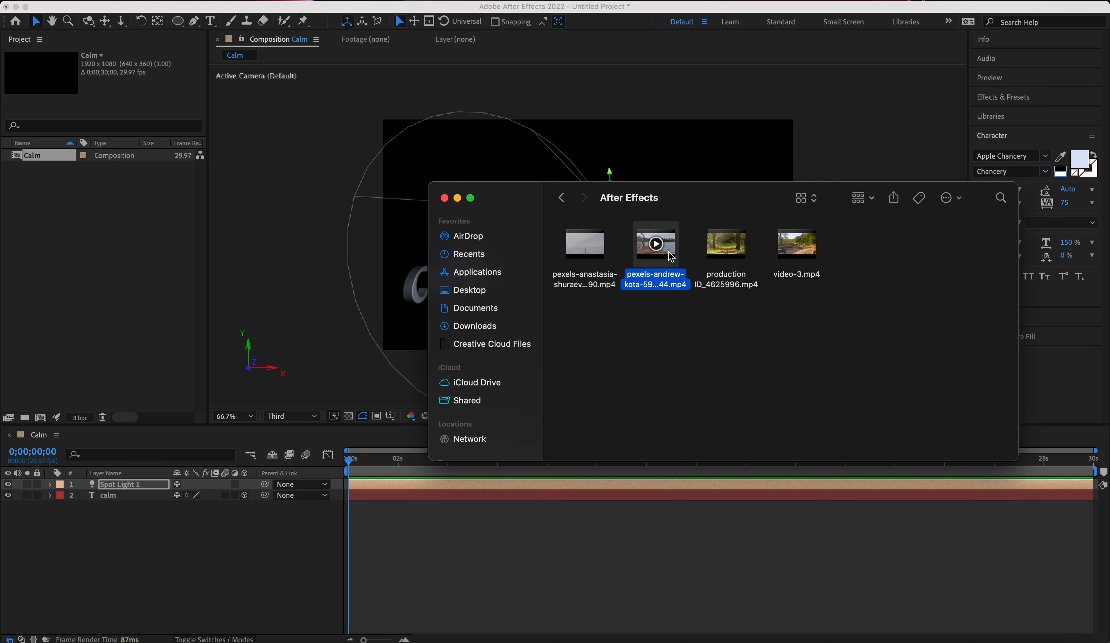
left_click_drag(670, 256, 78, 259)
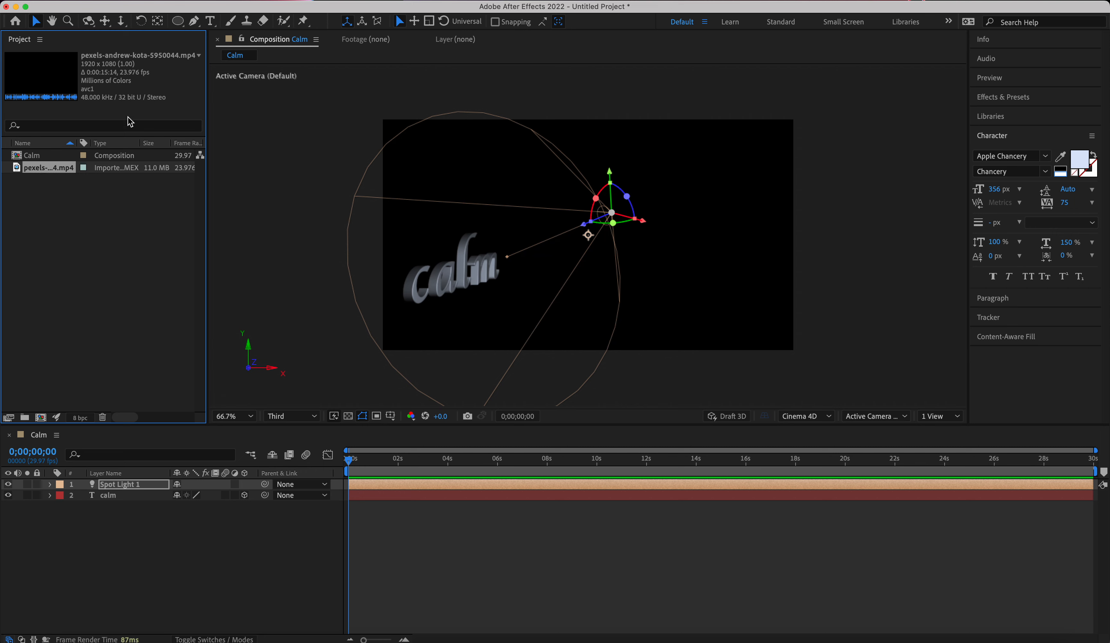
left_click_drag(41, 170, 135, 549)
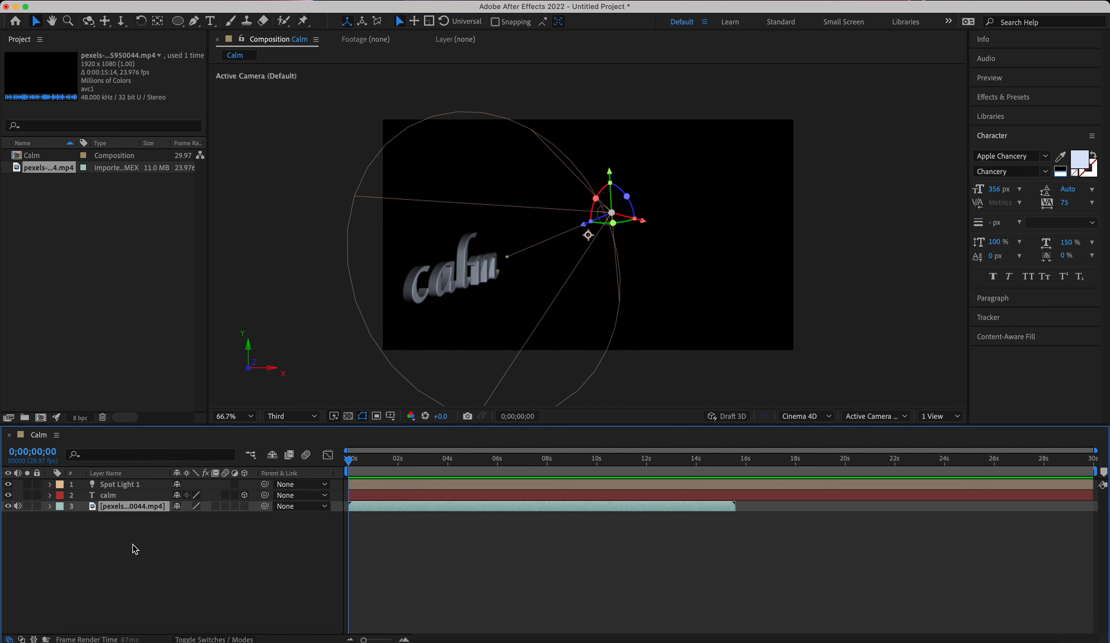
Play back the composition from its start to check how the calm text sits in the pier footage.
mouse_move(349, 464)
left_mouse_down()
mouse_move(384, 465)
mouse_move(331, 466)
left_mouse_up()
key("h")
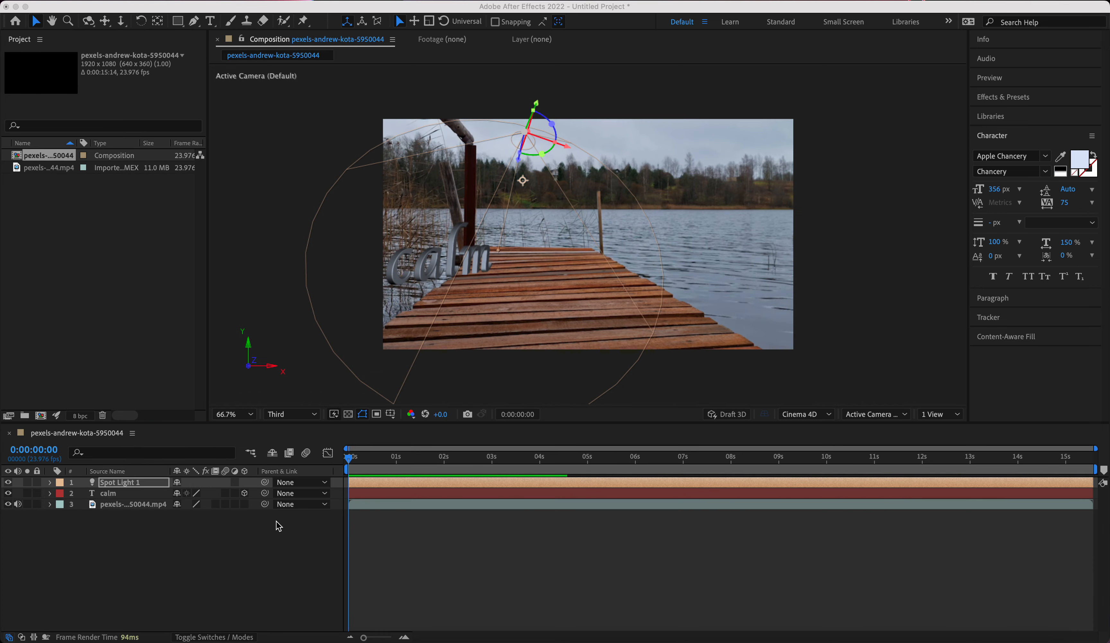
key("XF86MonBrightnessUp")
left_click(441, 584)
key("space")
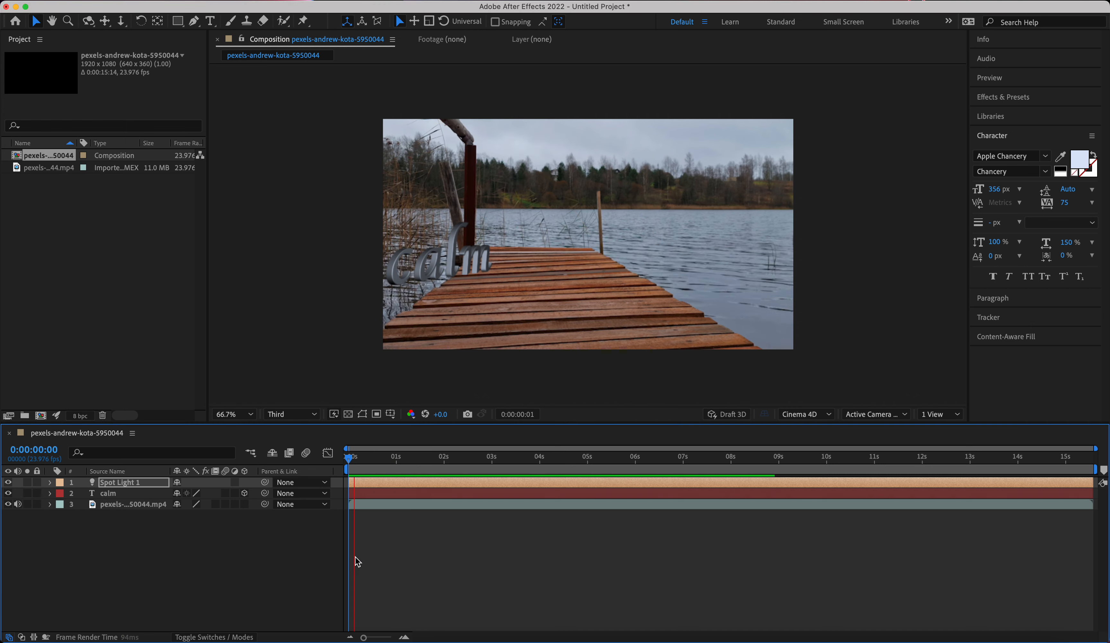
key("space")
key("space")
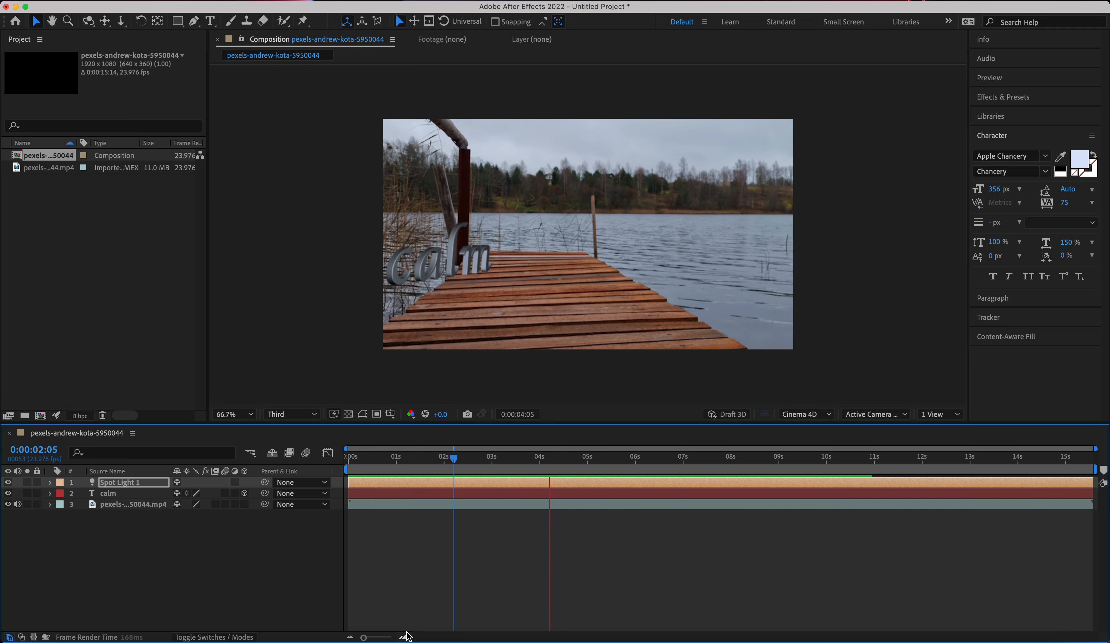
key("space")
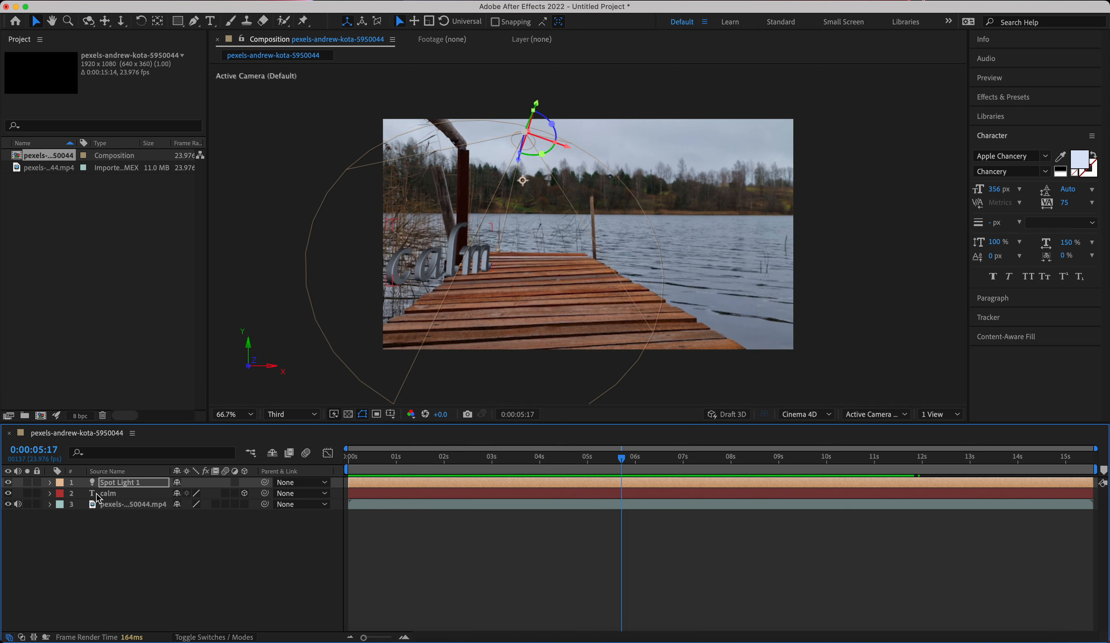
Rotate the calm text to run along the pier's left edge and move it down beside the planks.
left_click(87, 498)
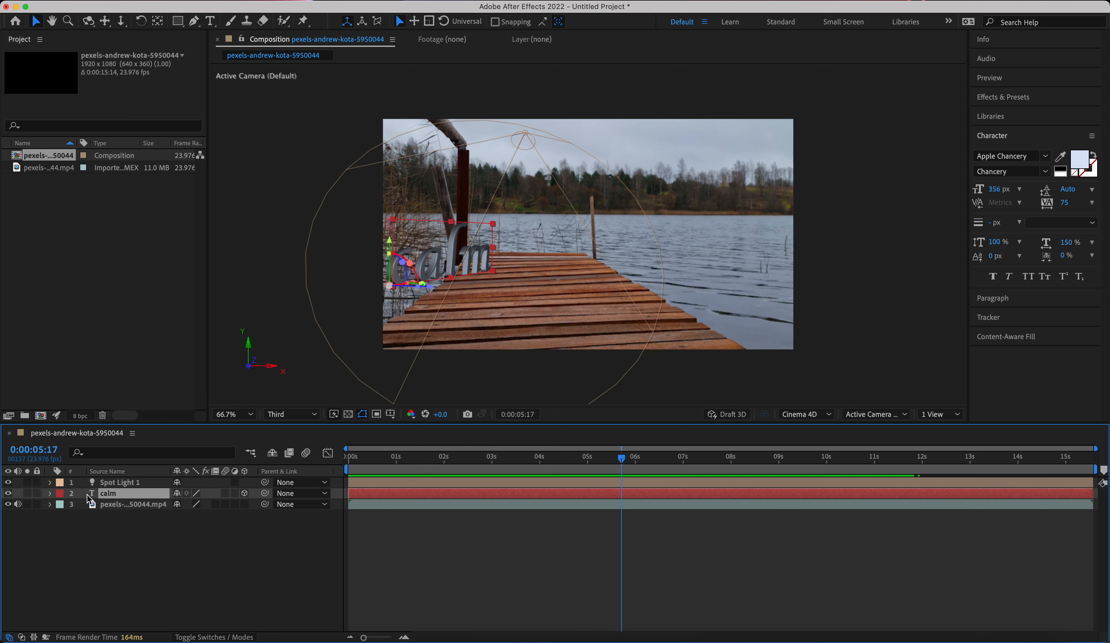
left_click(51, 493)
left_click(52, 493)
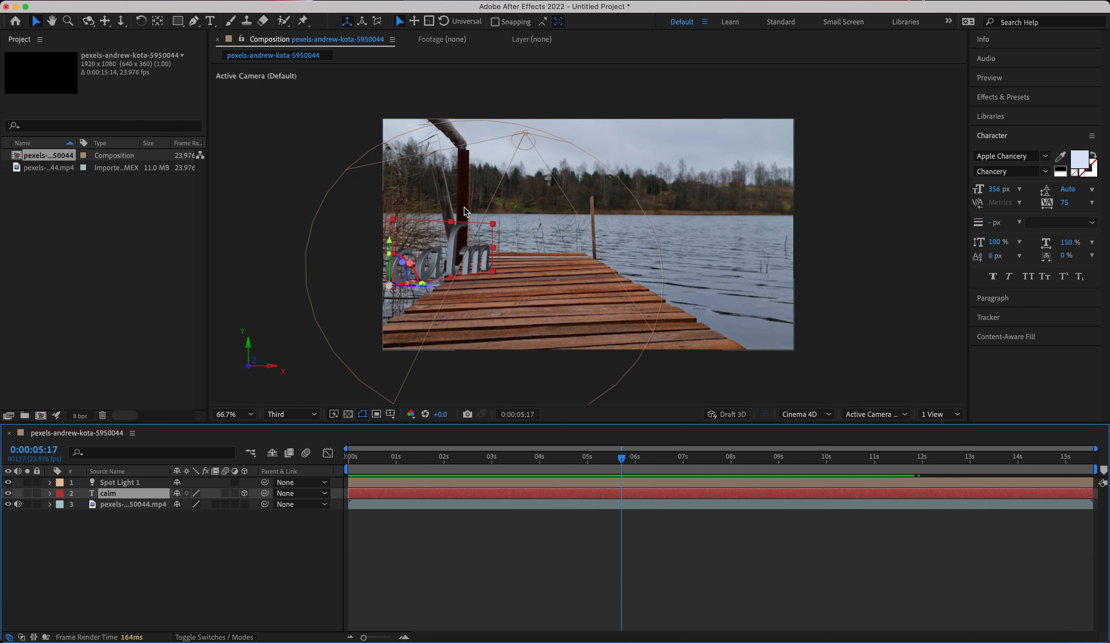
left_click_drag(424, 287, 428, 297)
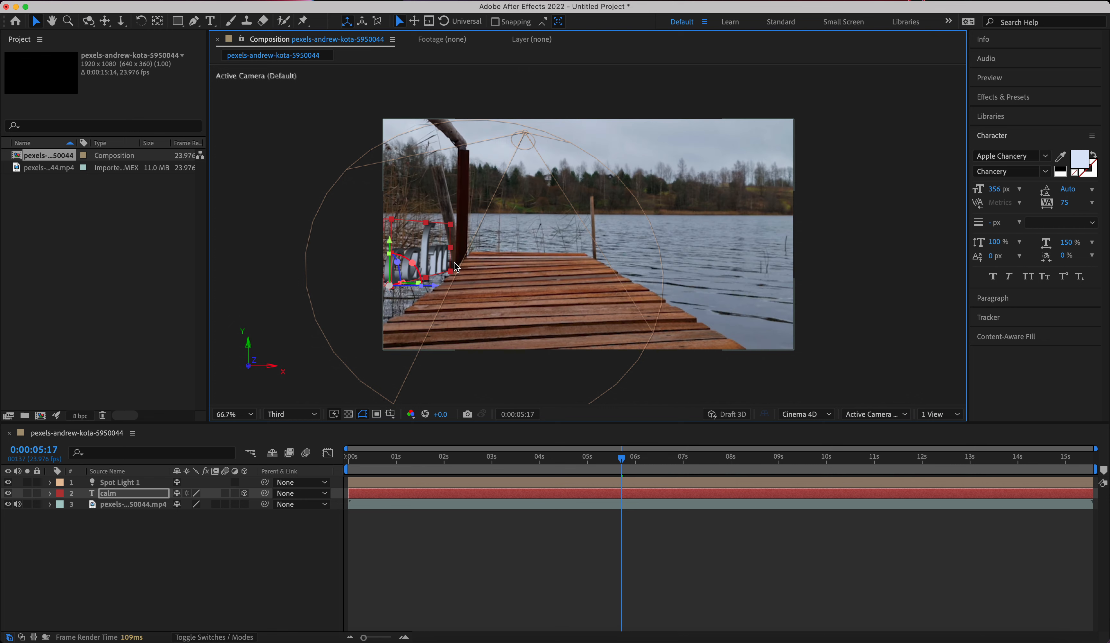
left_click_drag(430, 255, 444, 294)
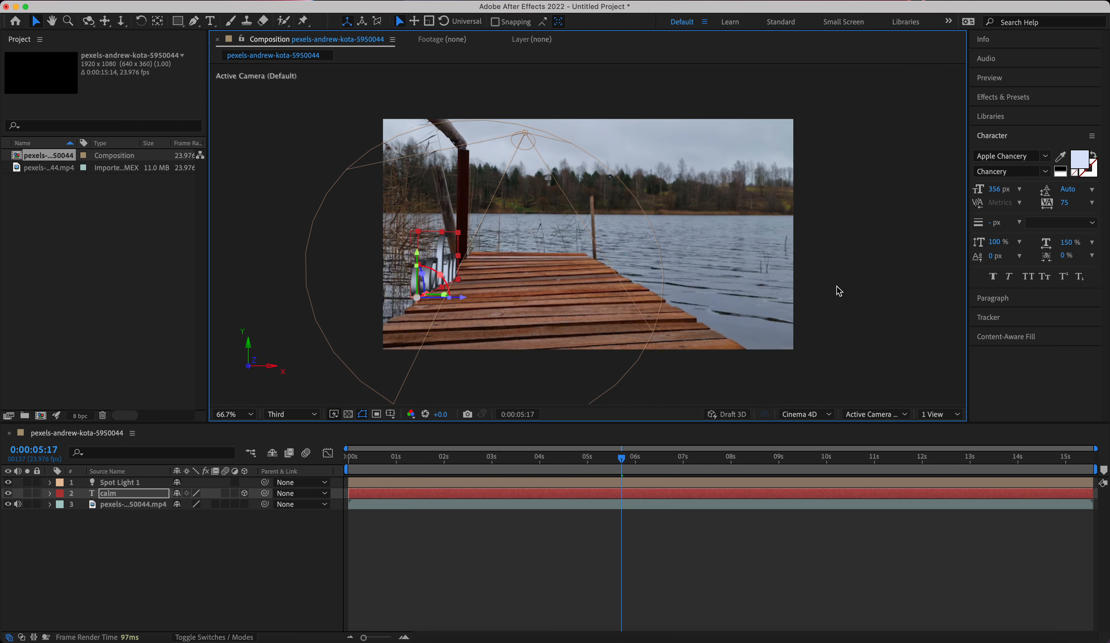
Set the calm text's tracking to 214.
left_click(210, 21)
key("super+a")
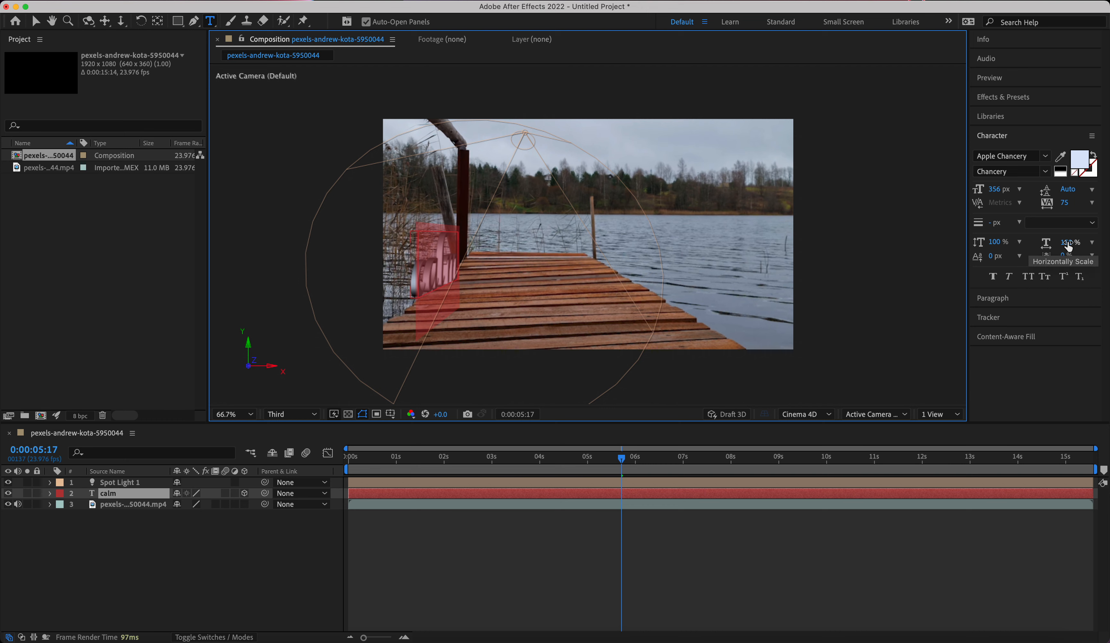
left_click_drag(1067, 203, 1095, 201)
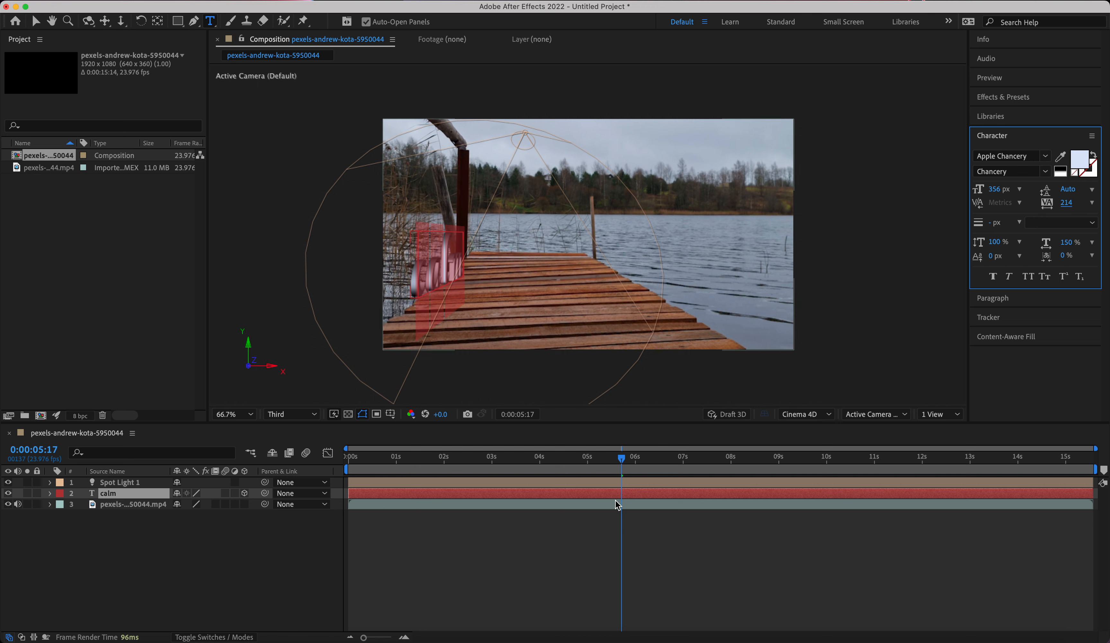
left_click(494, 491)
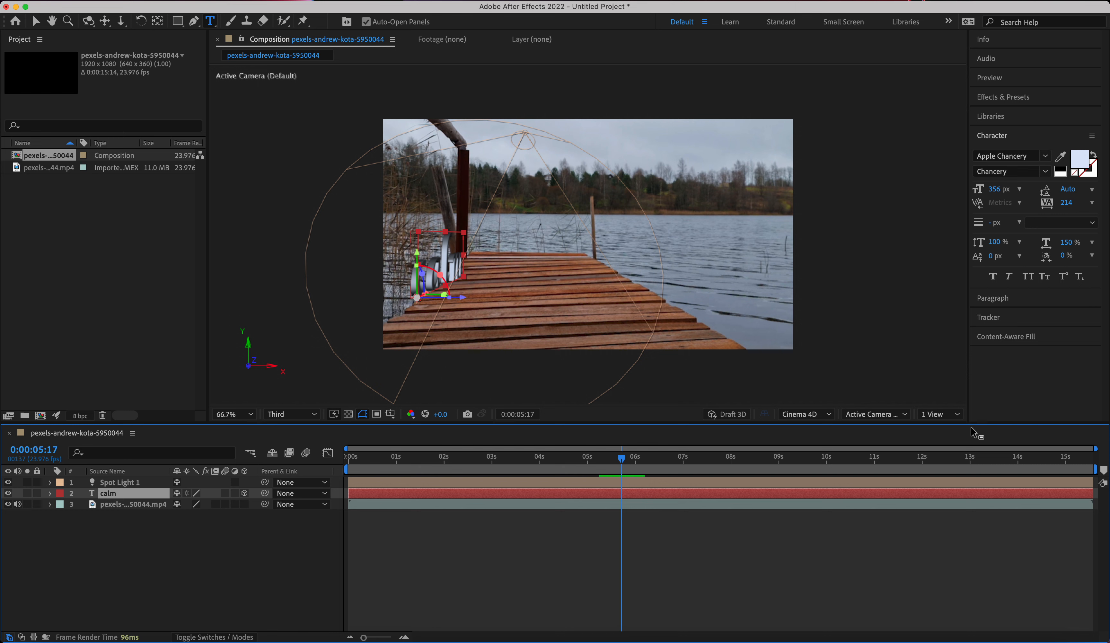
Switch the composition to a two-view layout and show the Top view beside the active camera view.
left_click(952, 418)
left_click(942, 447)
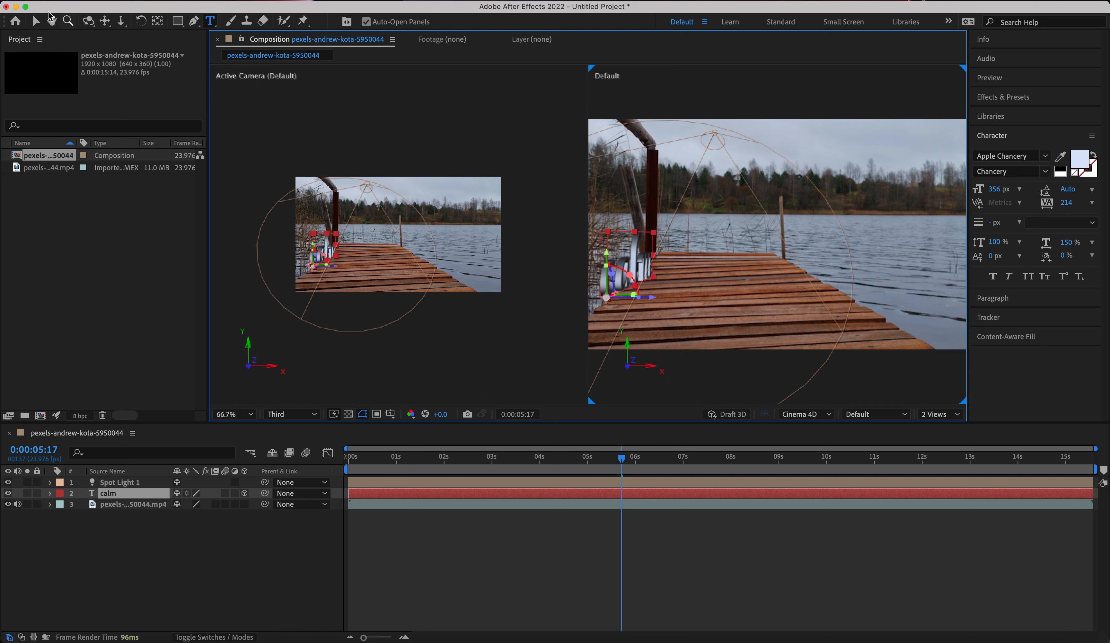
left_click(35, 21)
left_click(478, 237)
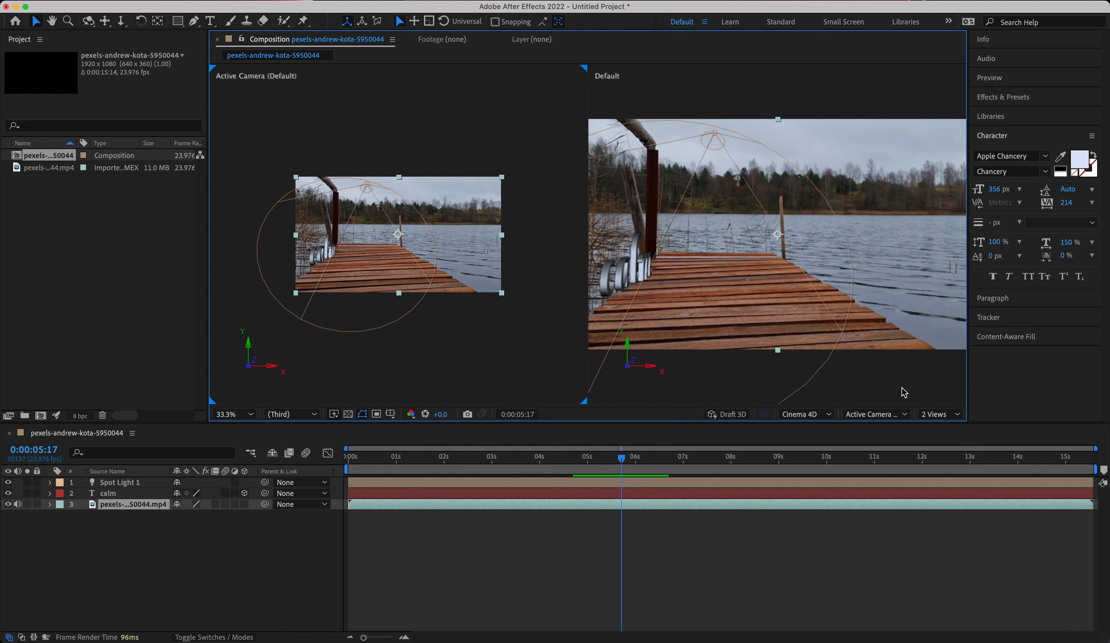
left_click(885, 360)
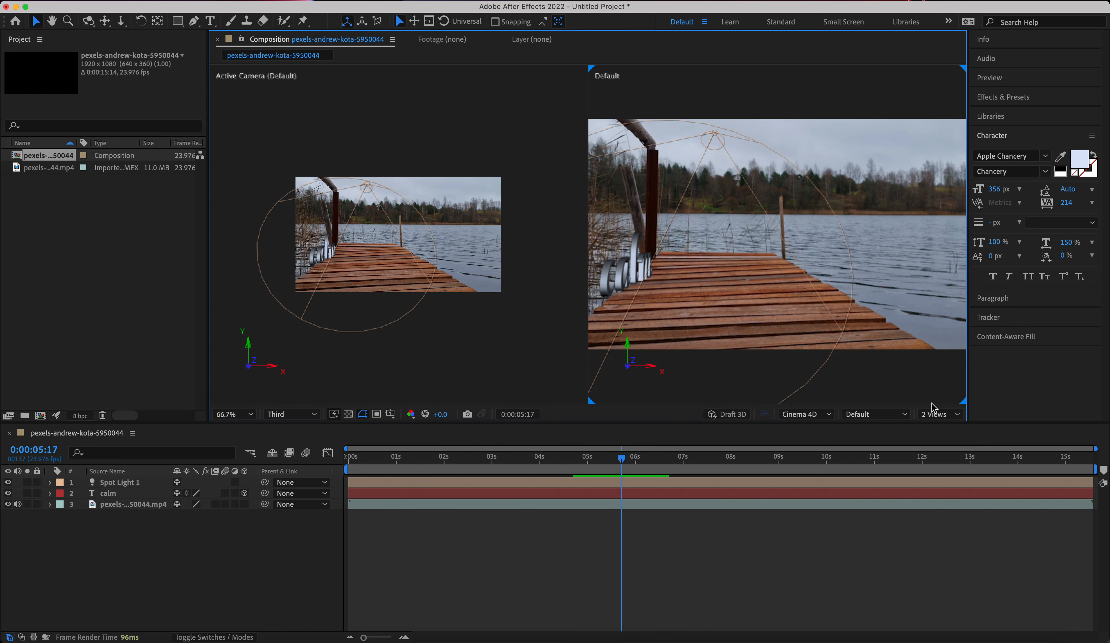
left_click(900, 414)
left_click(875, 491)
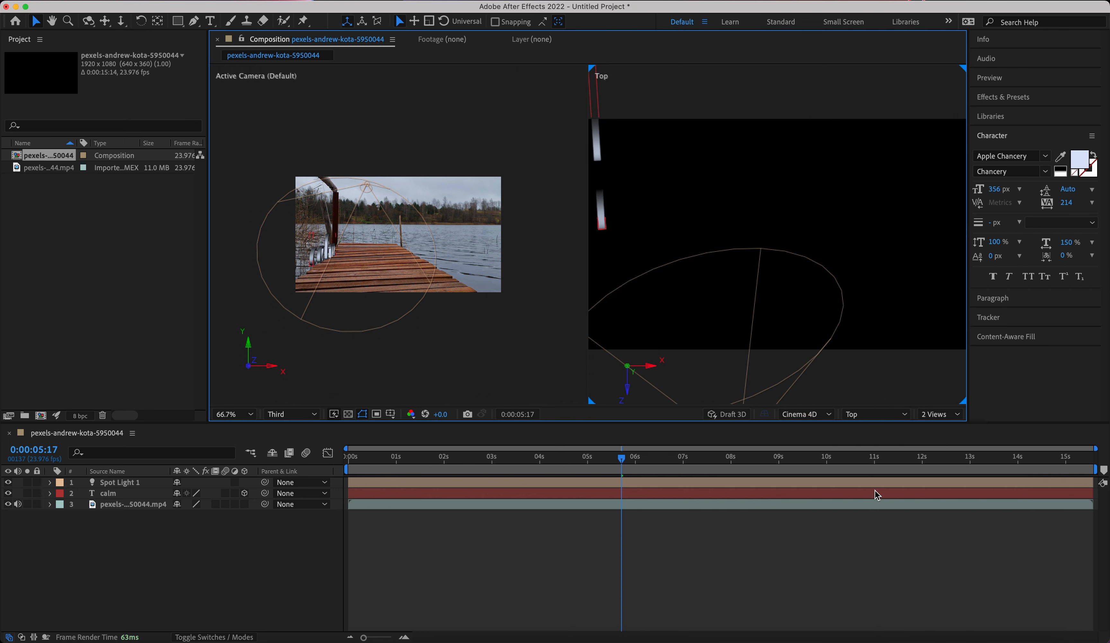
Set the Top view's zoom to 33.3% and the active camera view's zoom to 66.7%.
left_click(490, 231)
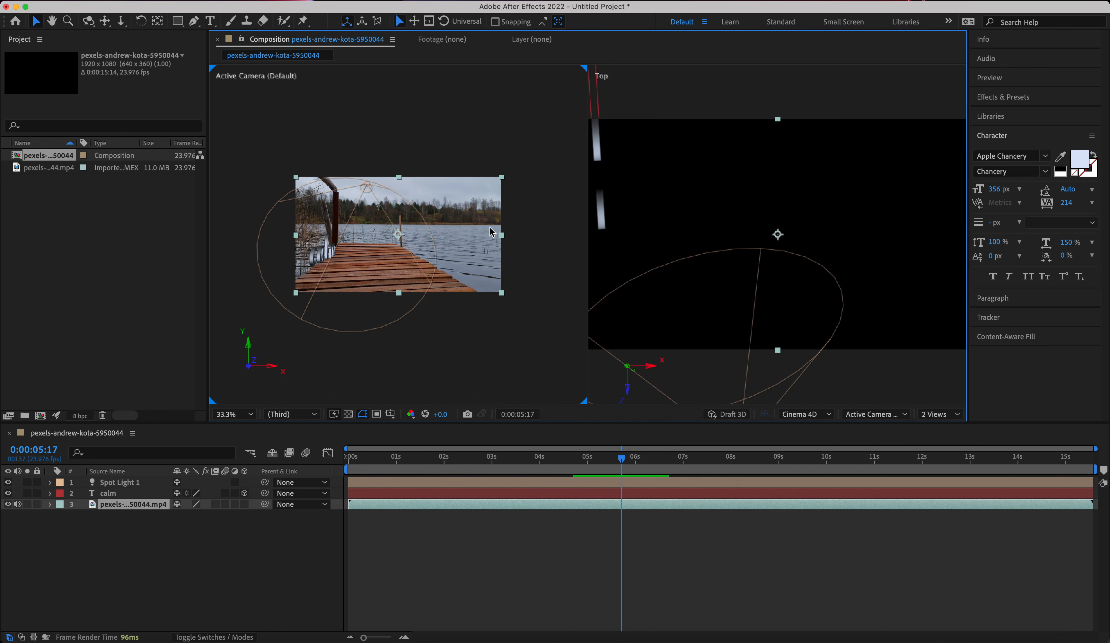
key("period")
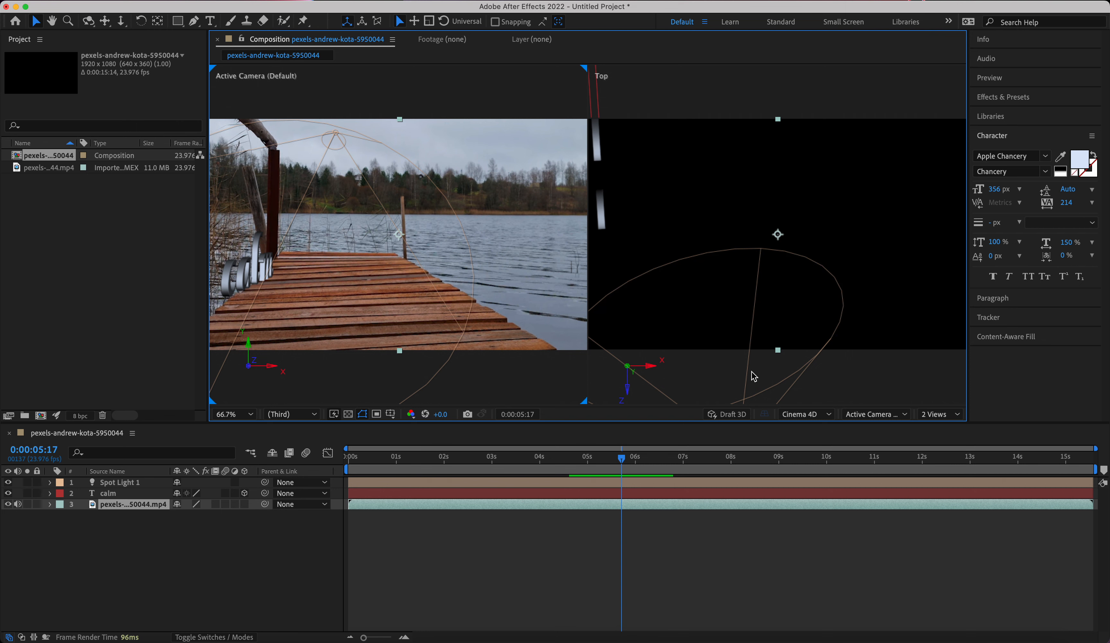
left_click(743, 257)
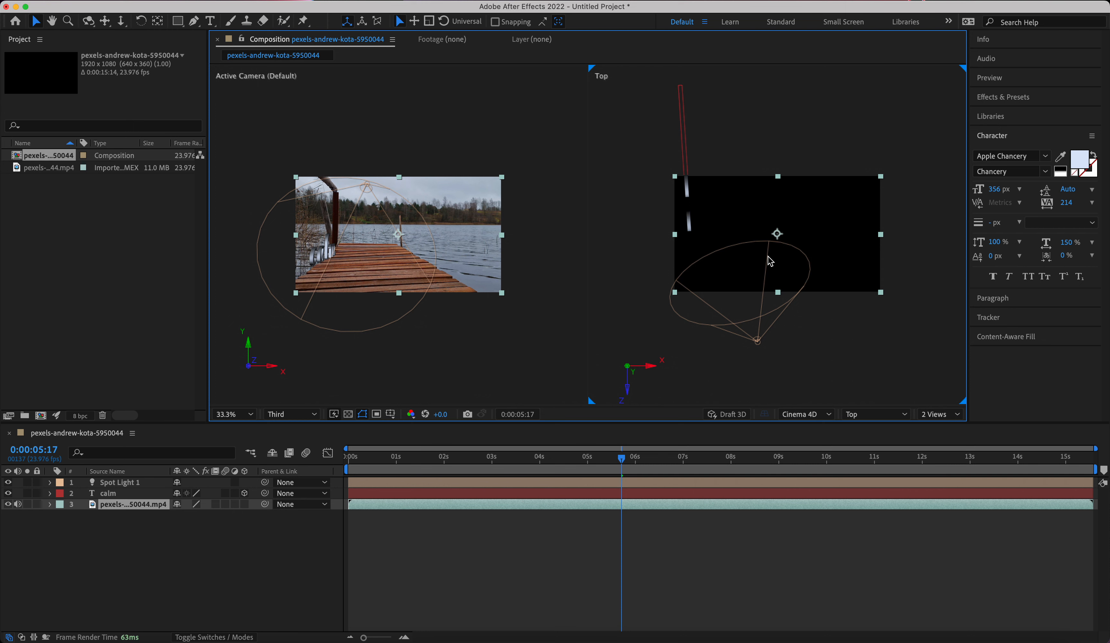
left_click(339, 227)
key("super+0")
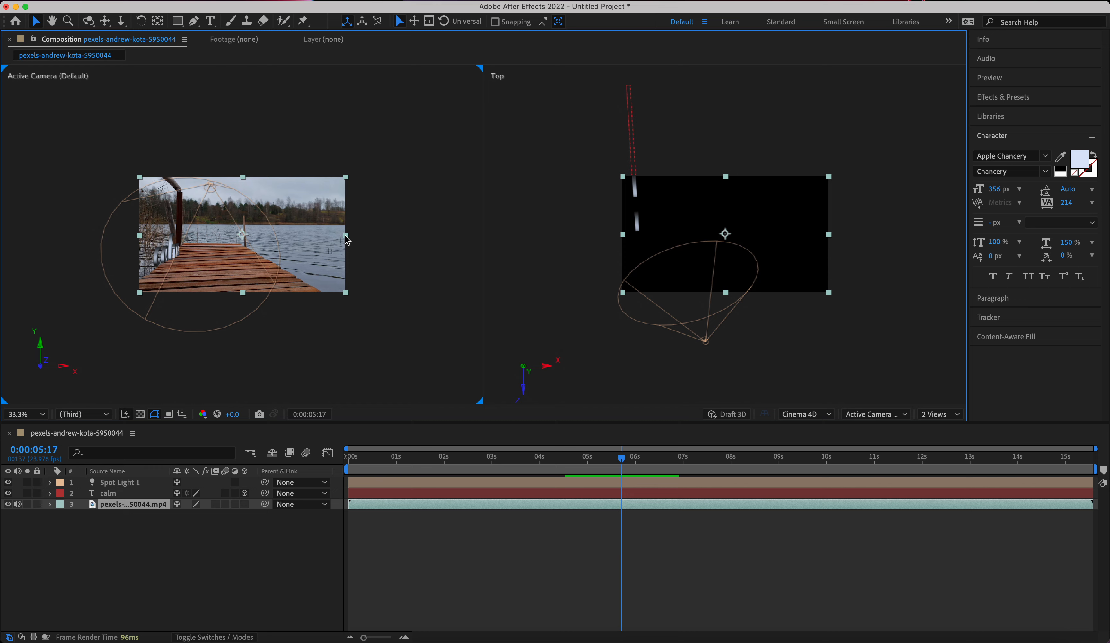
key("super+0")
left_click(345, 238)
key("period")
key("period")
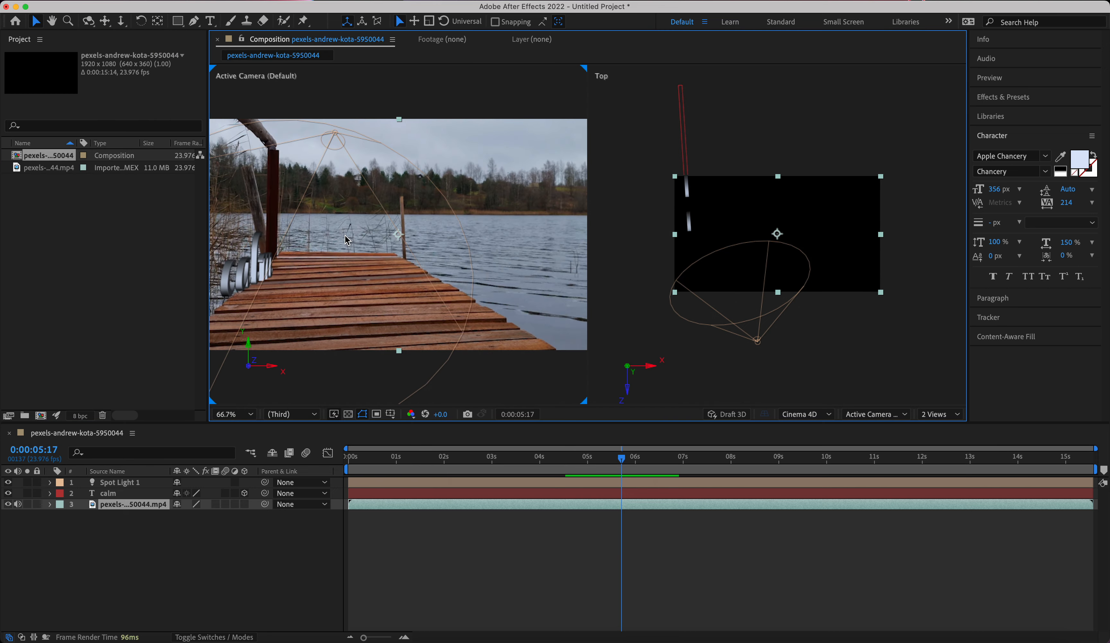
Shift the spot light closer to the calm text in the Top view, try rotating its cone, and undo the rotation.
left_click(758, 341)
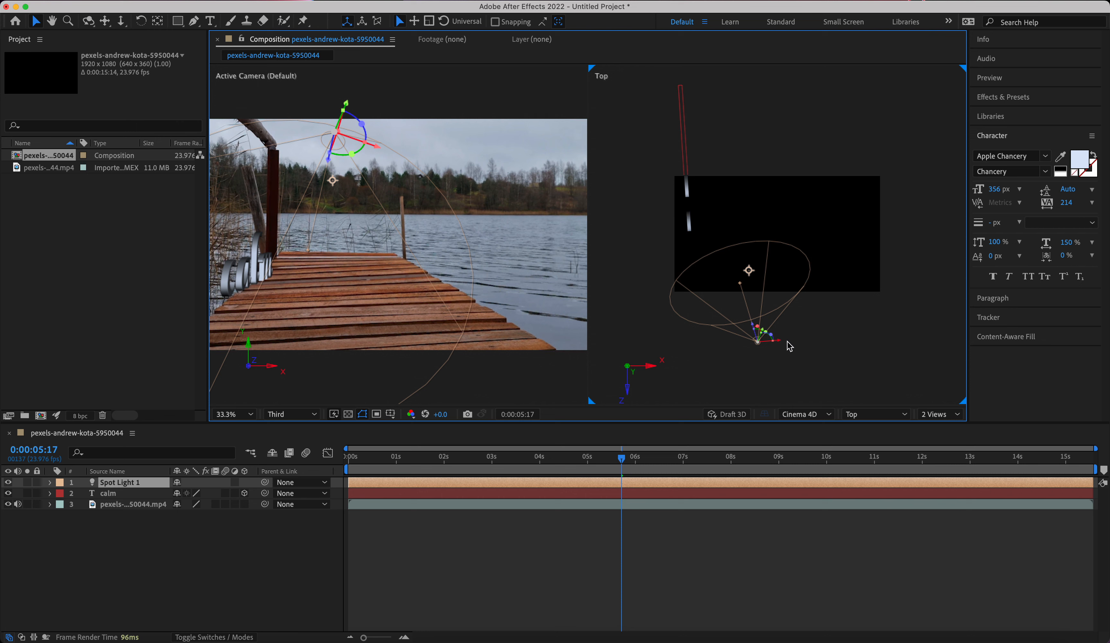
left_click_drag(759, 343, 743, 347)
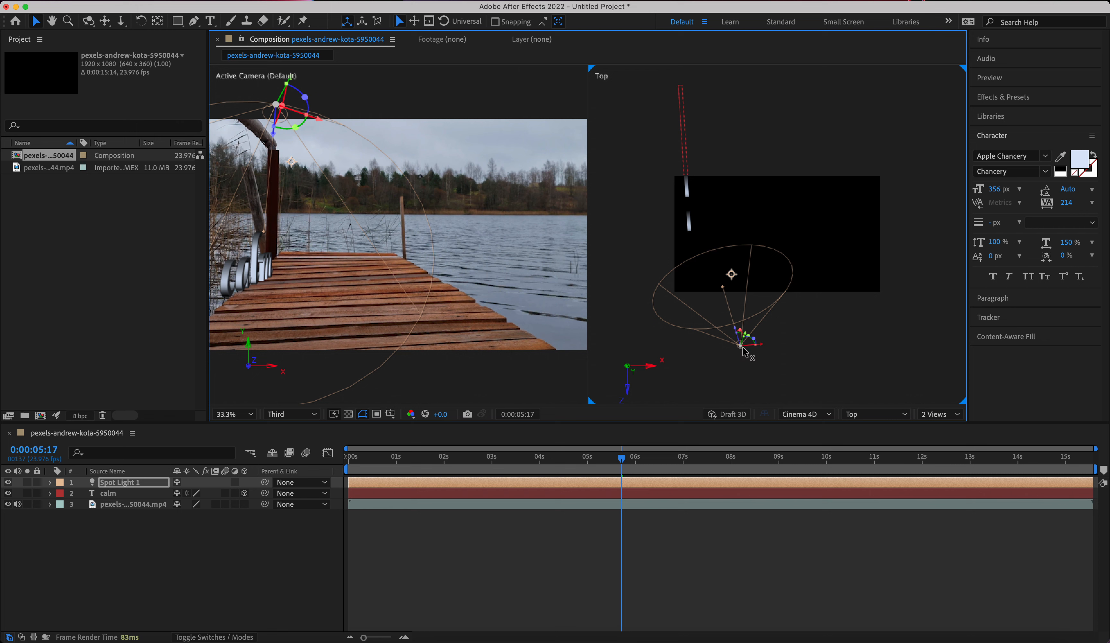
left_click_drag(743, 348, 734, 349)
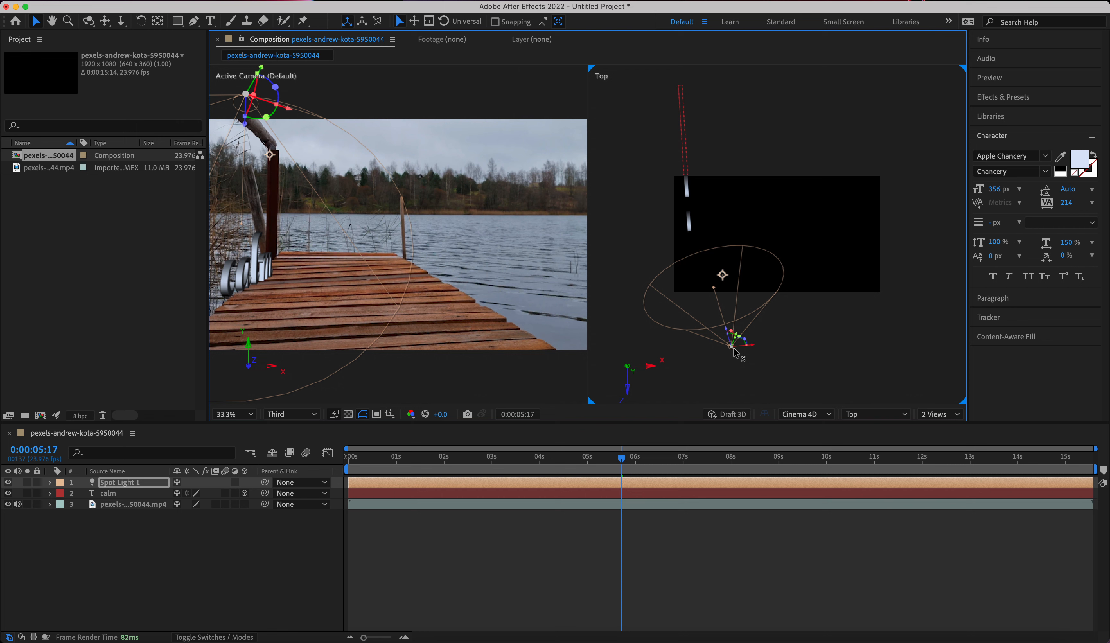
left_click_drag(734, 348, 729, 314)
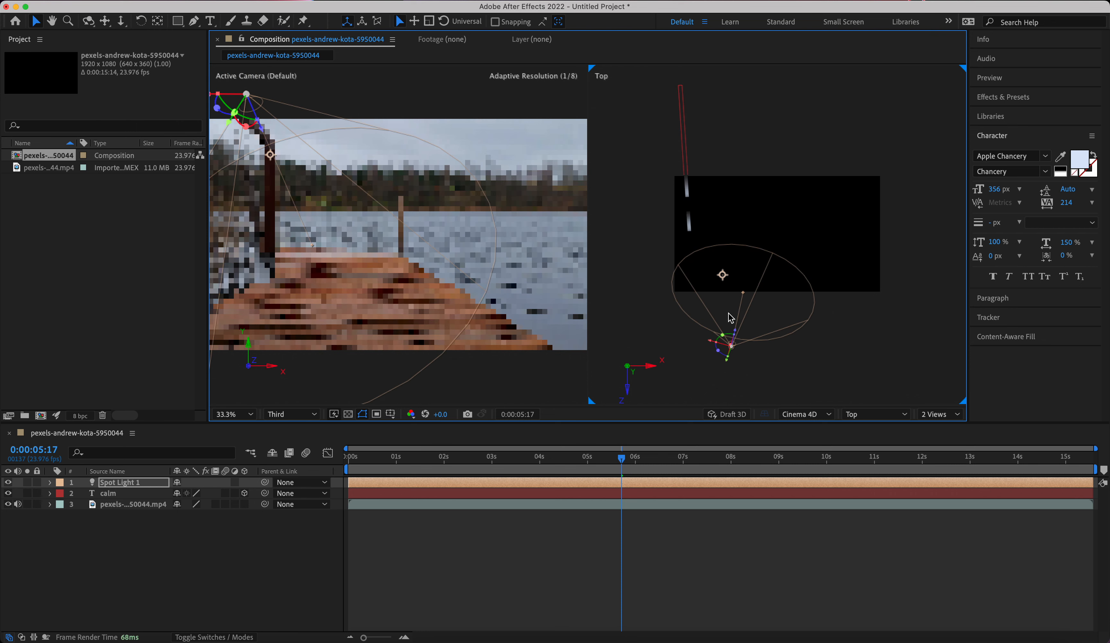
key("super+z")
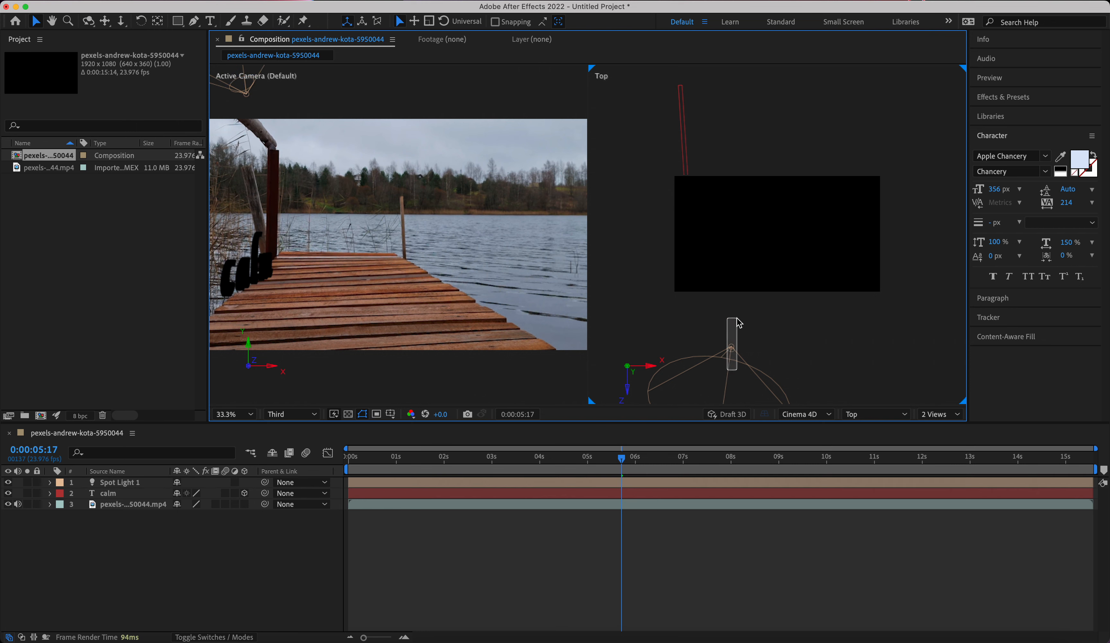
Try moving the spot light beside the calm text's far half in the Top view and rotating its cone away from the text.
left_click_drag(731, 349, 861, 182)
left_click_drag(777, 175, 723, 154)
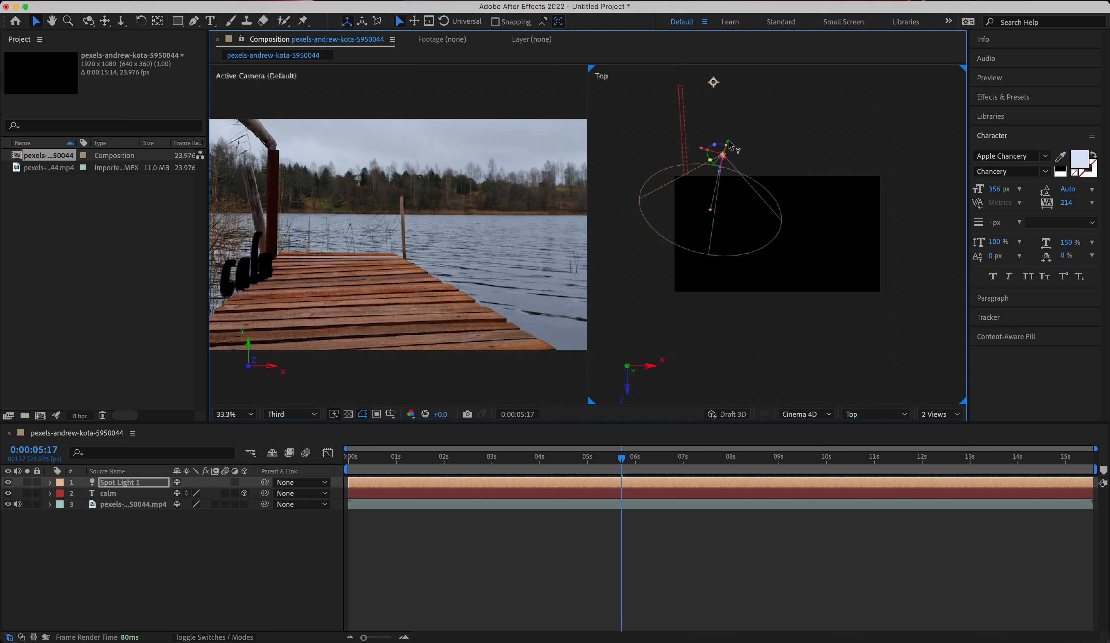
left_click_drag(728, 145, 787, 204)
mouse_move(702, 195)
left_mouse_down()
mouse_move(720, 194)
mouse_move(711, 188)
left_mouse_up()
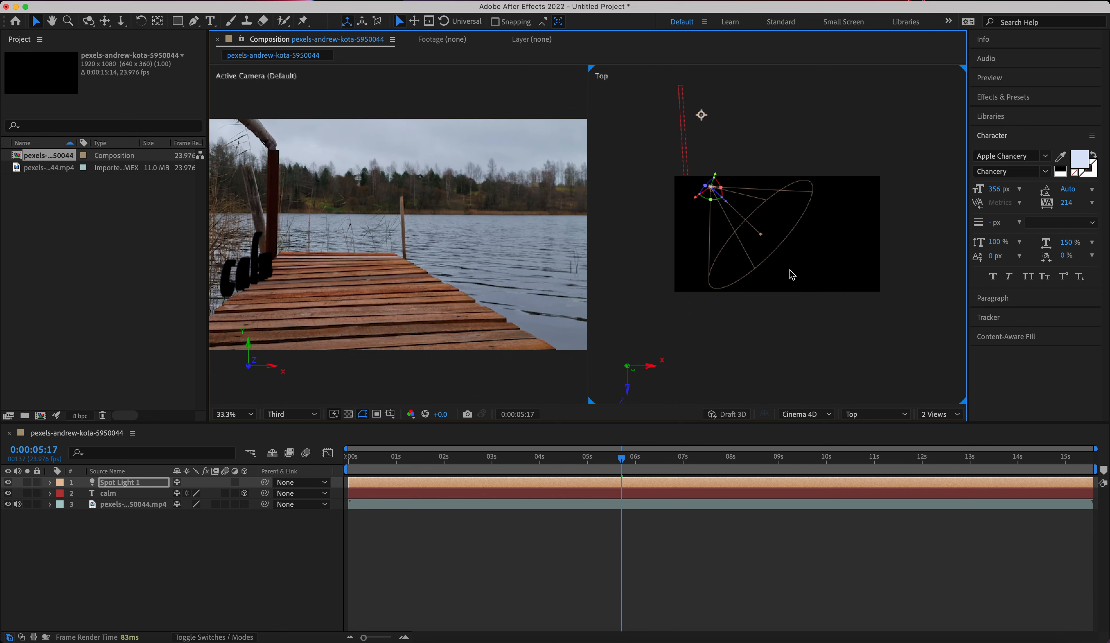
Delete Spot Light 1 and add a new white spot light with 100% intensity, 90° cone angle and 50% cone feather.
key("Delete")
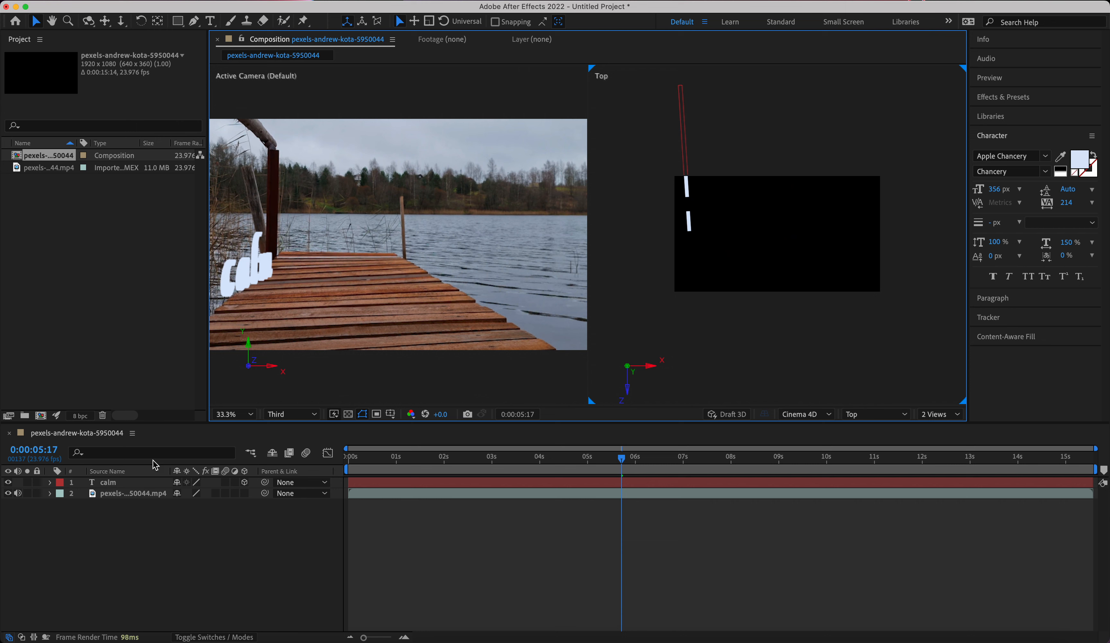
left_click(224, 1)
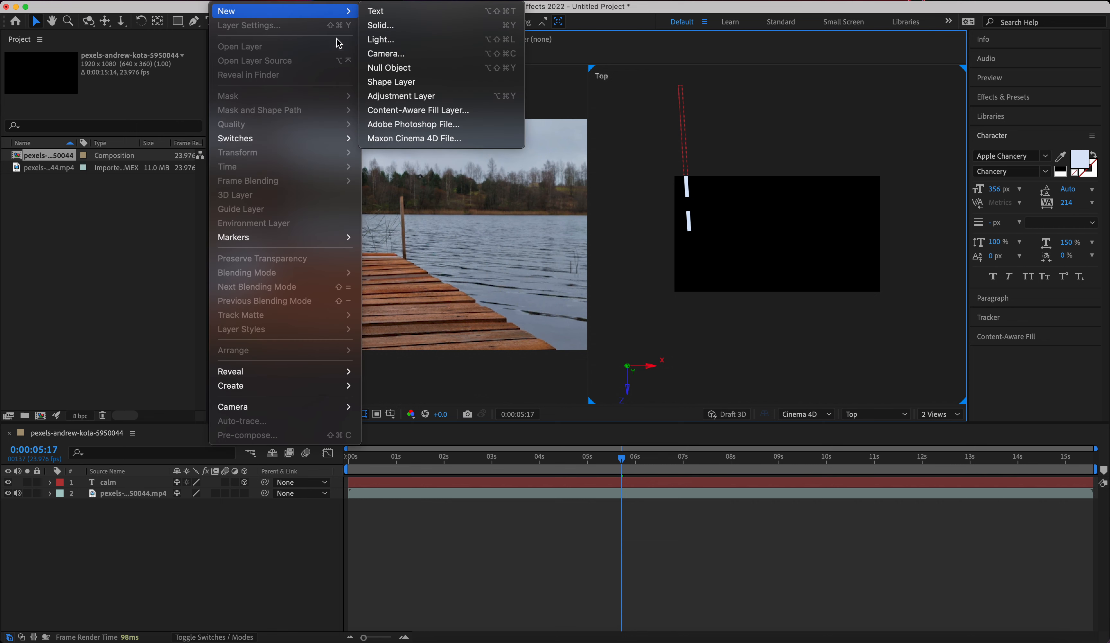
left_click(373, 43)
left_click(224, 1)
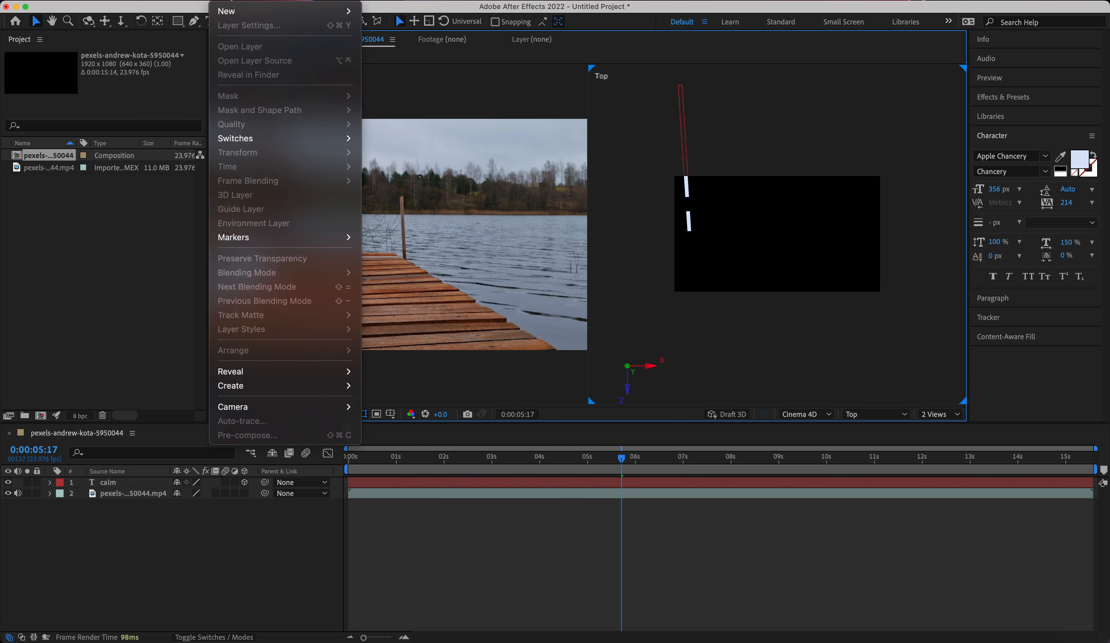
mouse_move(226, 10)
left_click(389, 38)
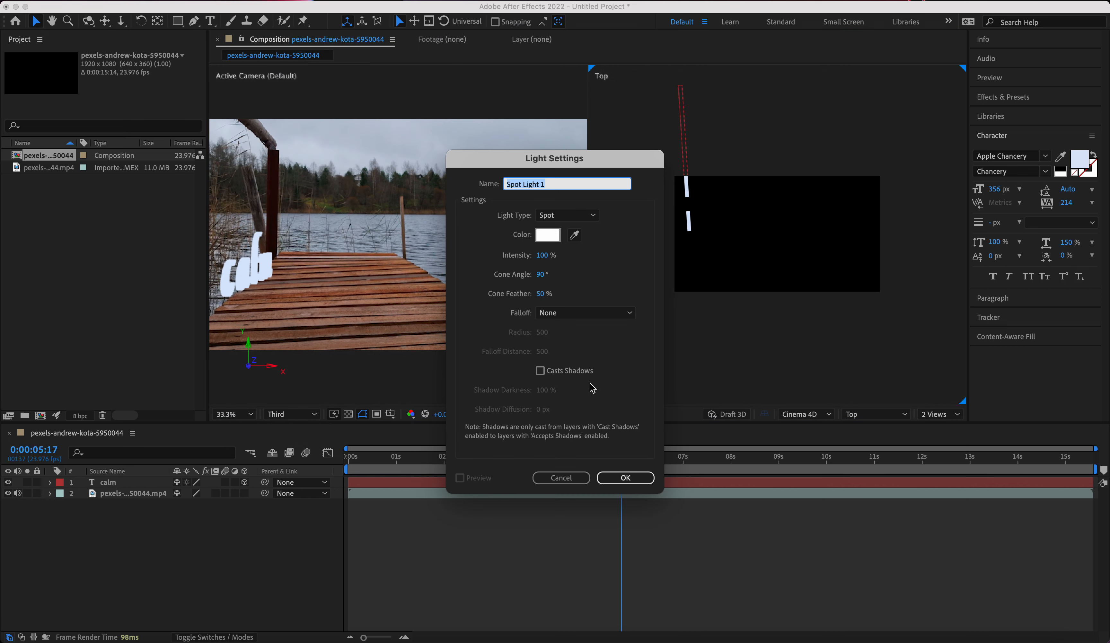
left_click(635, 480)
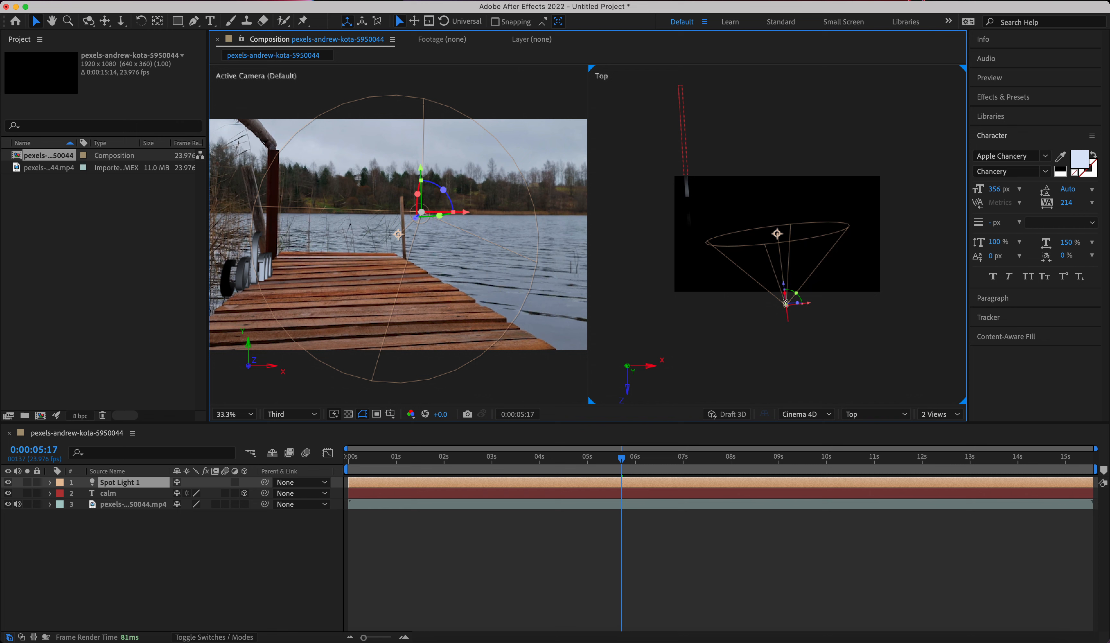
Try placing the spot light on the outer side of the calm text in the Top view and aiming its cone across the letters.
left_click_drag(786, 307, 637, 242)
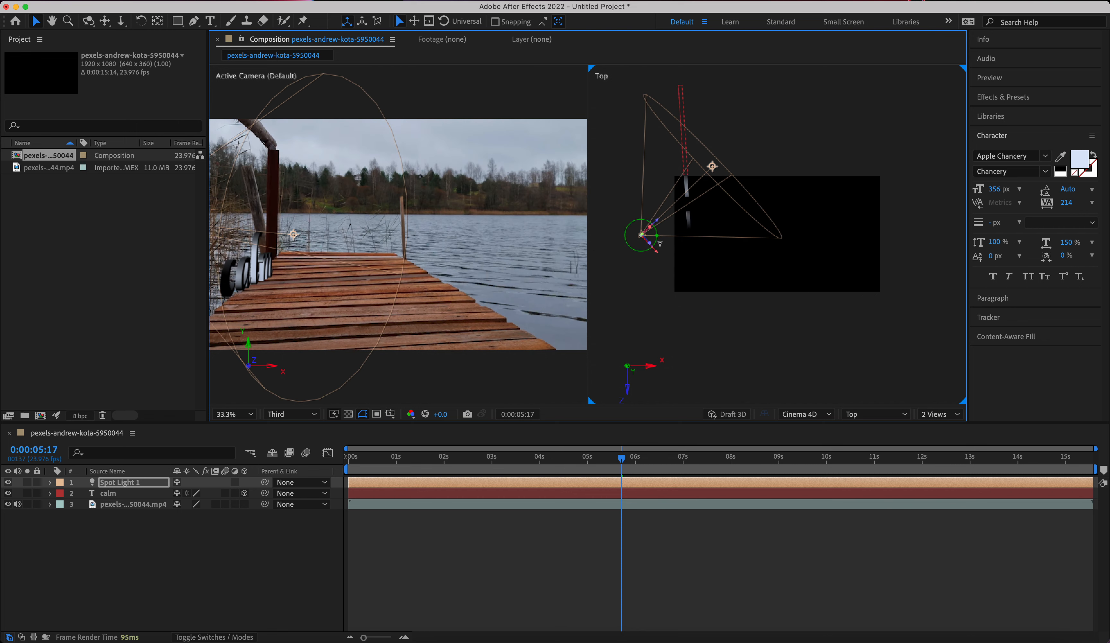
left_click_drag(657, 237, 644, 240)
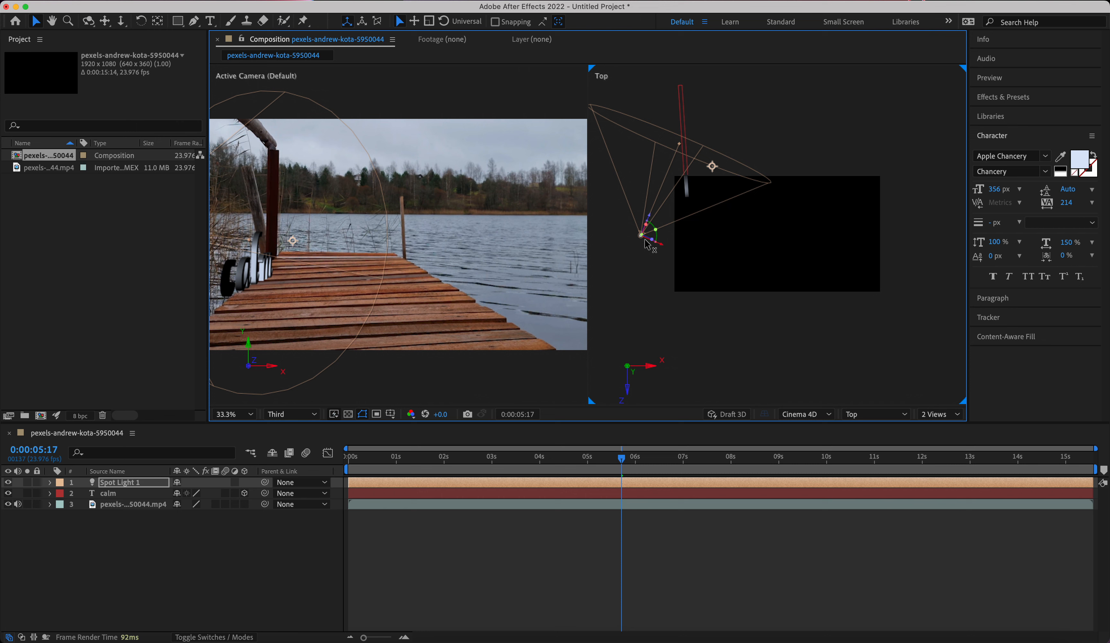
left_click_drag(712, 166, 743, 190)
left_click_drag(658, 239, 684, 178)
key("super+z")
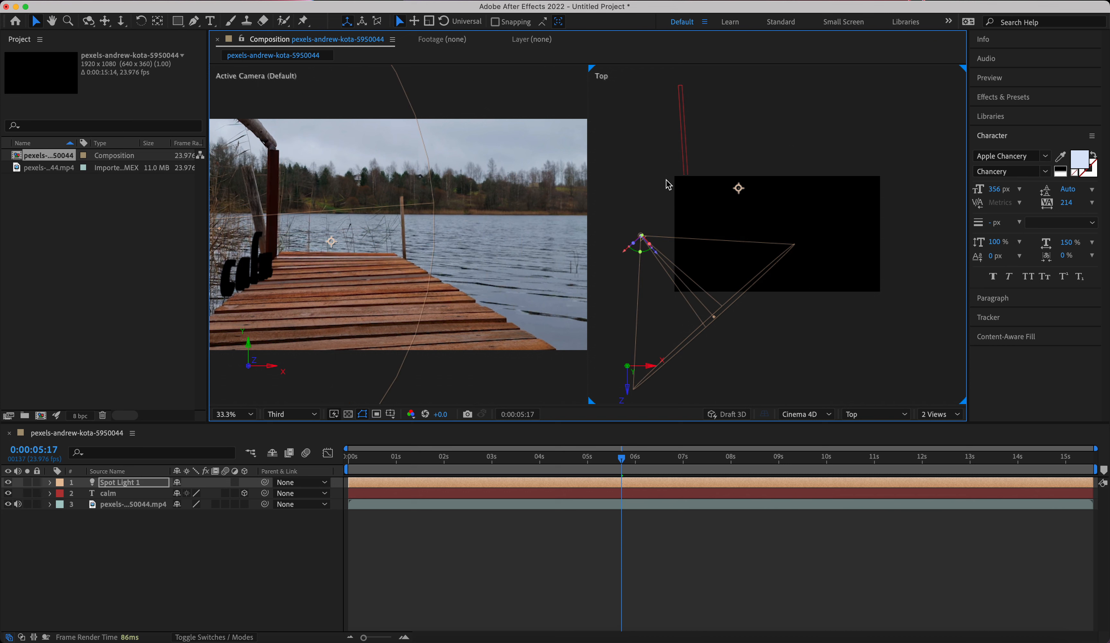
left_click_drag(739, 188, 687, 180)
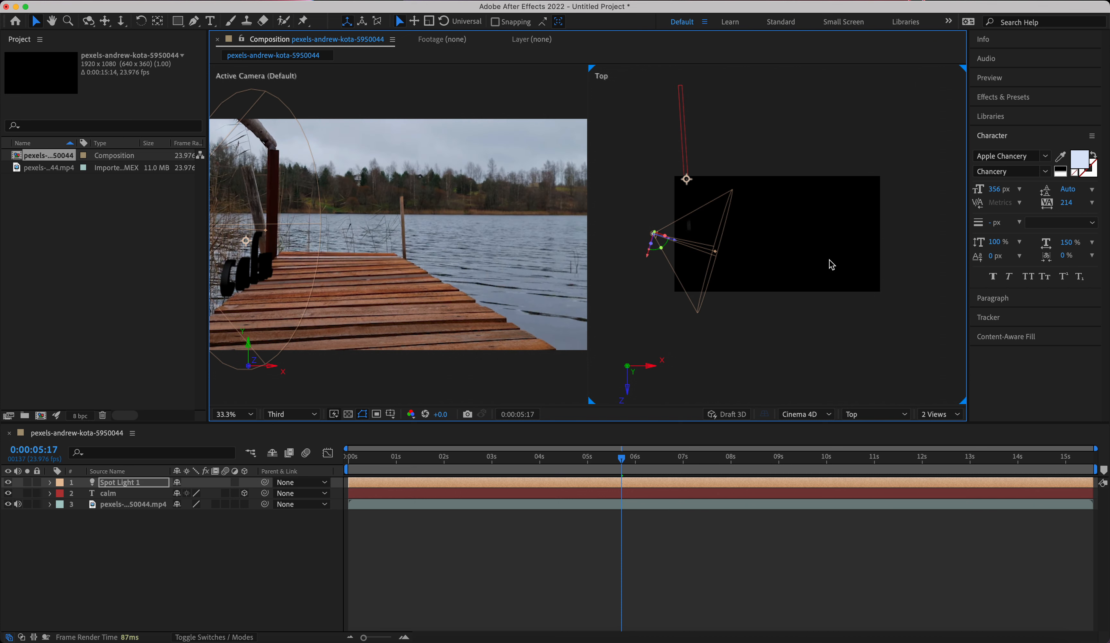
left_click_drag(652, 244, 673, 250)
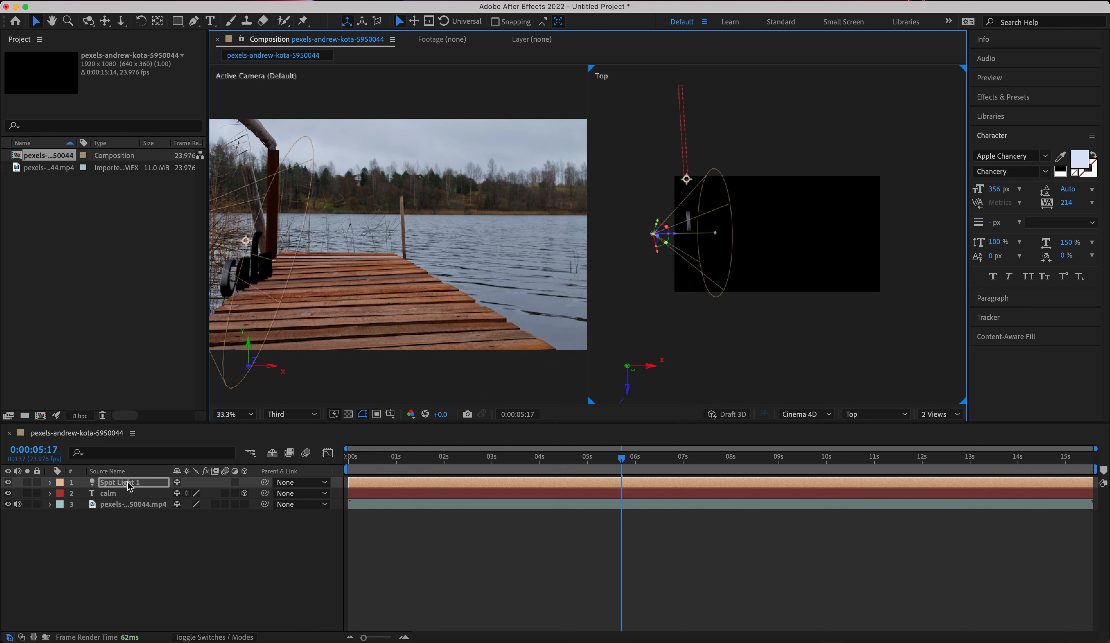
Raise the spot light's intensity to 137% and rotate its cone slightly over the calm text.
left_click(50, 482)
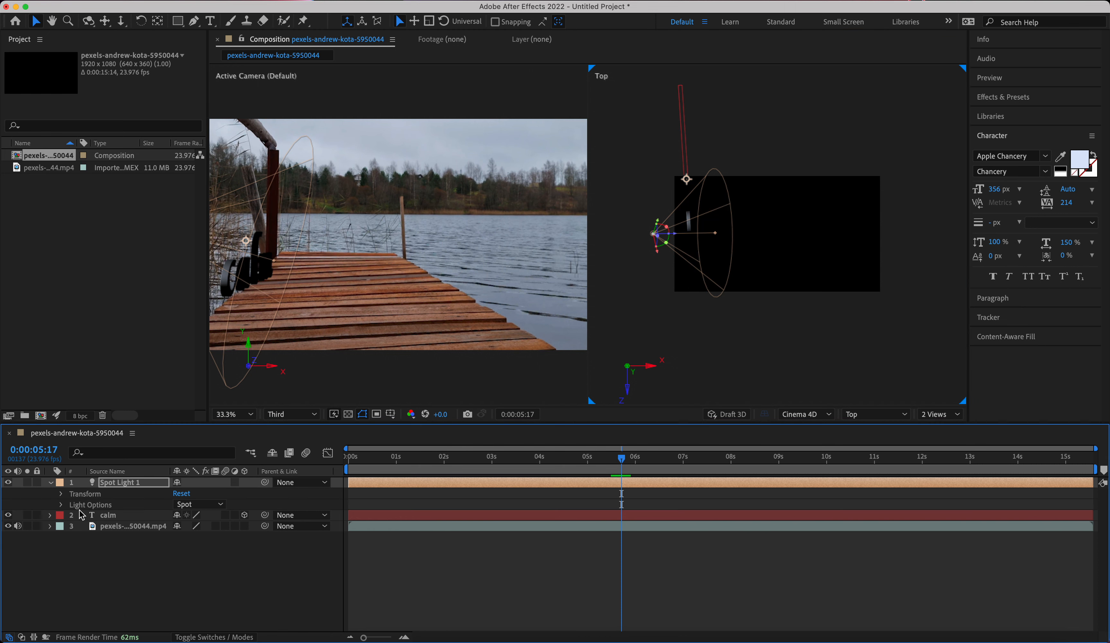
left_click(61, 505)
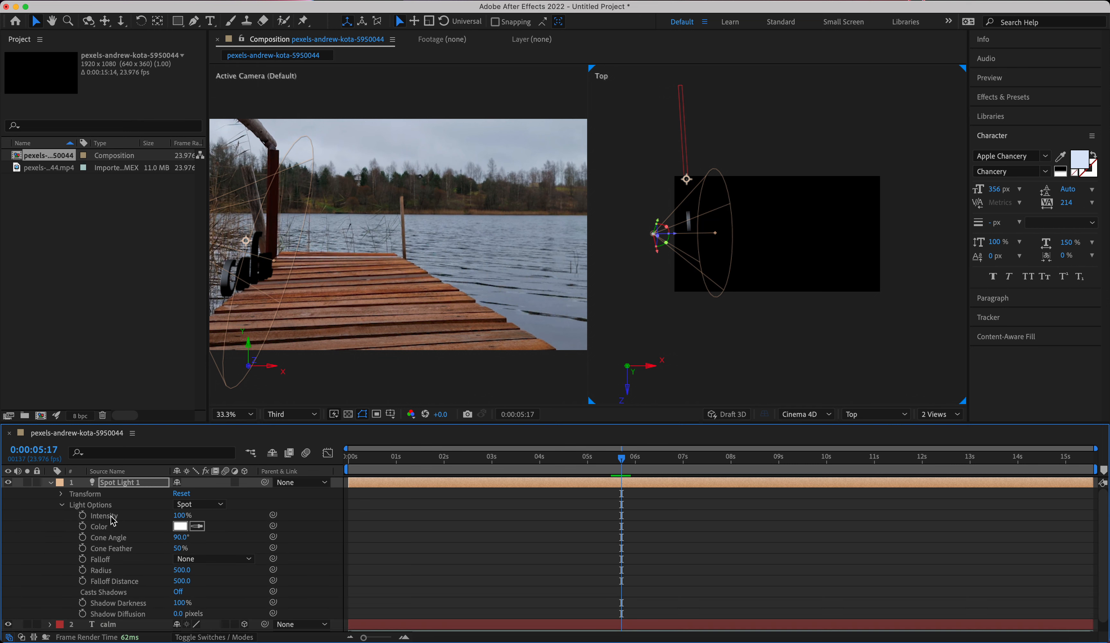
left_click_drag(180, 515, 204, 516)
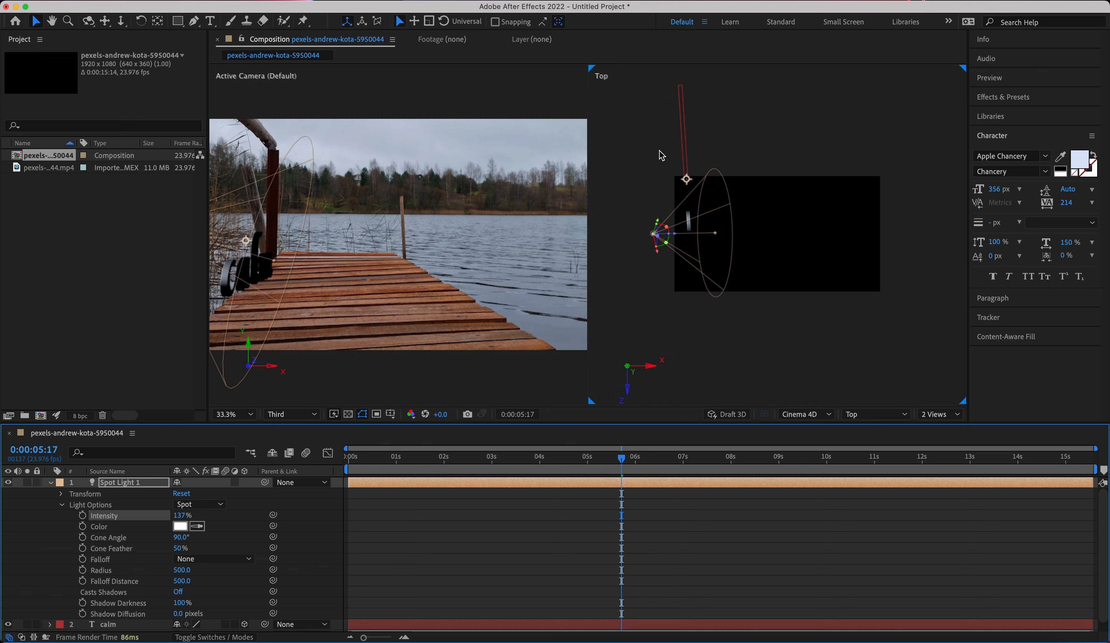
mouse_move(666, 229)
left_mouse_down()
mouse_move(685, 218)
mouse_move(660, 228)
left_mouse_up()
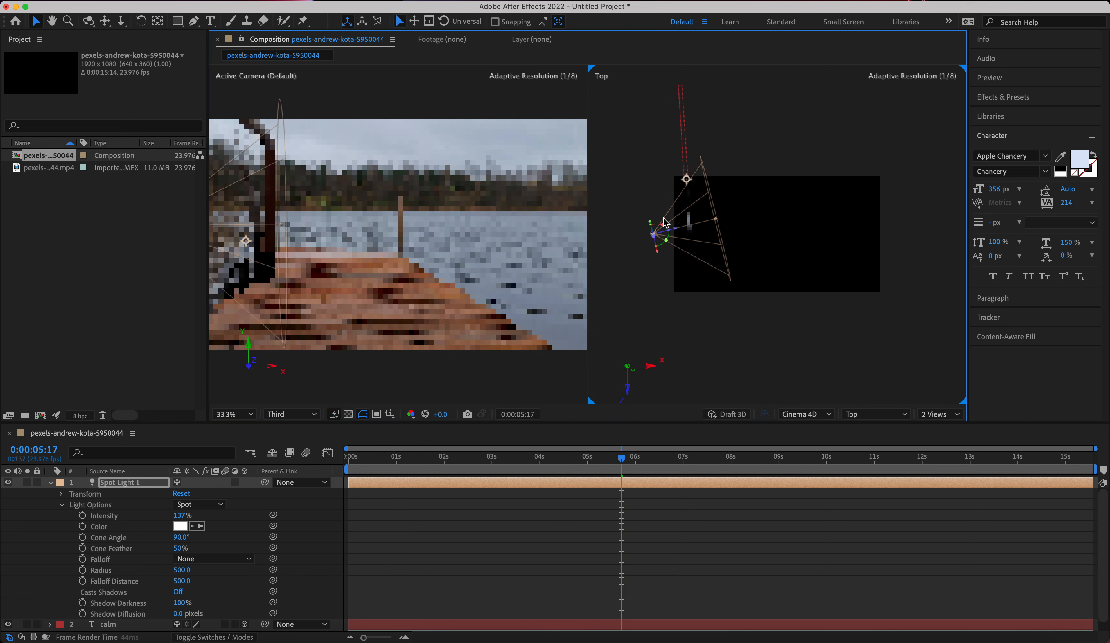
Delete Spot Light 1 from the composition.
key("Delete")
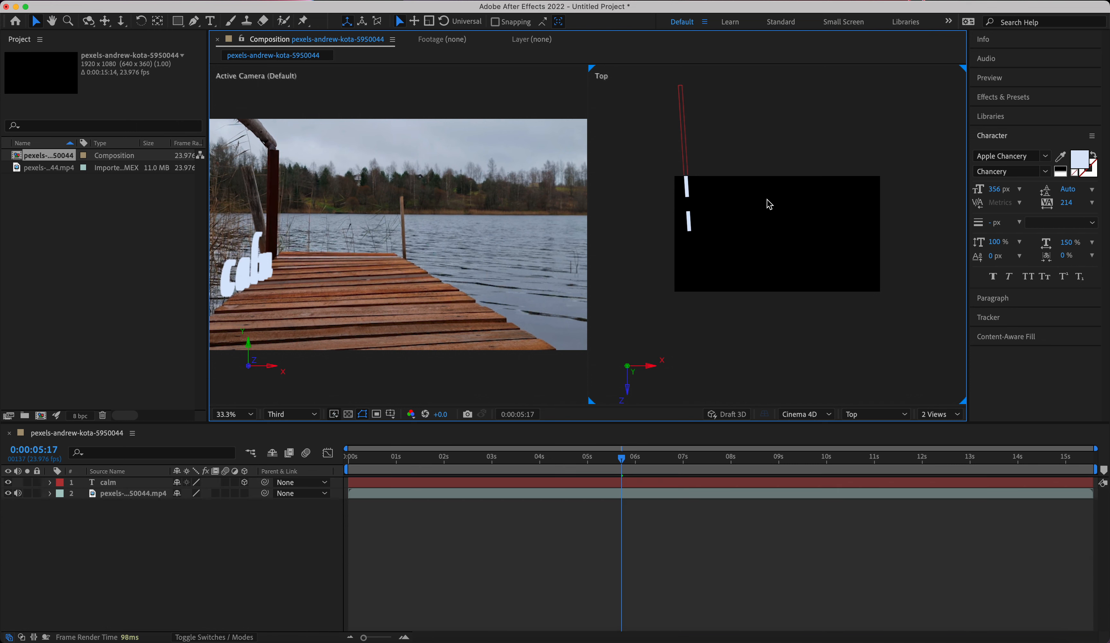
left_click(220, 0)
mouse_move(231, 15)
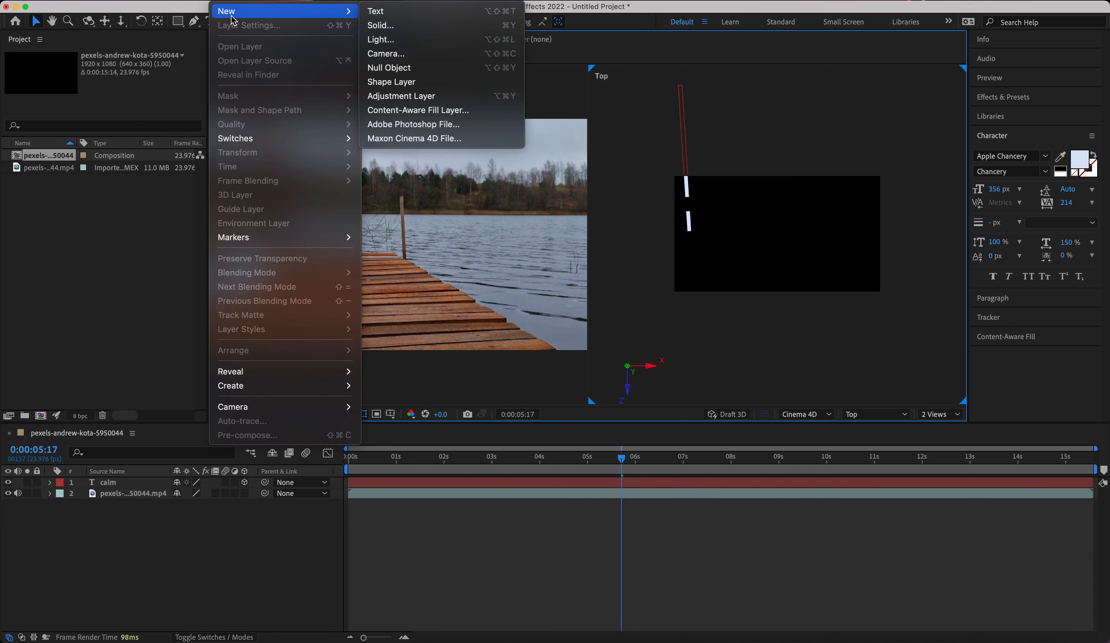
left_click(386, 53)
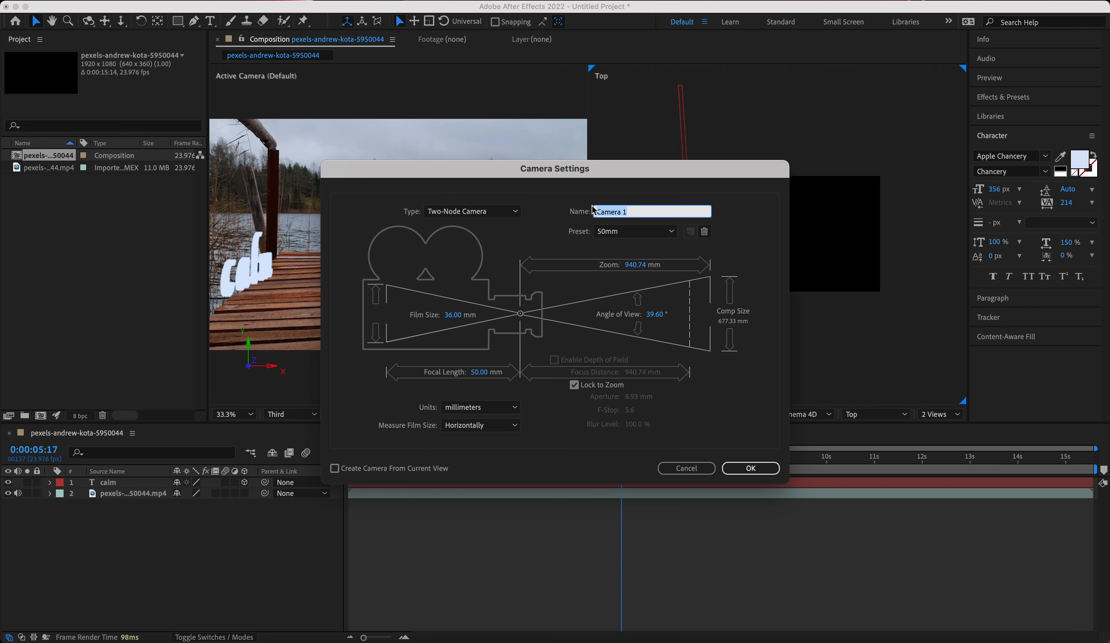
left_click(698, 465)
Add a fresh white spot light with 100% intensity, 90° cone angle, 50% cone feather and no shadows.
left_click(220, 0)
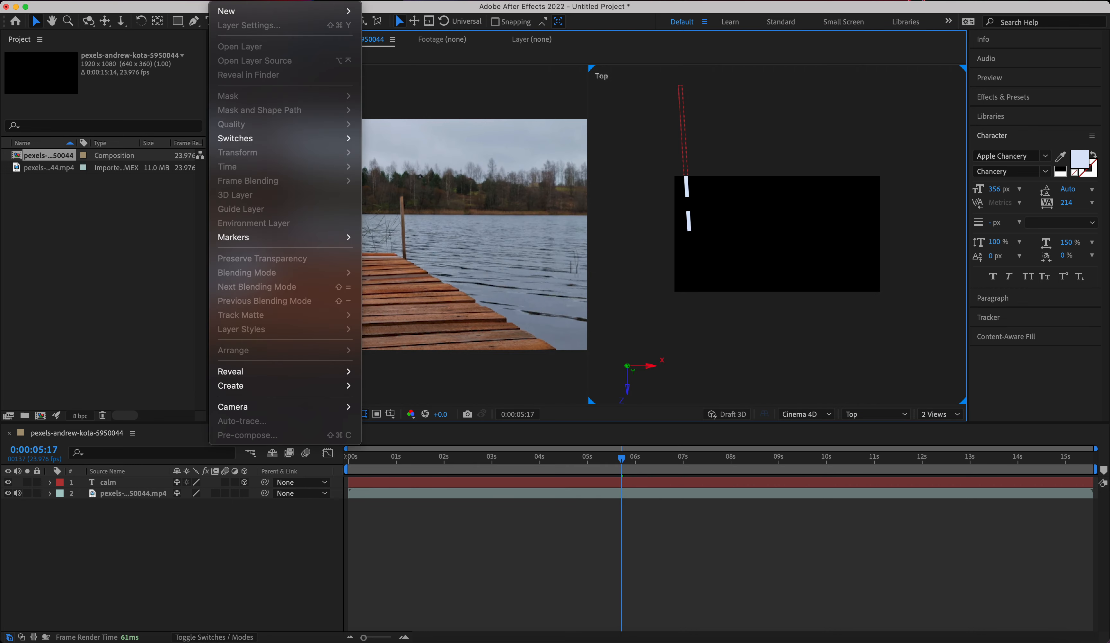
mouse_move(234, 11)
left_click(398, 46)
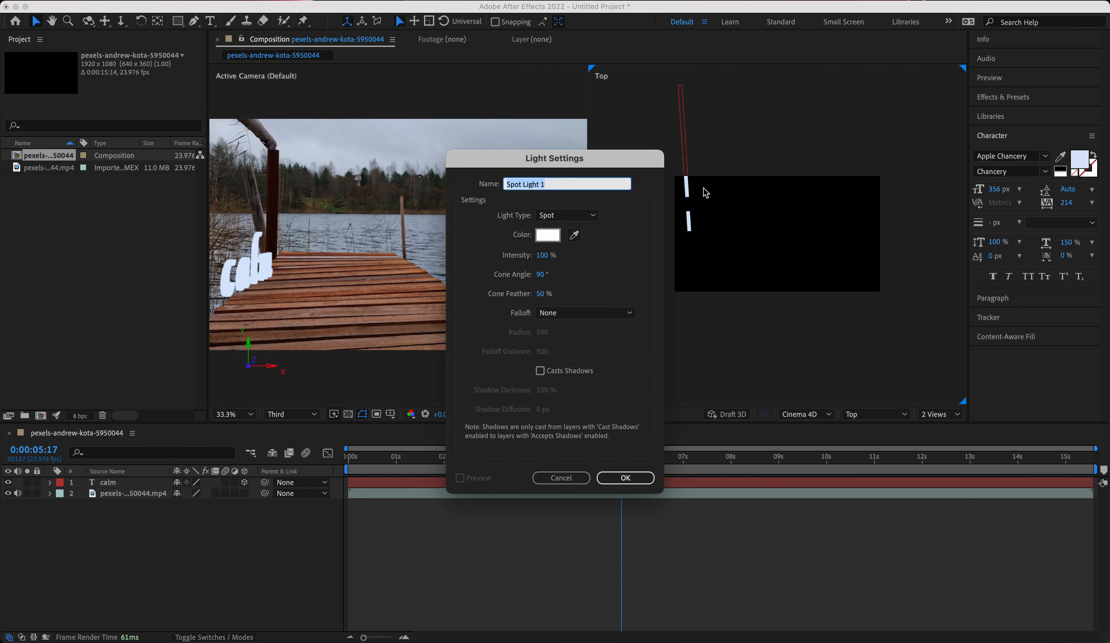
left_click(618, 477)
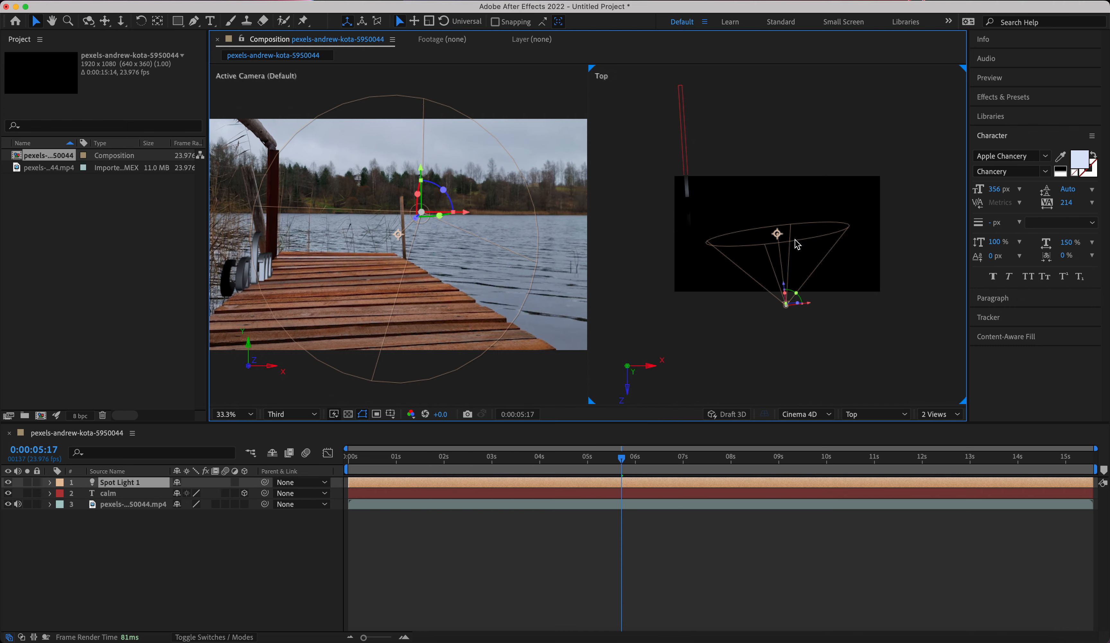
Rotate the spot light toward the calm text and raise it above the pier in the active camera view.
left_click_drag(440, 215, 434, 228)
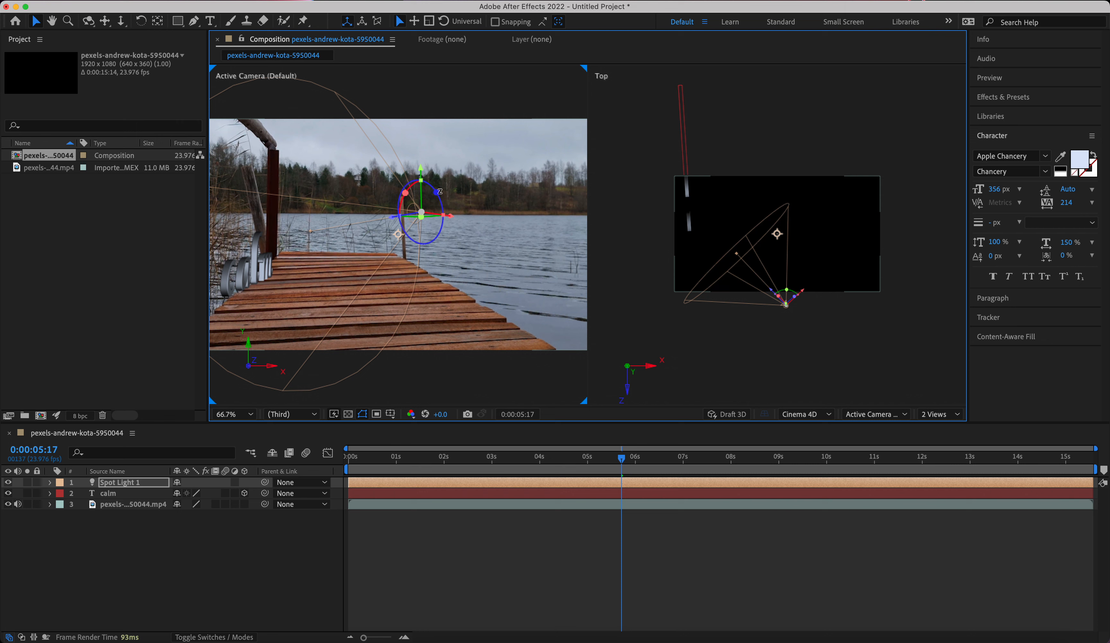
left_click_drag(439, 191, 359, 131)
left_click_drag(329, 94, 311, 77)
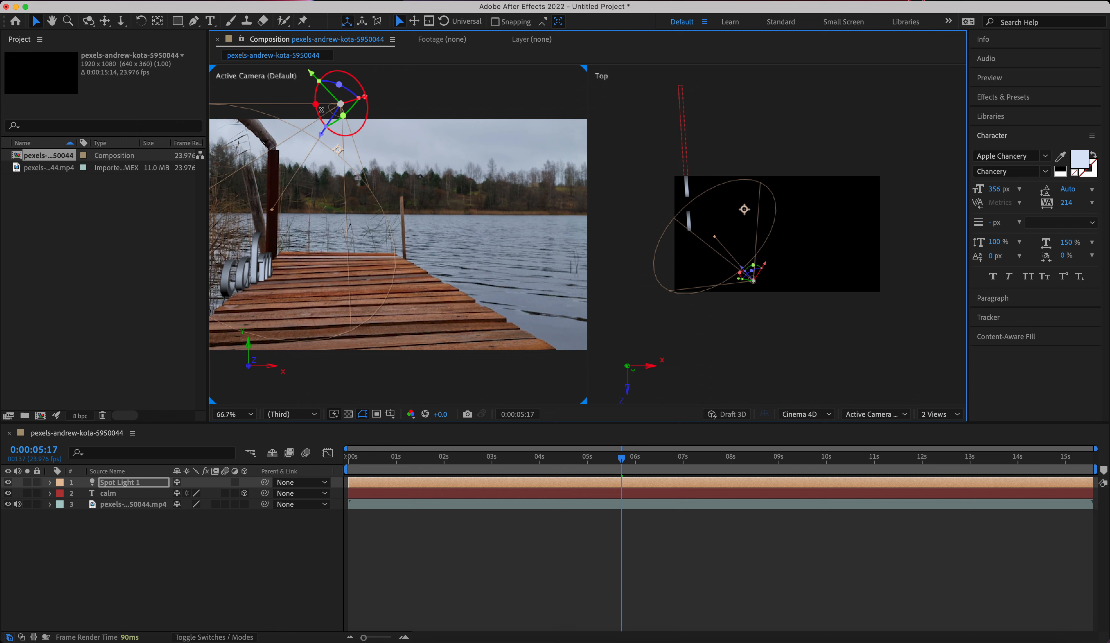
left_click_drag(315, 105, 248, 90)
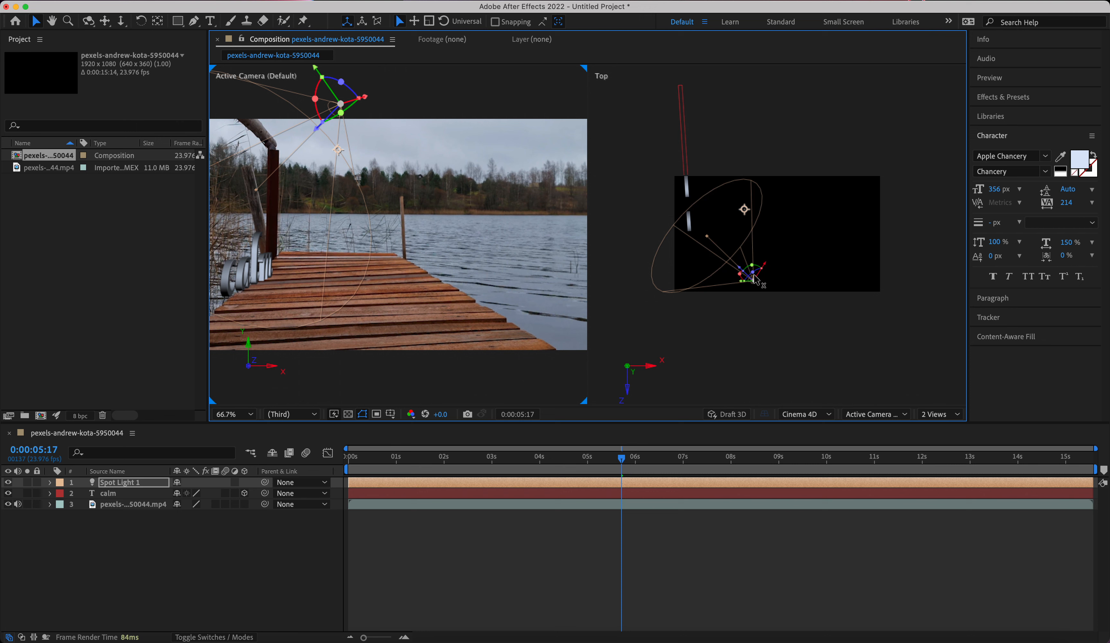
Reposition the spot light in the Top view to just in front of the calm text's near end and adjust its cone's rotation.
mouse_move(752, 272)
left_mouse_down()
mouse_move(752, 282)
mouse_move(757, 249)
mouse_move(753, 265)
left_mouse_up()
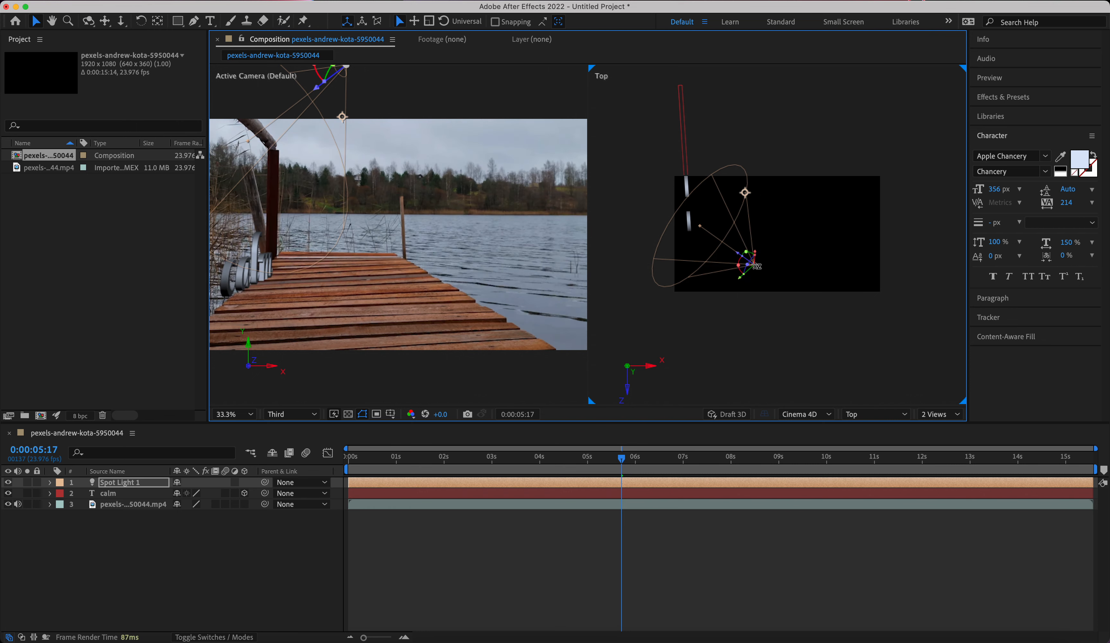
left_click_drag(756, 266, 762, 284)
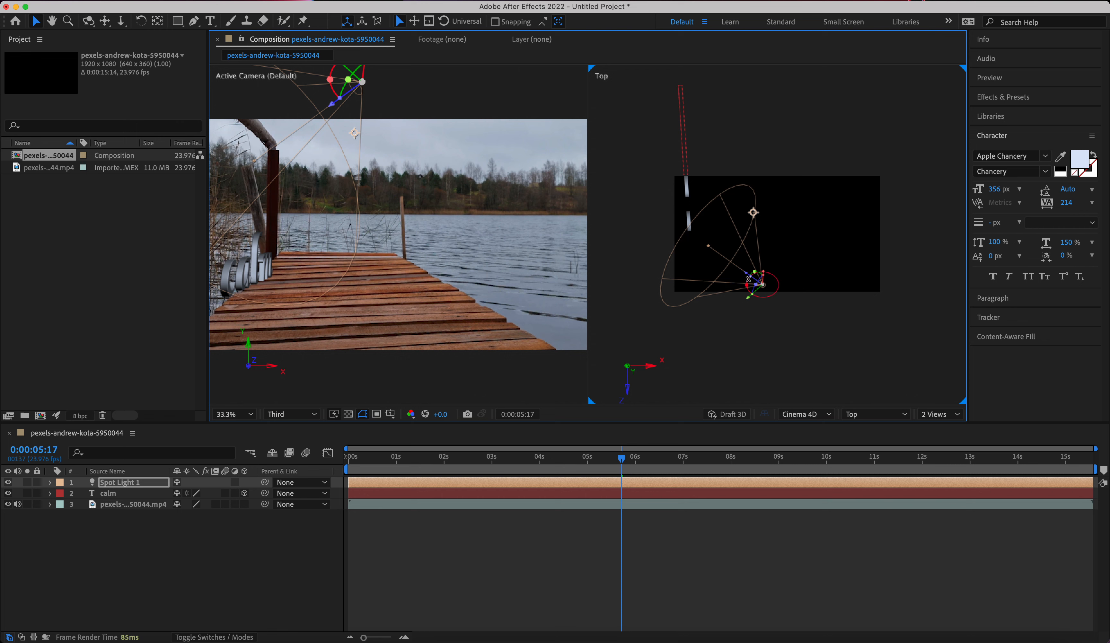
mouse_move(762, 284)
left_mouse_down()
mouse_move(752, 269)
mouse_move(774, 293)
left_mouse_up()
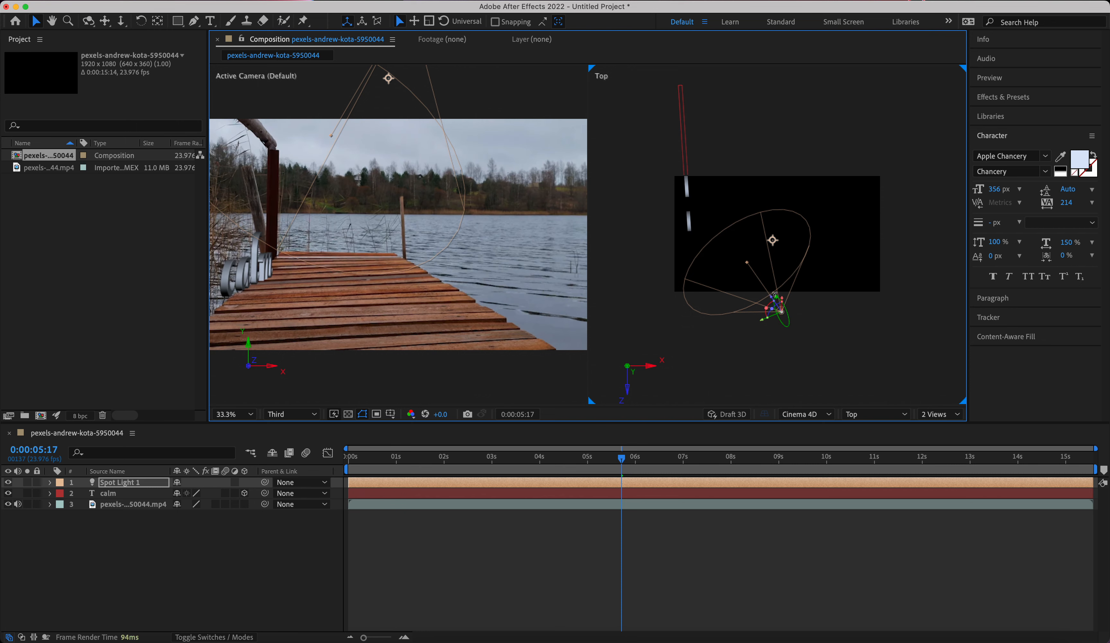
left_click_drag(782, 304, 775, 327)
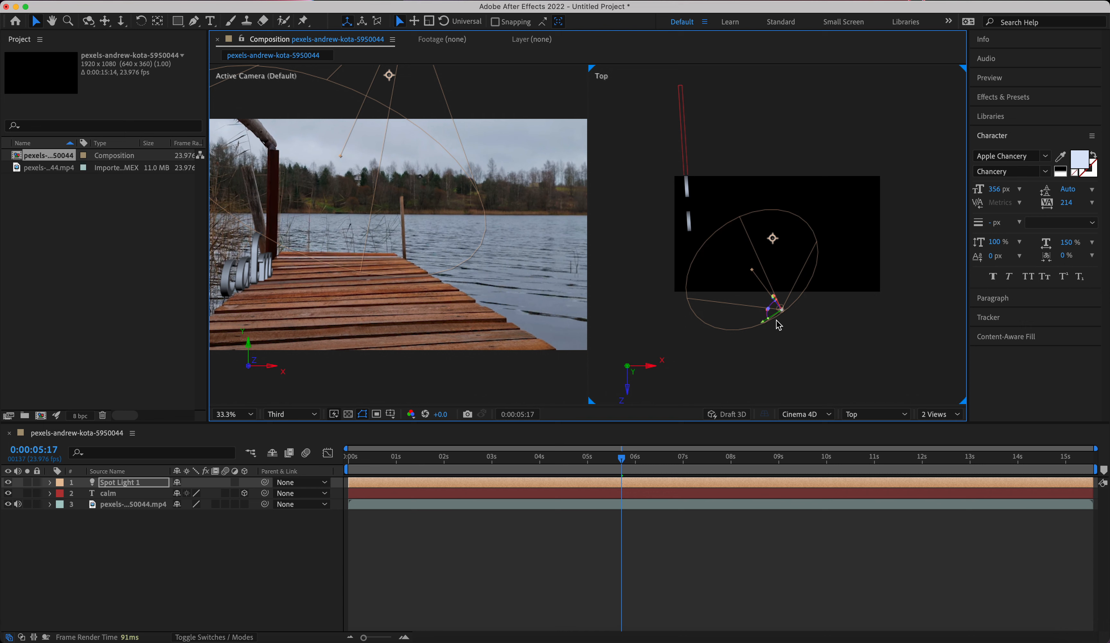
left_click_drag(771, 321, 650, 251)
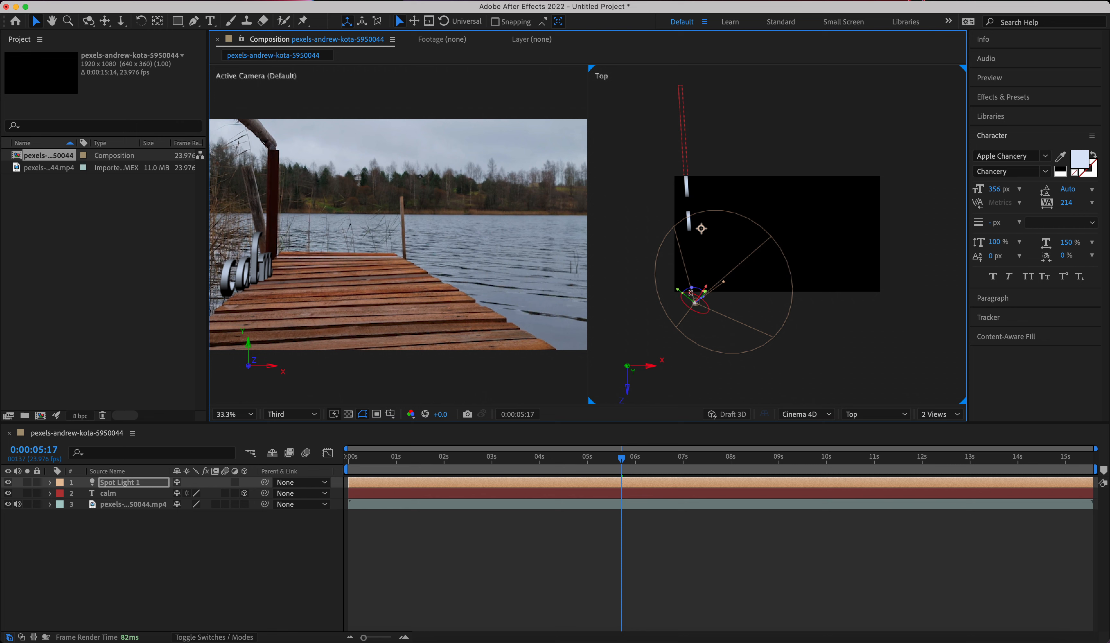
Shift the spot light closer to the calm text in the Top view and readjust its cone's rotation around the near letters.
mouse_move(695, 302)
left_mouse_down()
mouse_move(670, 266)
mouse_move(688, 289)
left_mouse_up()
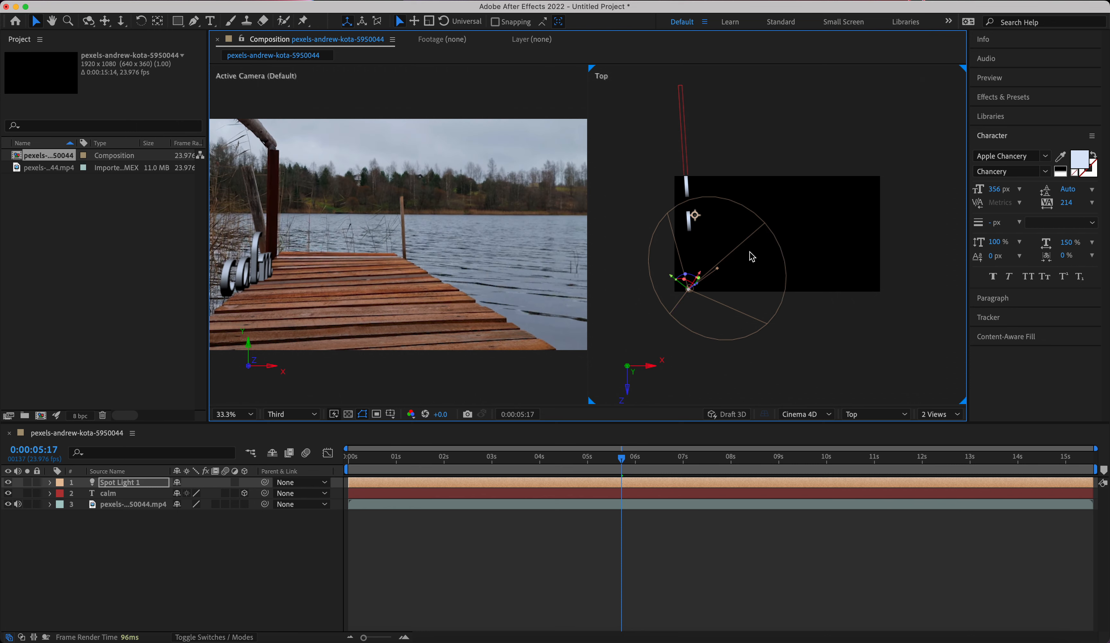
left_click_drag(698, 278, 704, 283)
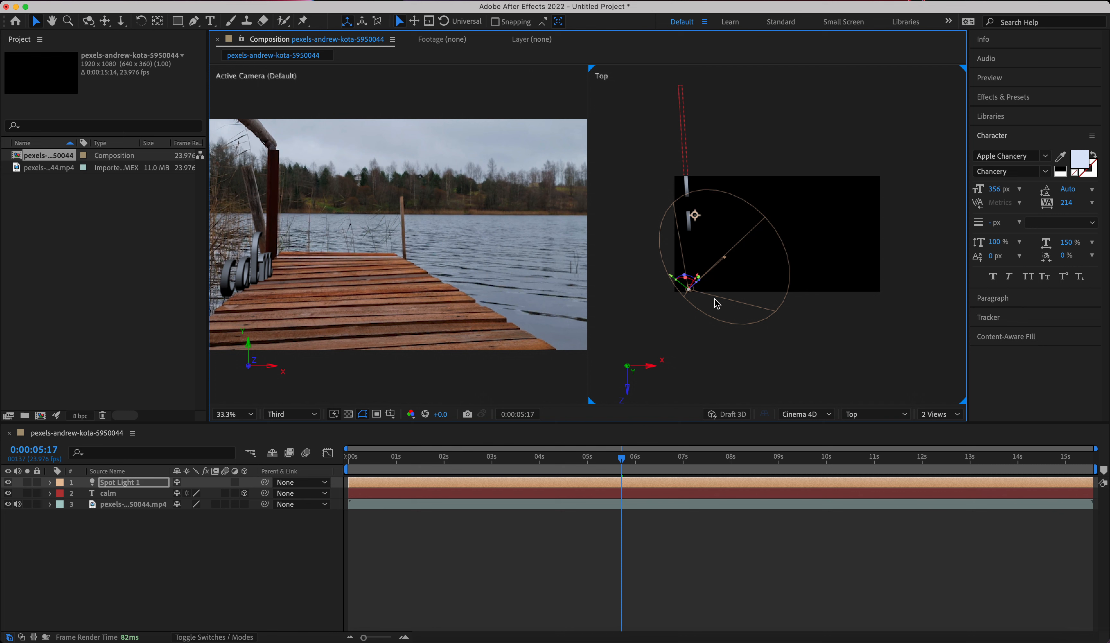
mouse_move(697, 277)
left_mouse_down()
mouse_move(682, 280)
mouse_move(713, 272)
left_mouse_up()
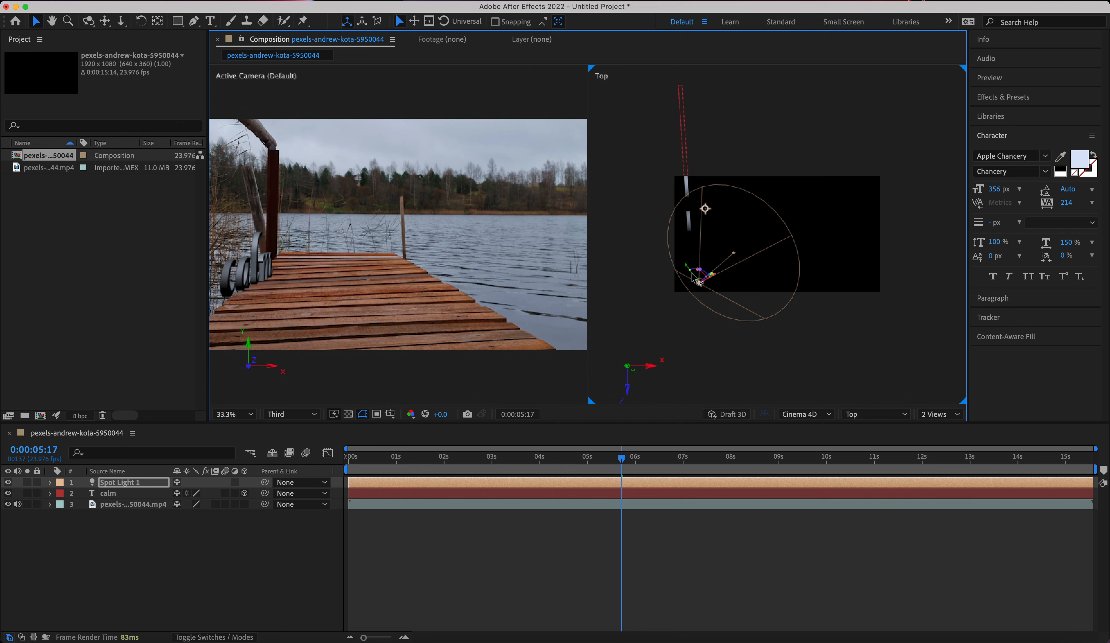
left_click_drag(691, 272, 715, 272)
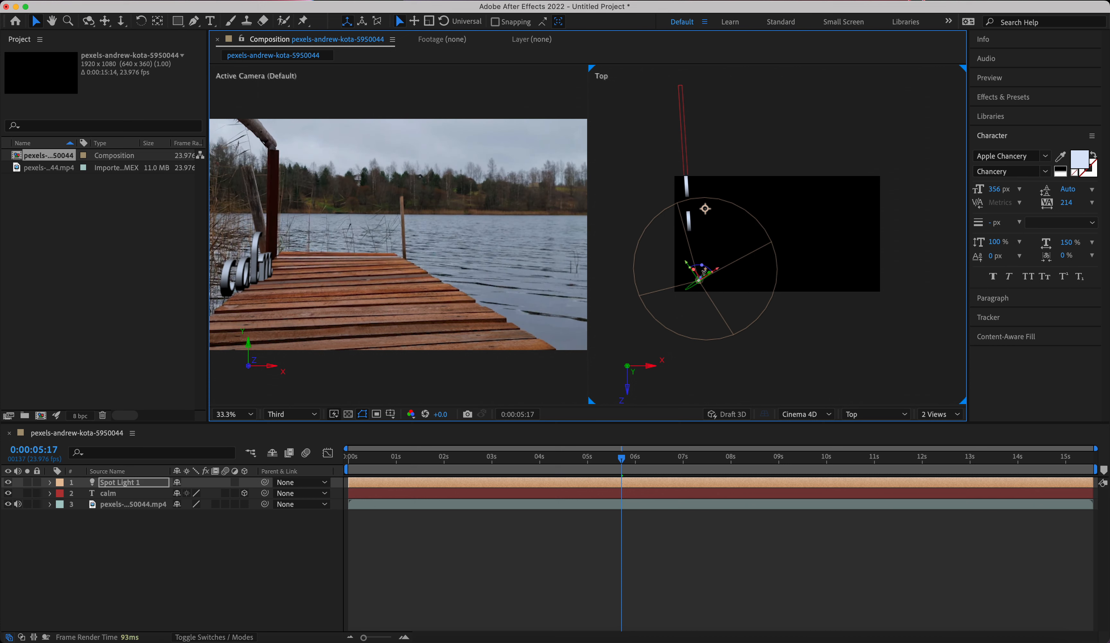
Move the spot light away from the calm text to near the composition's center in the Top view and angle its cone back toward the letters.
left_click_drag(692, 267, 728, 248)
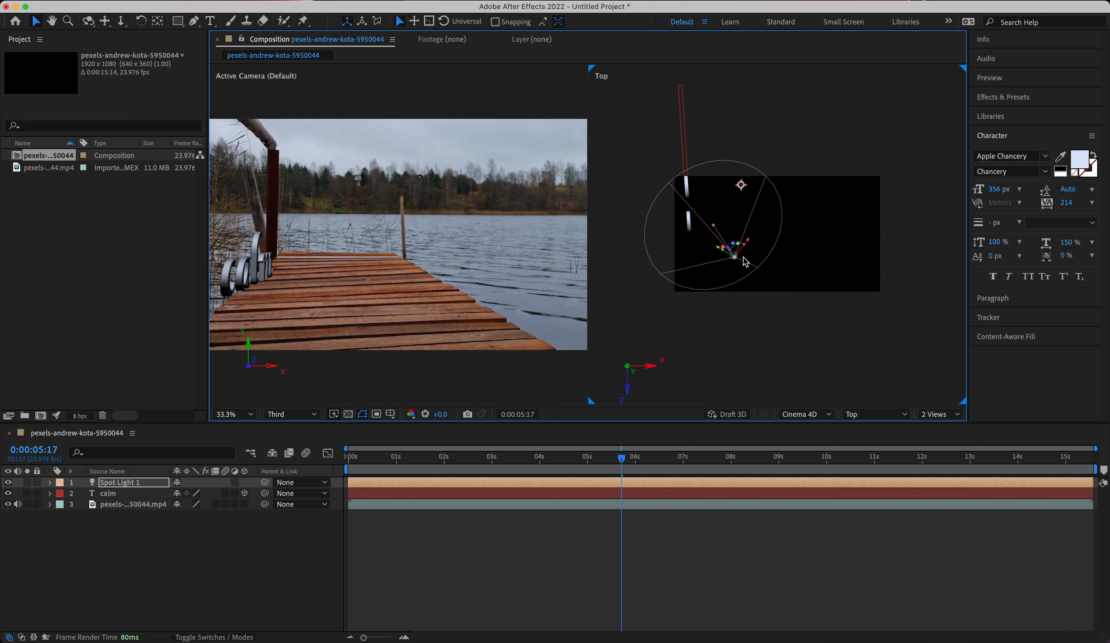
left_click_drag(738, 258, 791, 265)
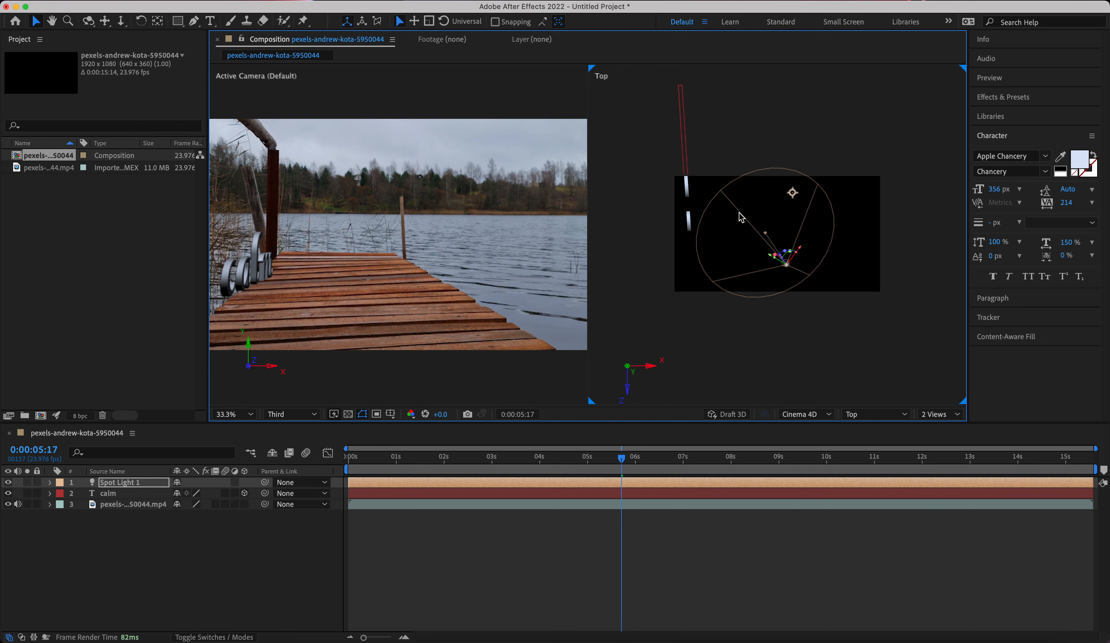
left_click_drag(770, 259, 794, 228)
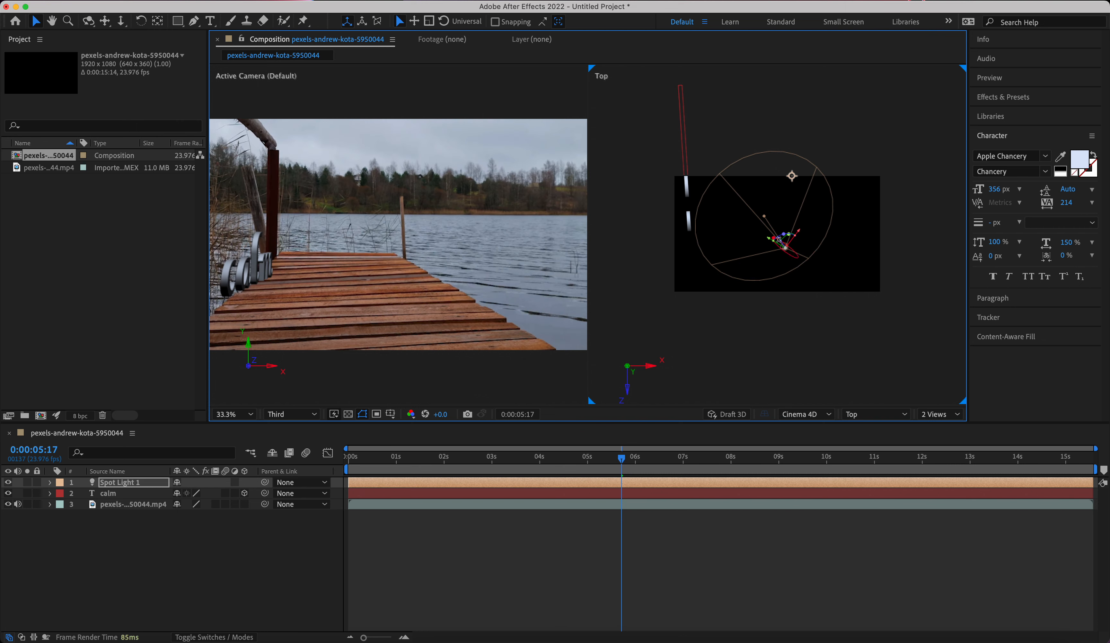
mouse_move(780, 242)
left_mouse_down()
mouse_move(779, 232)
mouse_move(766, 237)
left_mouse_up()
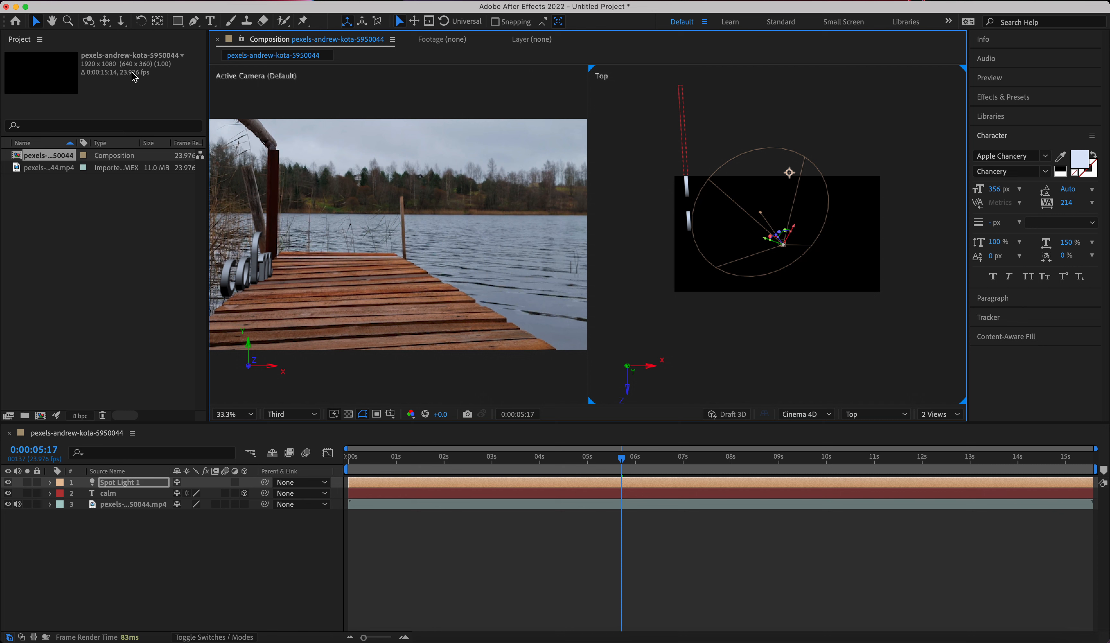
Select the calm text in the active camera view and shift it slightly inward onto the pier.
left_click(260, 273)
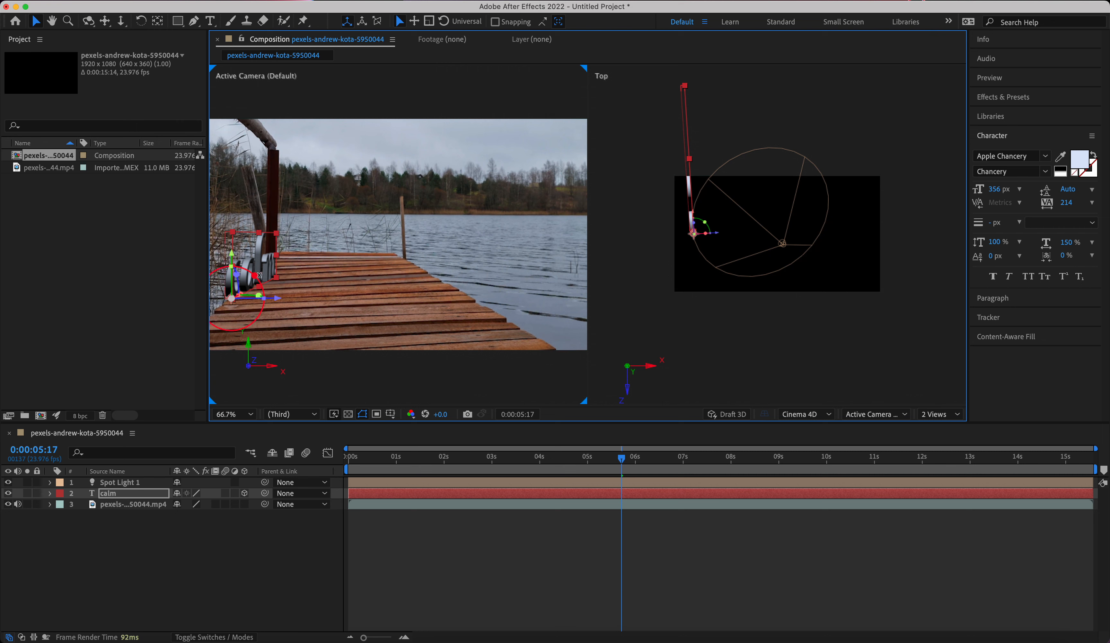
left_click(351, 280)
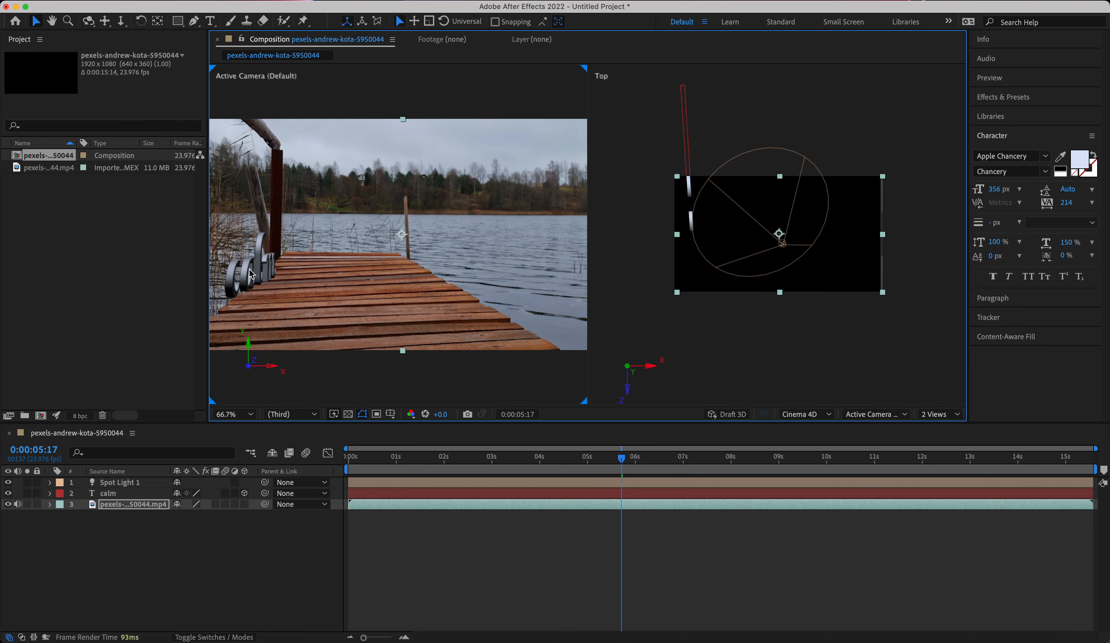
left_click(262, 274)
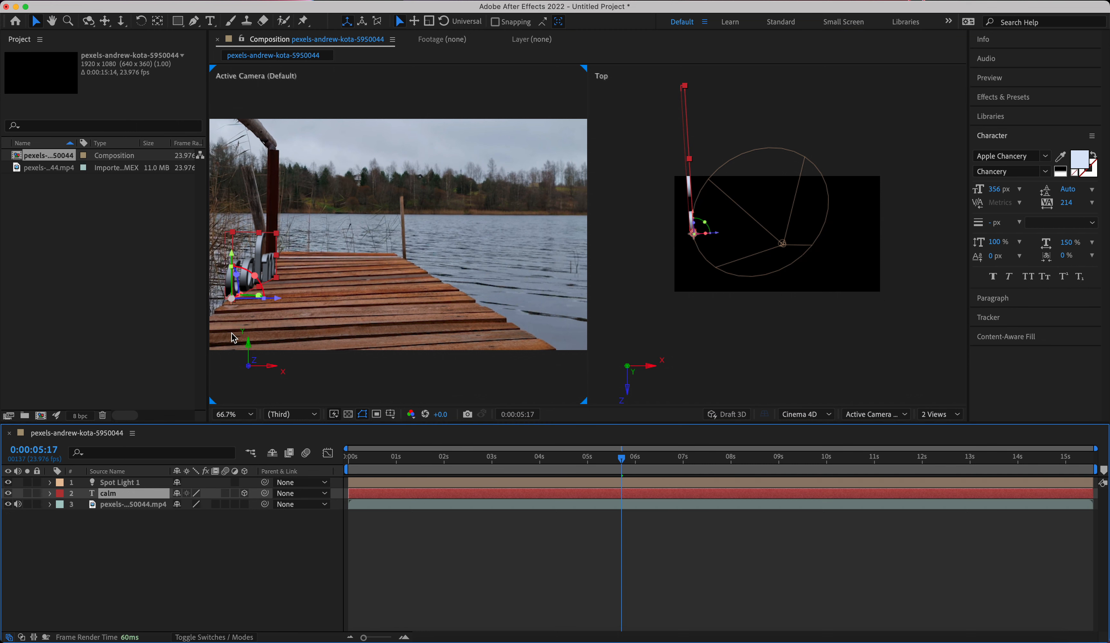
left_click_drag(262, 274, 263, 295)
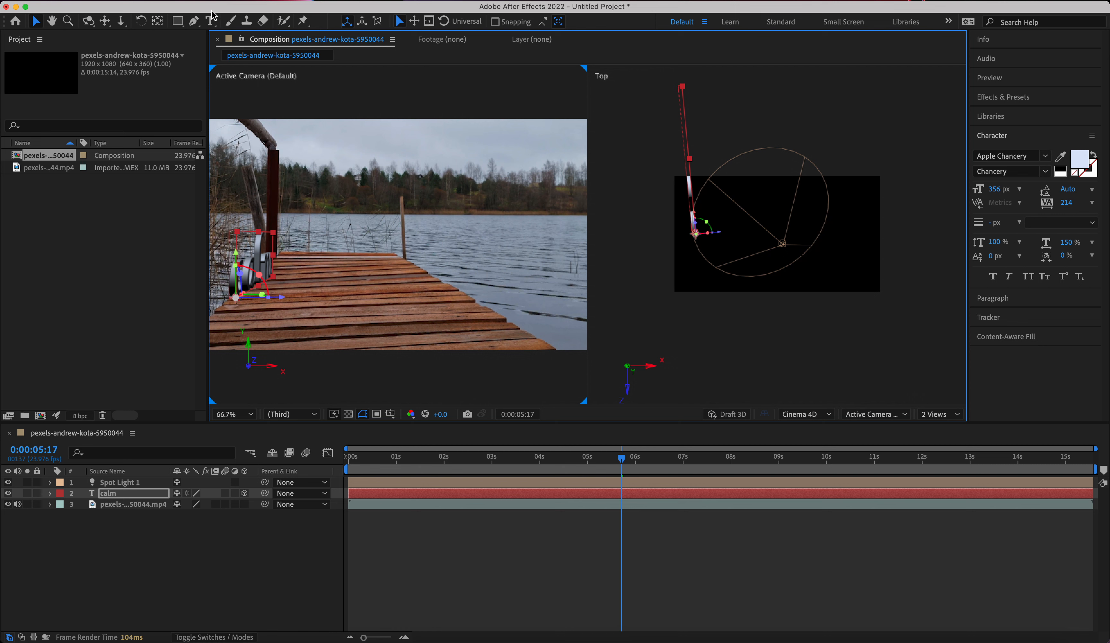
Set the calm text's tracking to 287 and rotate the layer slightly to line up with the pier's edge.
key("super+t")
double_click(260, 262)
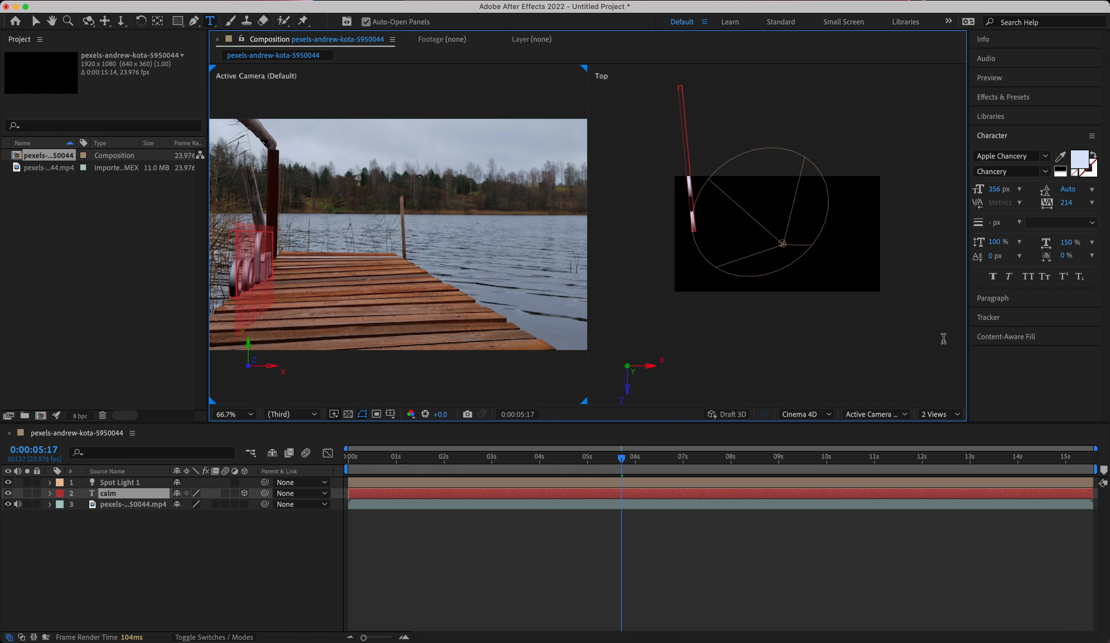
left_click_drag(1065, 202, 1106, 196)
left_click(36, 20)
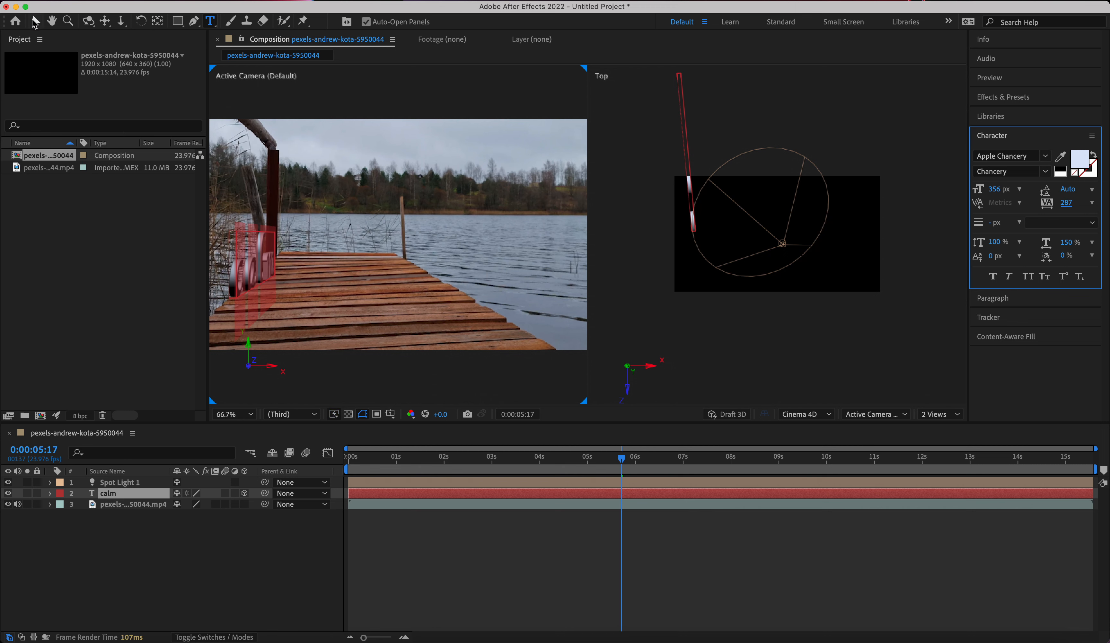
left_click_drag(262, 294, 289, 296)
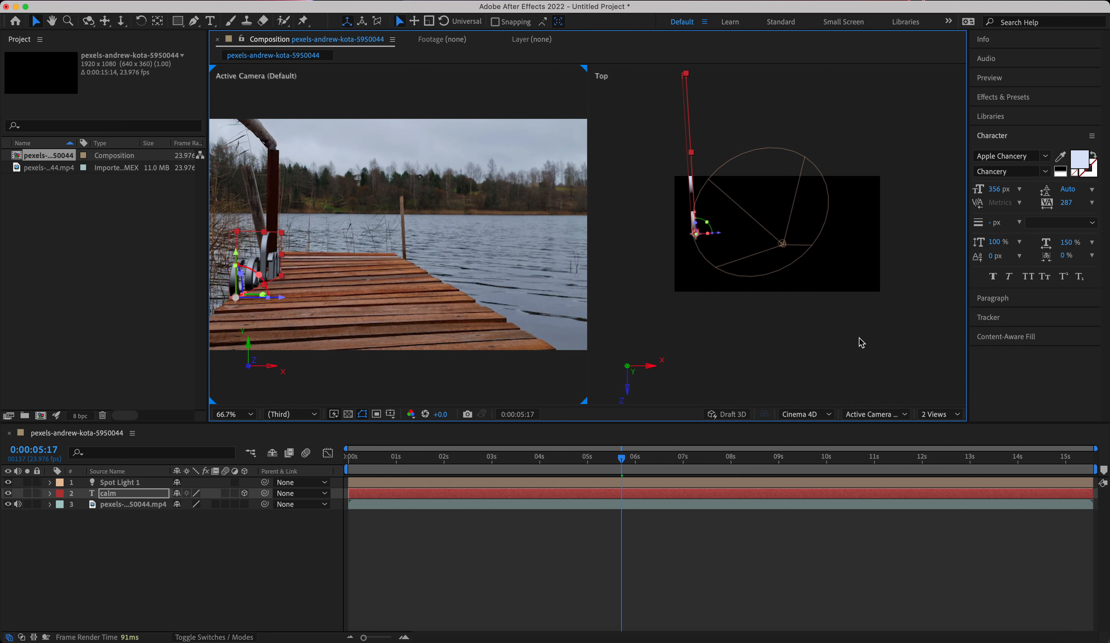
Switch the composition to a single Active Camera view at 100% magnification.
left_click(951, 415)
left_click(896, 415)
left_click(896, 414)
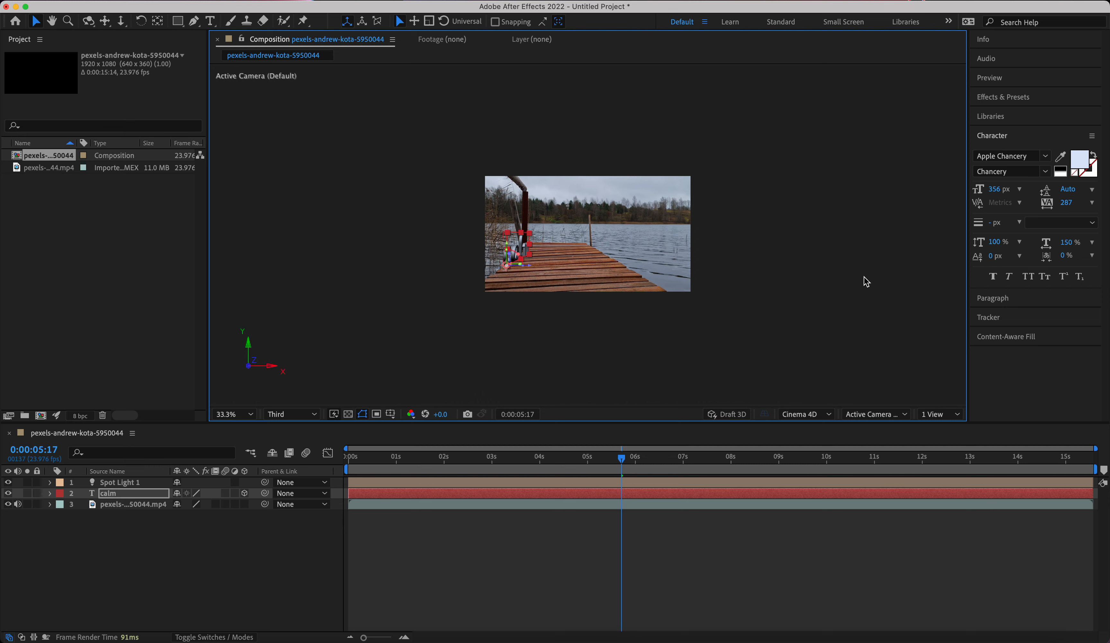
scroll(863, 277, "up", 4)
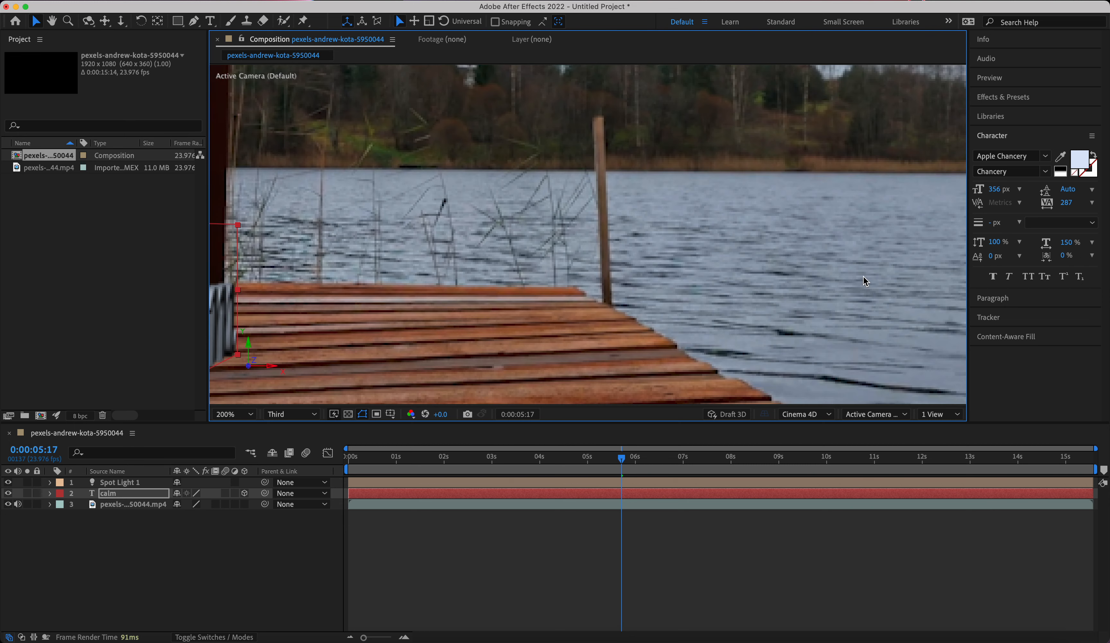
scroll(863, 276, "down", 1)
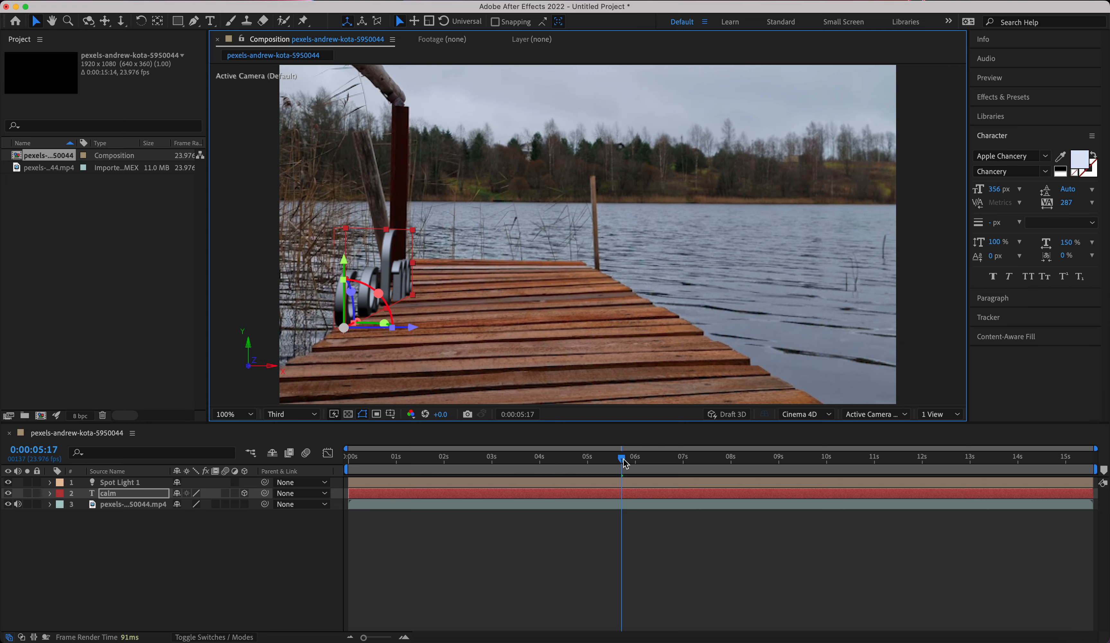
Play the composition from its first frame and stop the preview at 0:00:02:09.
key("Home")
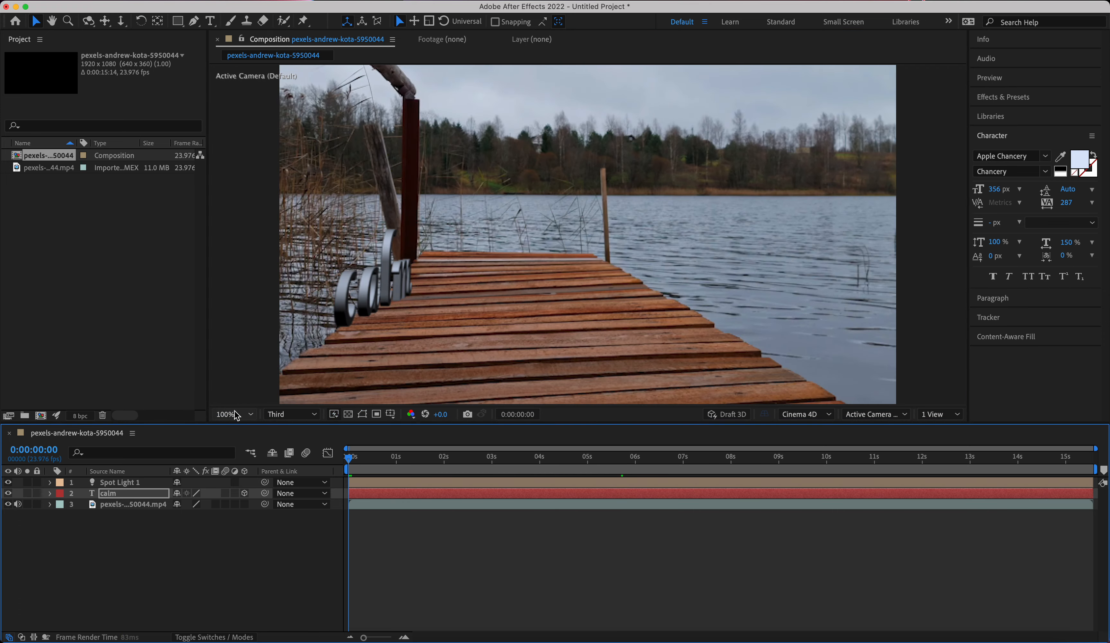
key("space")
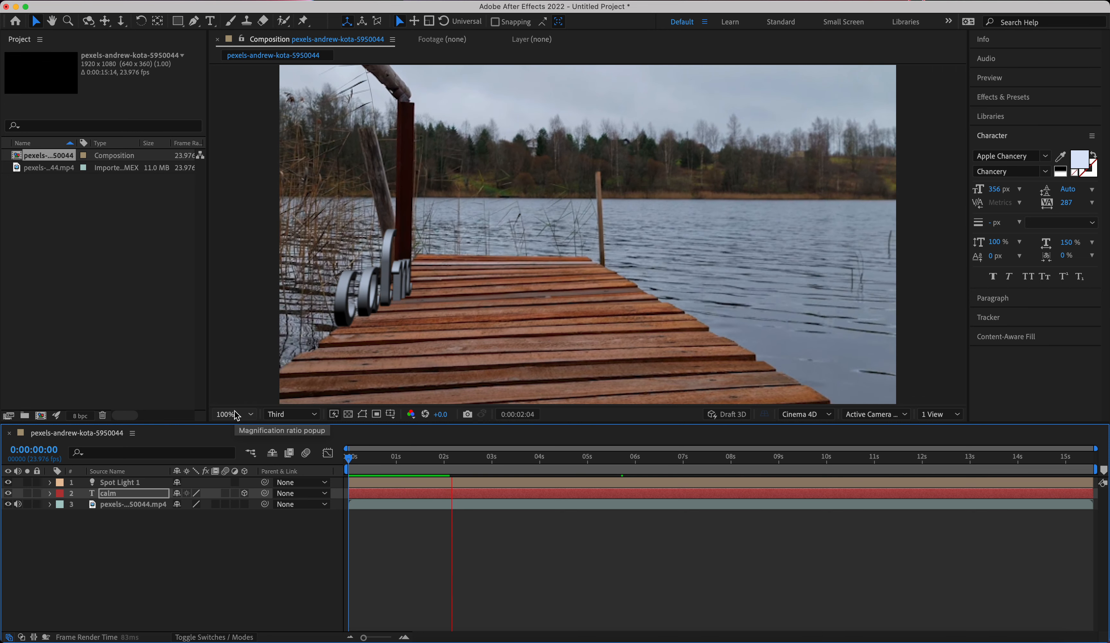
key("space")
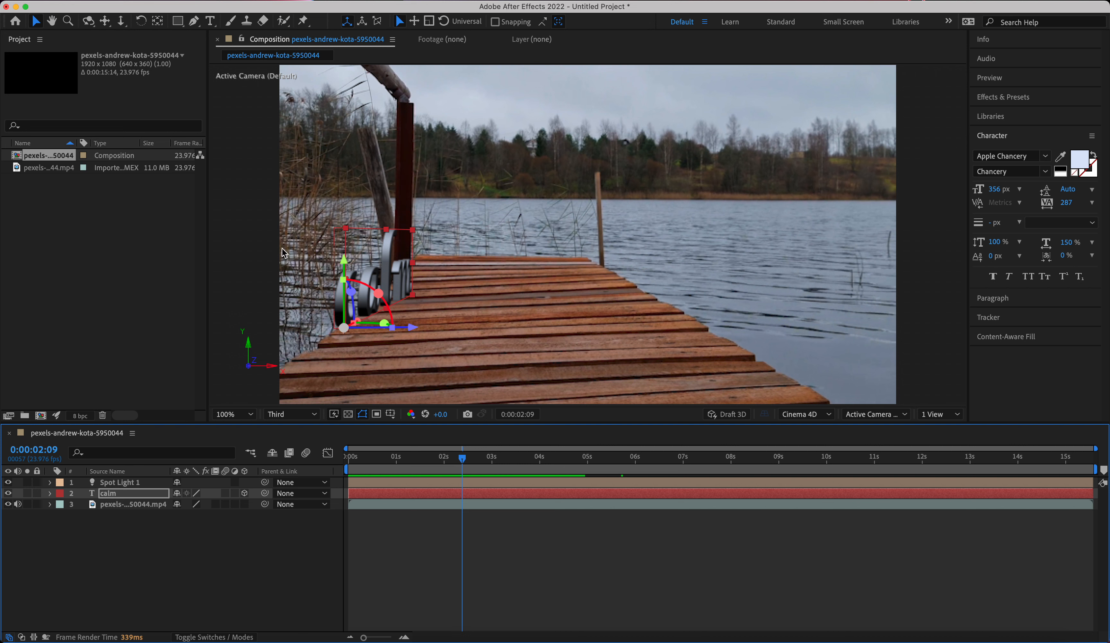
Set the composition's preview resolution to Full.
left_click(380, 283)
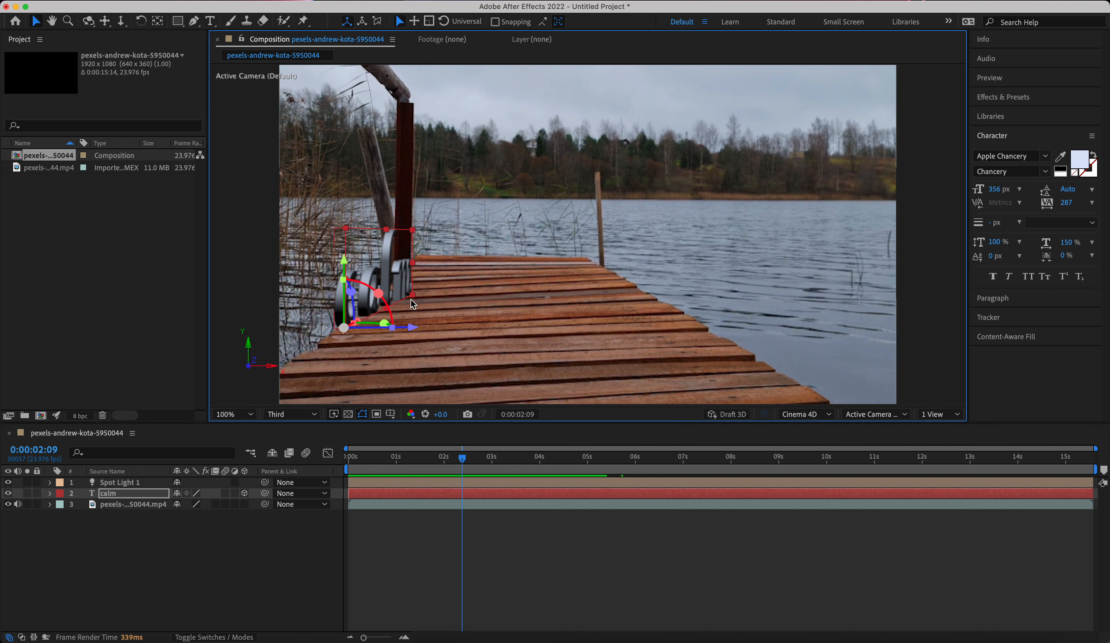
left_click(291, 415)
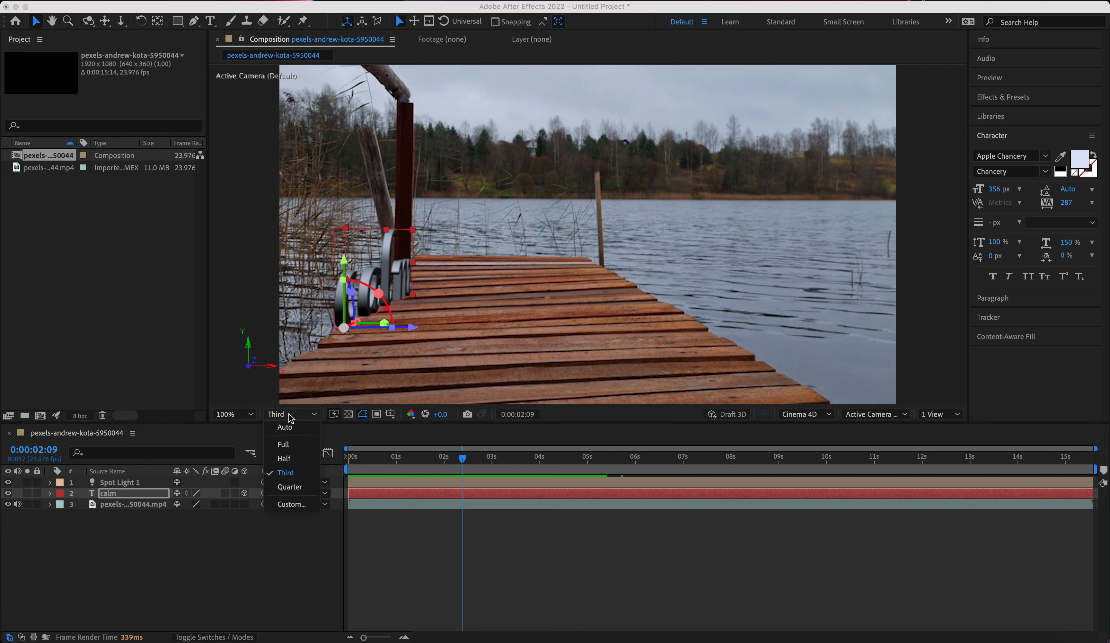
left_click(284, 443)
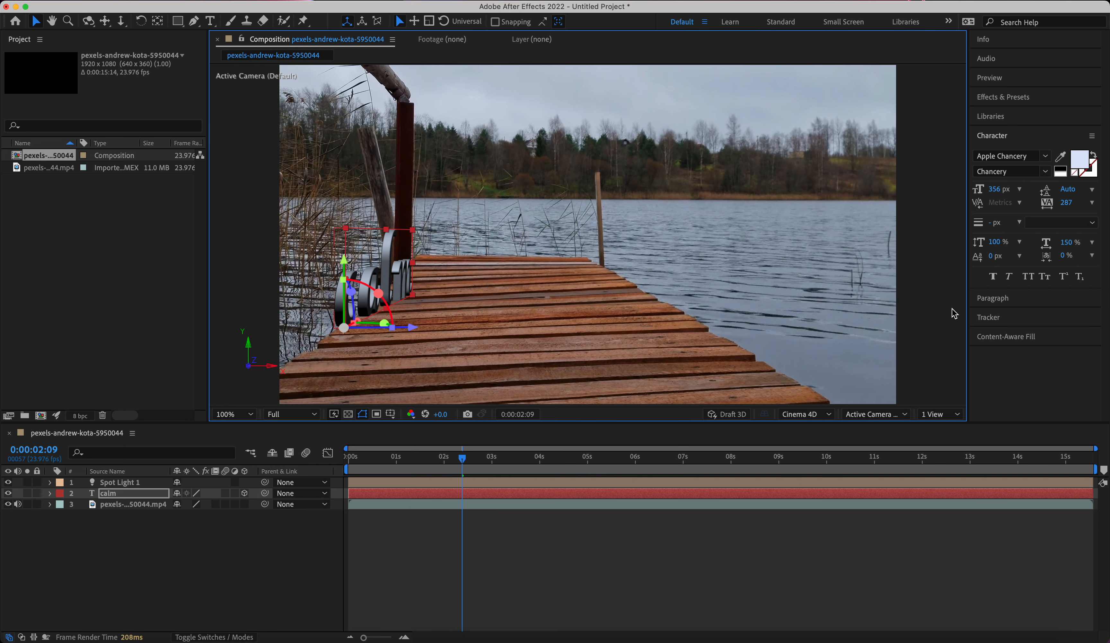
Try several blue fill colors on the calm text, including 344D7B, 323741 and 99B4E5.
left_click(1080, 159)
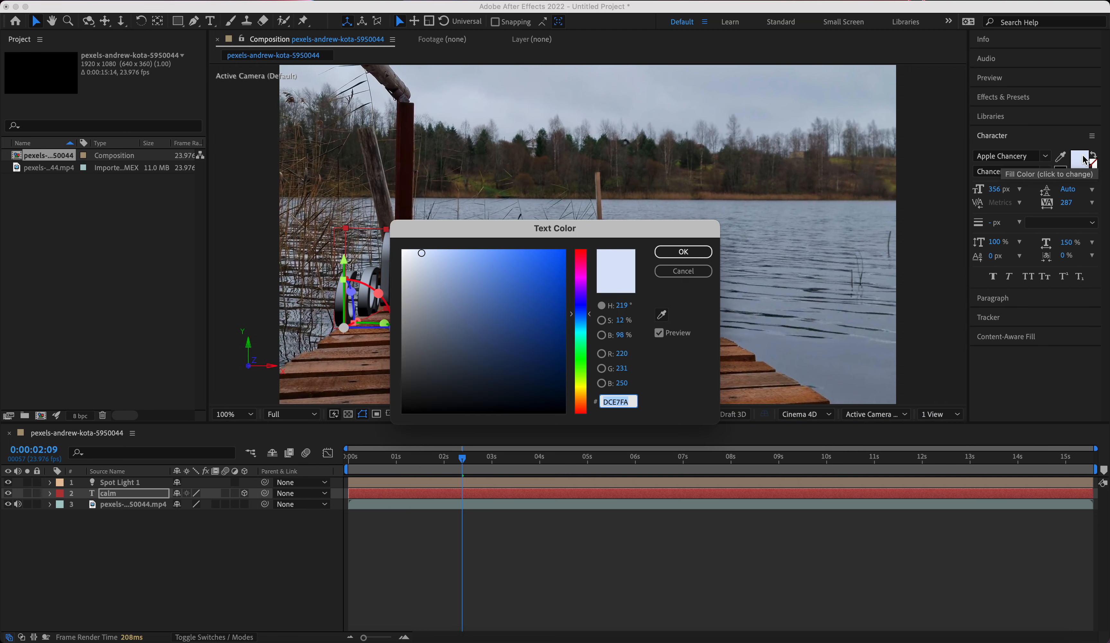
key("Escape")
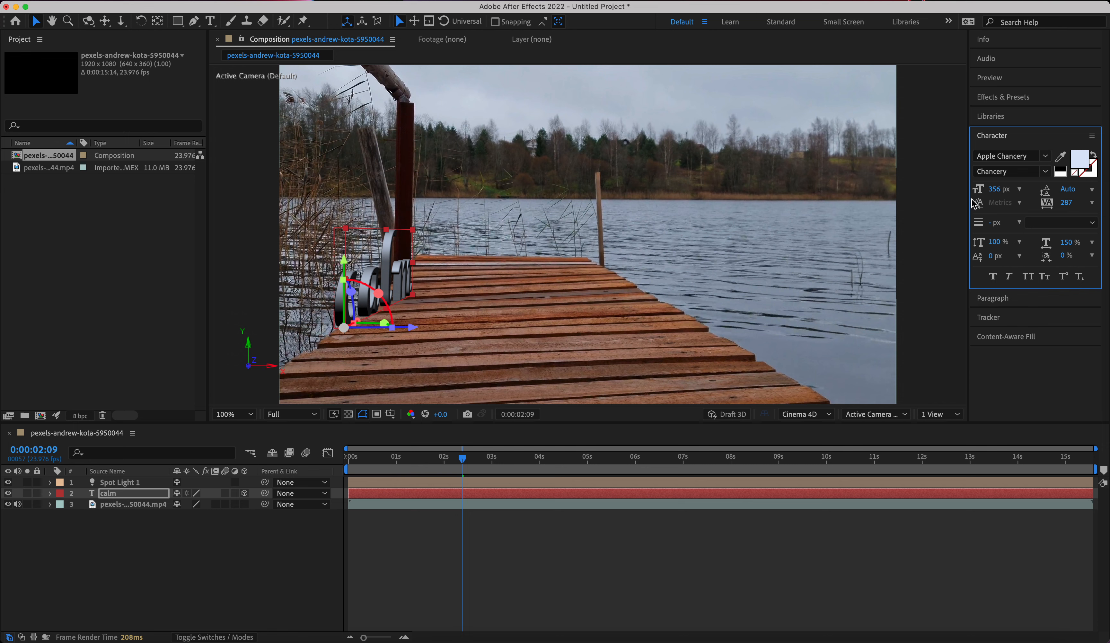
left_click(1081, 166)
left_click(492, 333)
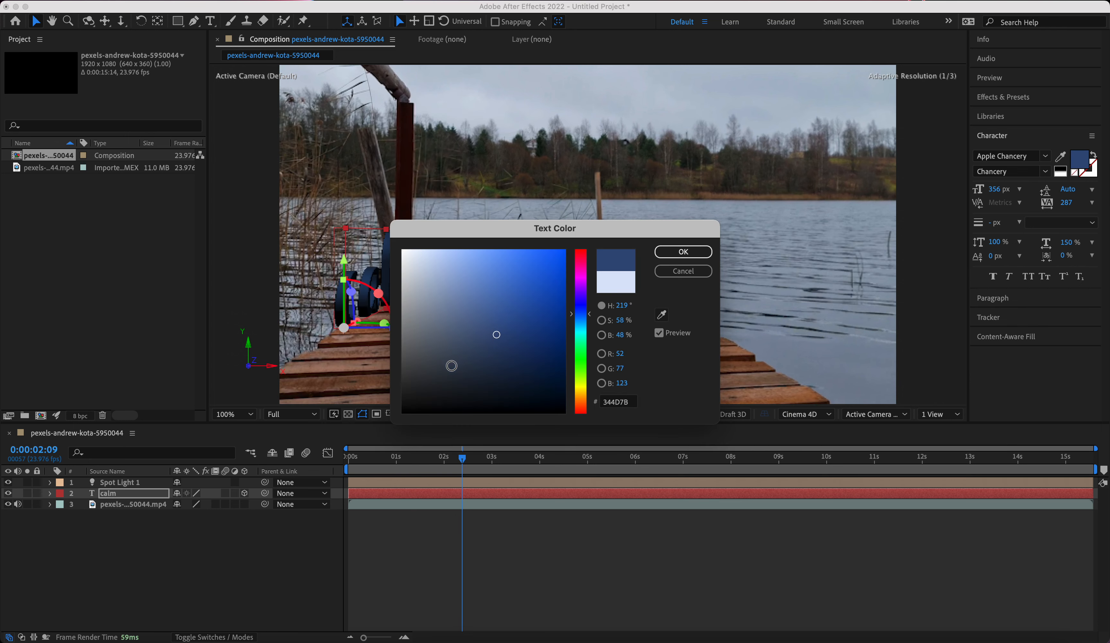
left_click(440, 371)
left_click_drag(483, 237, 598, 186)
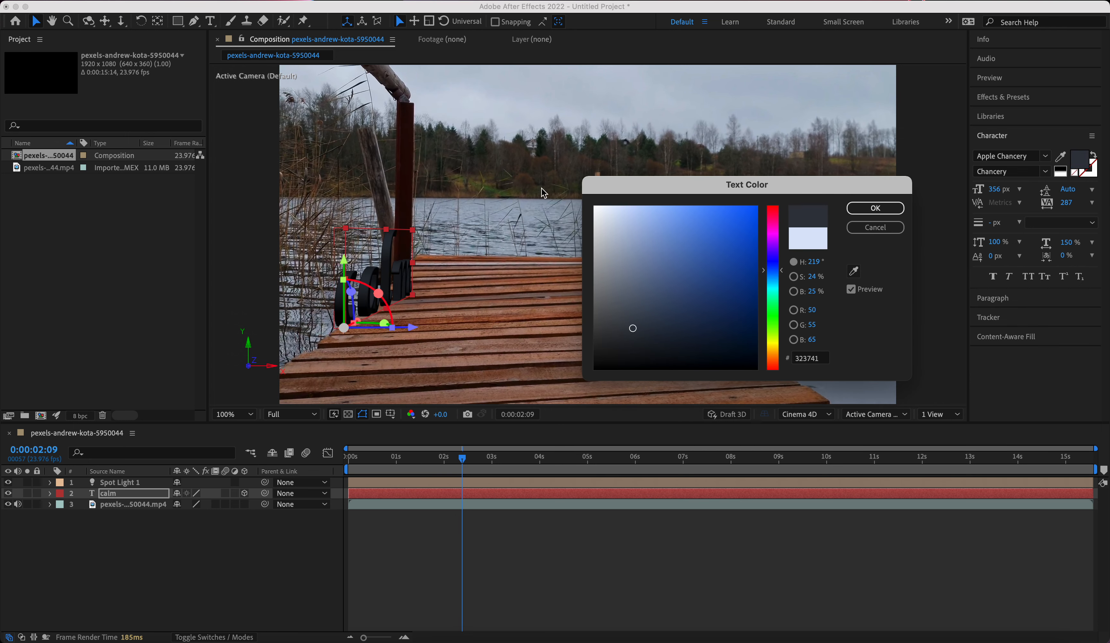
left_click(647, 222)
left_click_drag(648, 223, 615, 221)
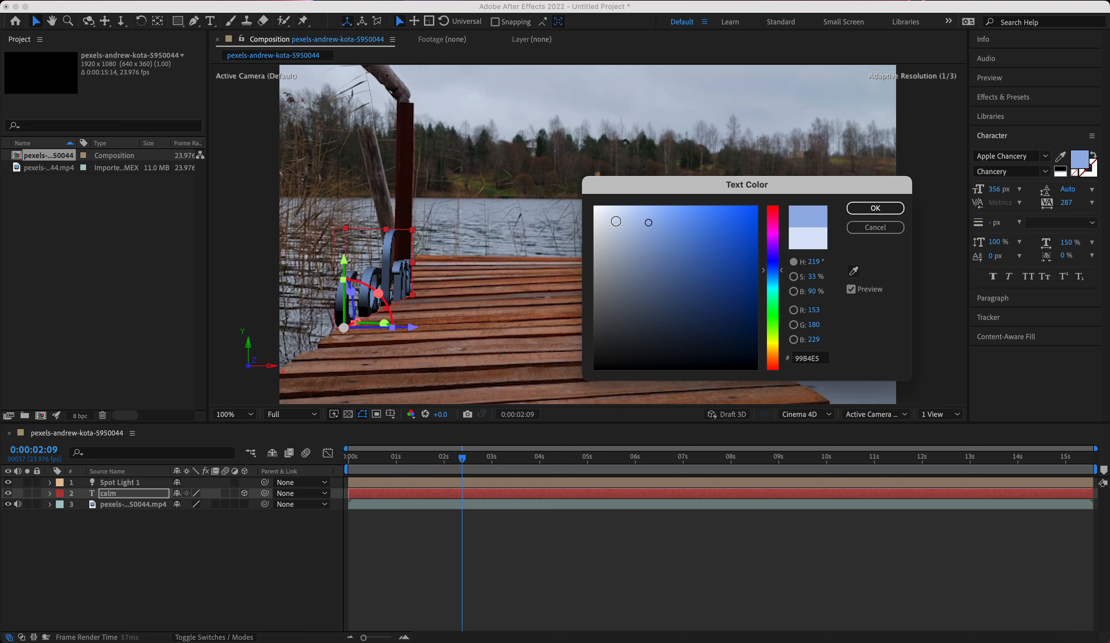
Try a fill color sampled from the pier's planks on the calm text and lighten it to DBA997.
left_click(853, 270)
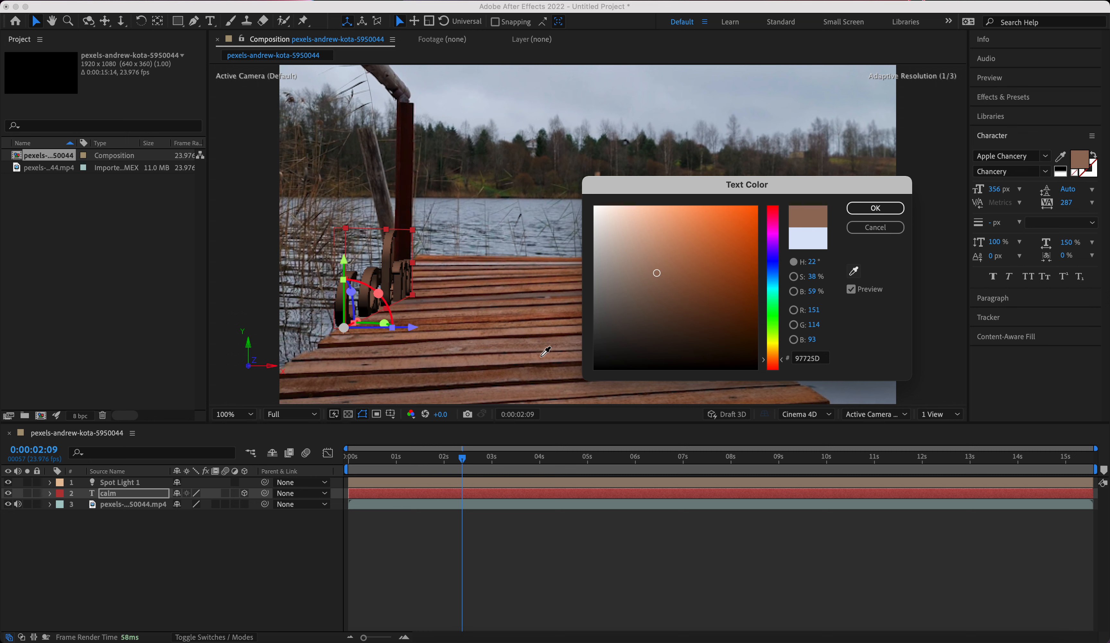
left_click(499, 391)
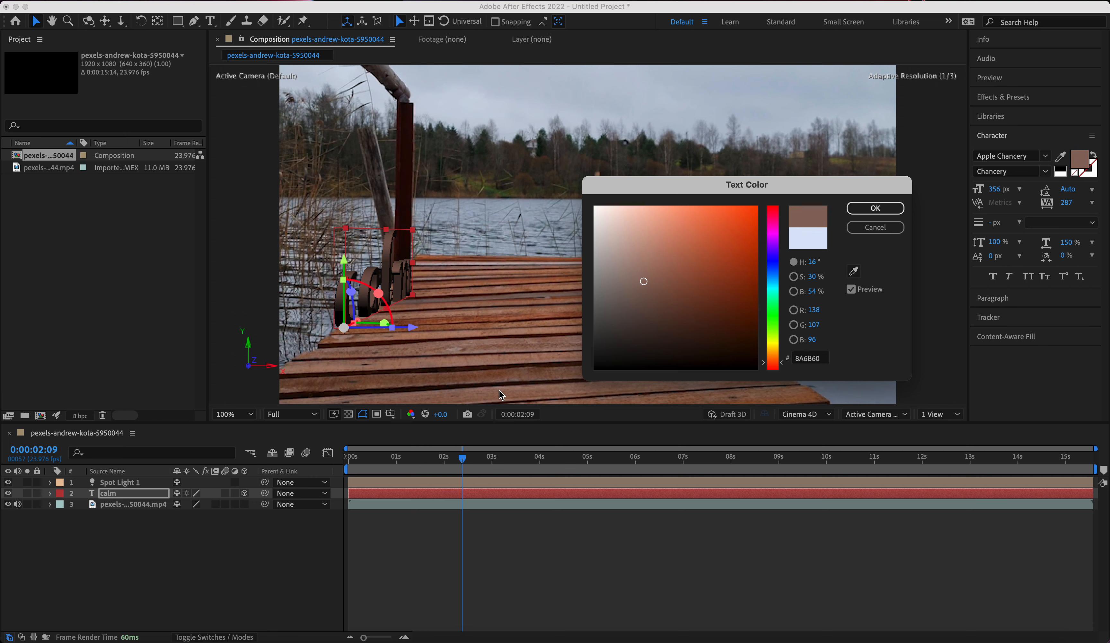
left_click(644, 230)
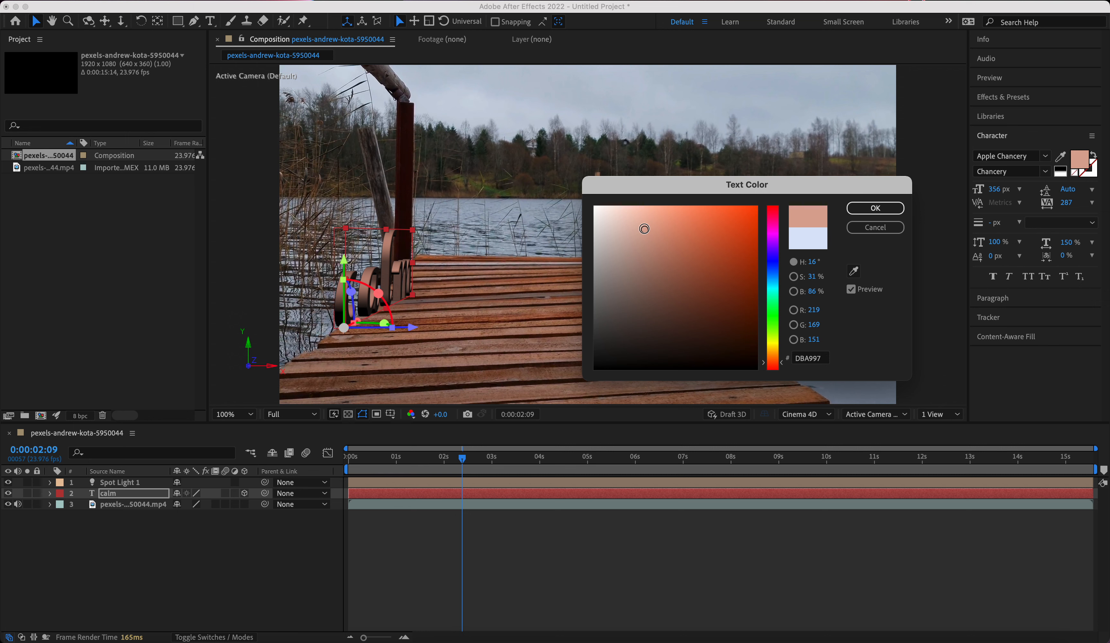
Sample a fill color for the calm text from the lake in the footage and lighten it to BCC3DB.
left_click(853, 270)
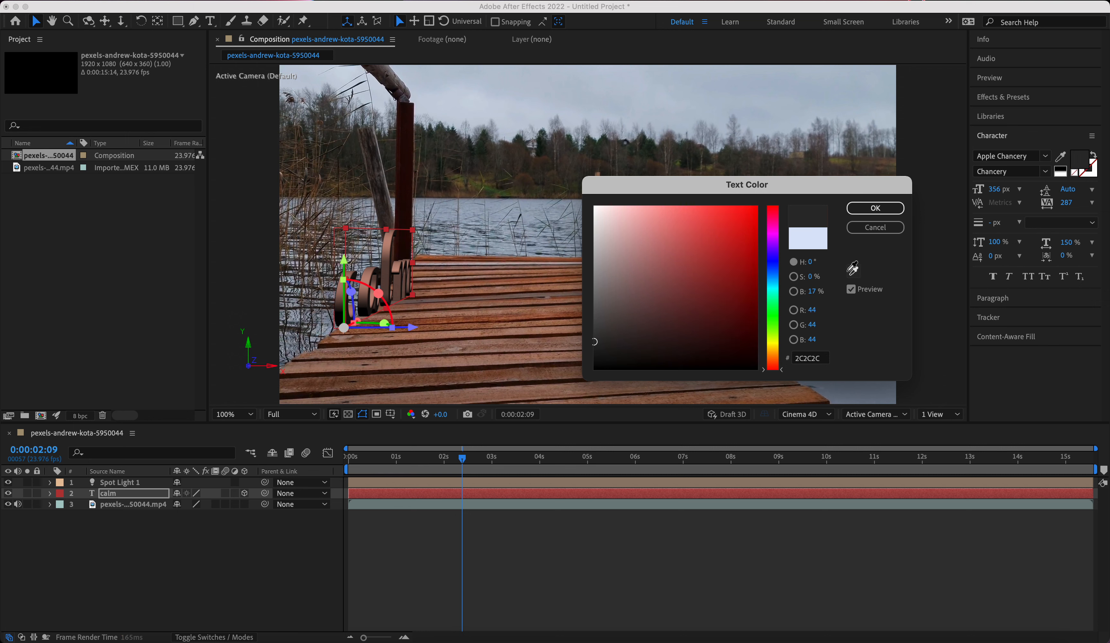
left_click(542, 205)
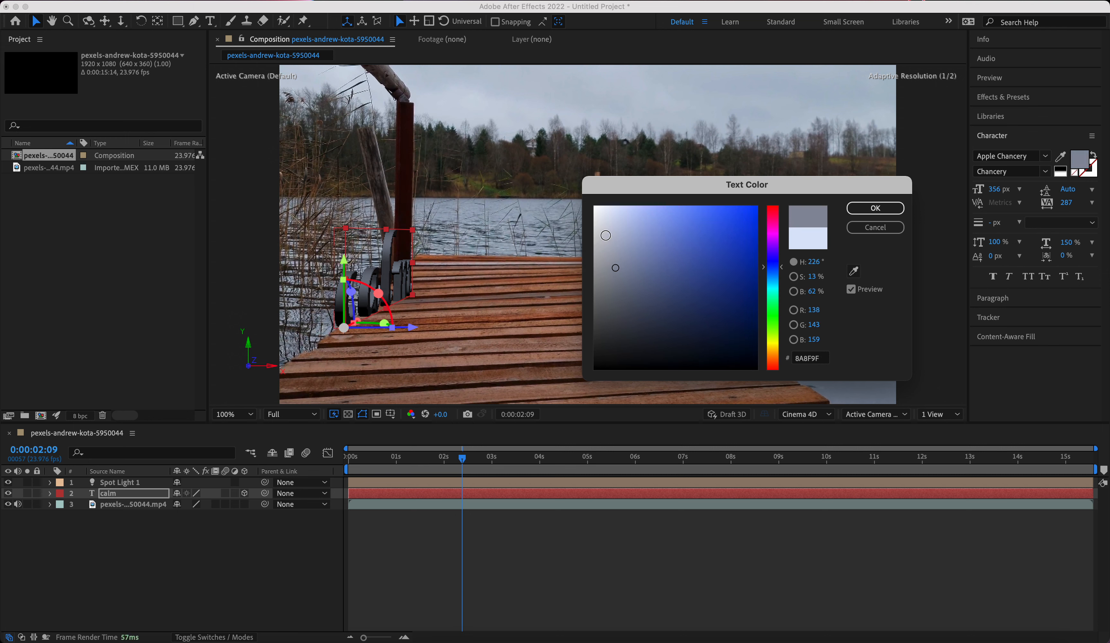
left_click(616, 207)
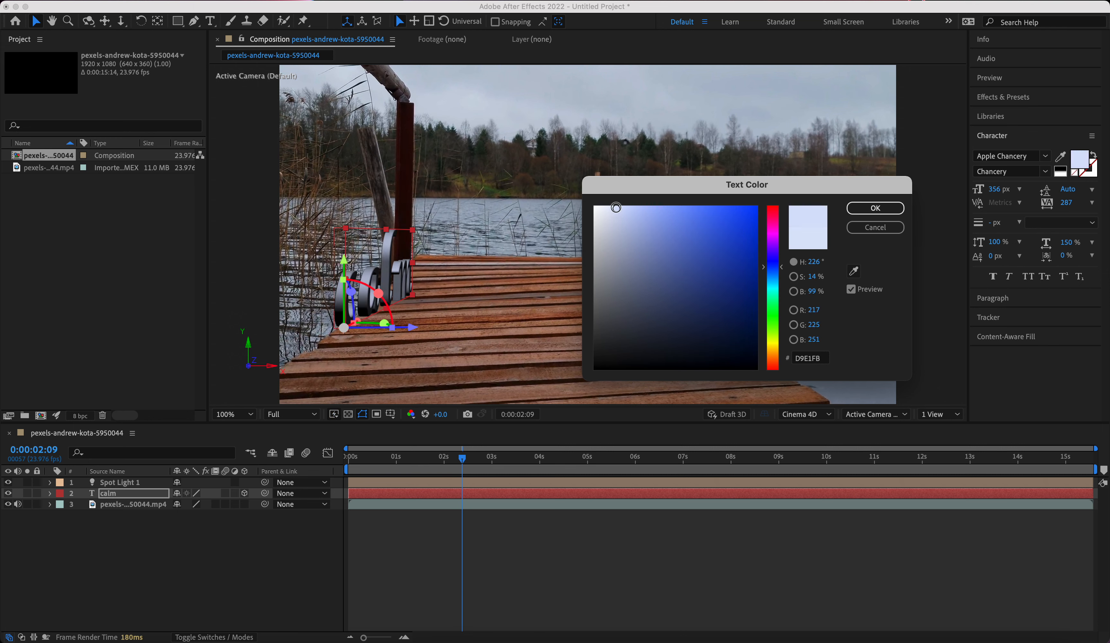
left_click_drag(616, 211, 617, 228)
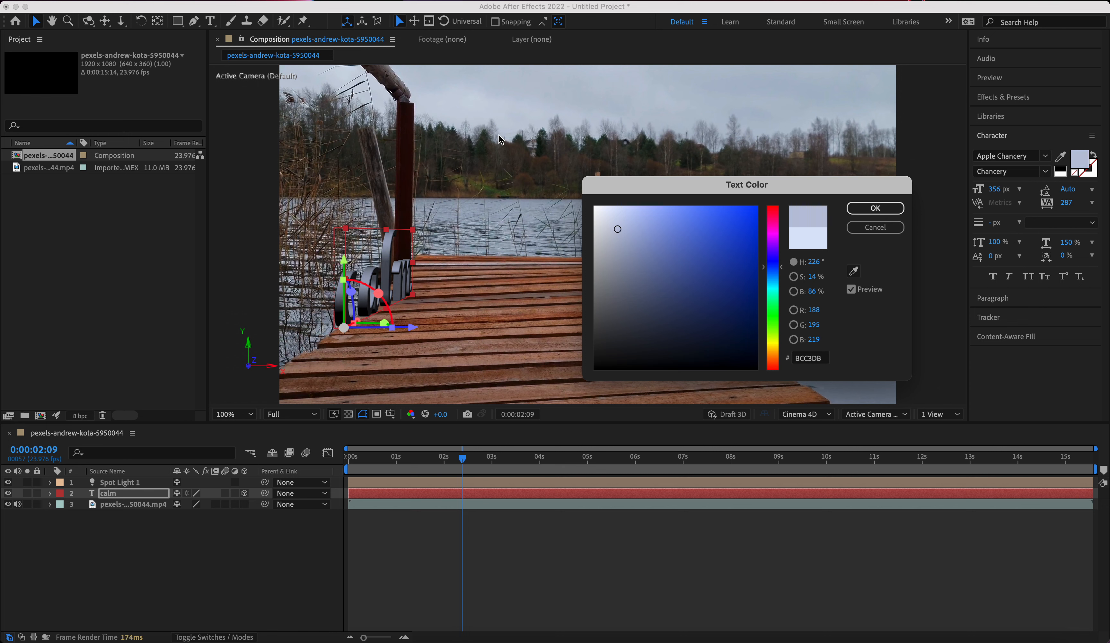
key("Return")
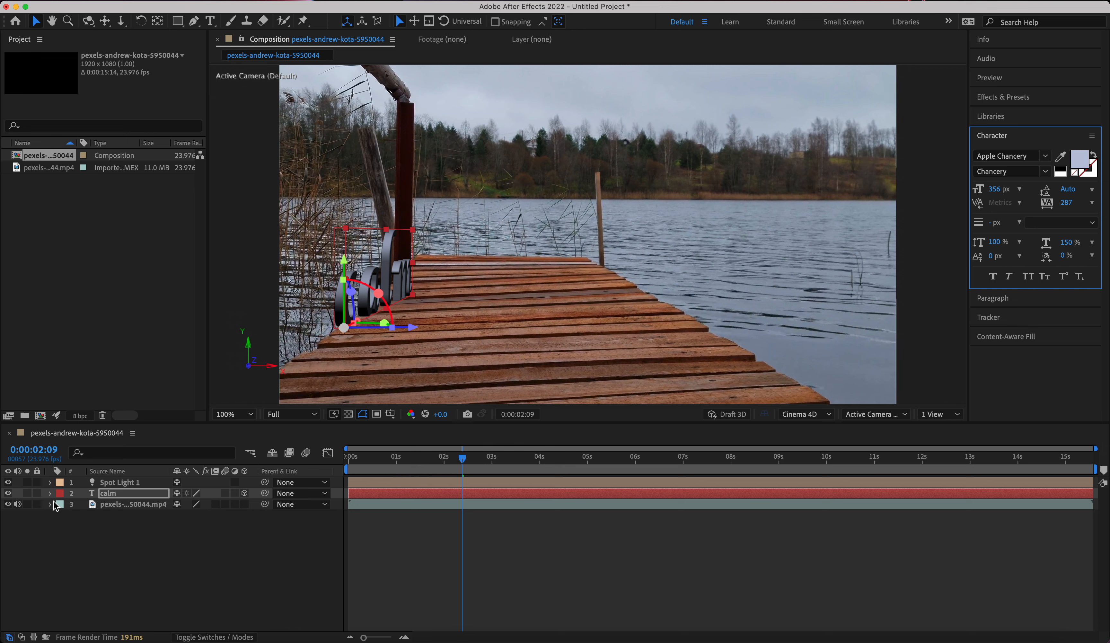
Set Spot Light 1's color to a shade sampled from the cloudy sky and brighten it to a very pale blue.
left_click(49, 483)
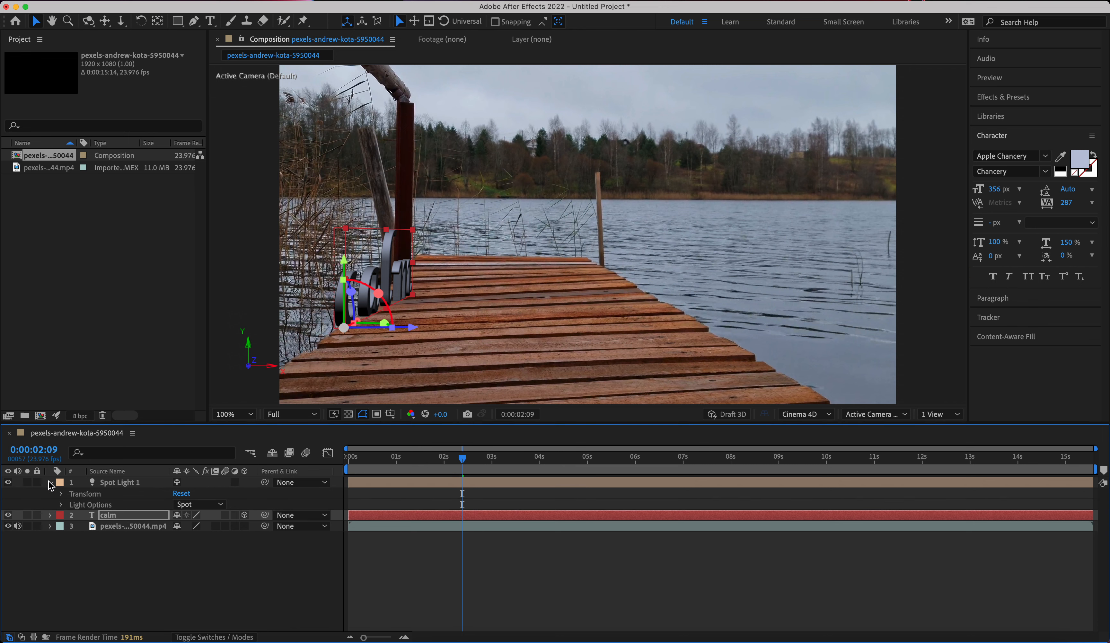
left_click(61, 505)
left_click(199, 531)
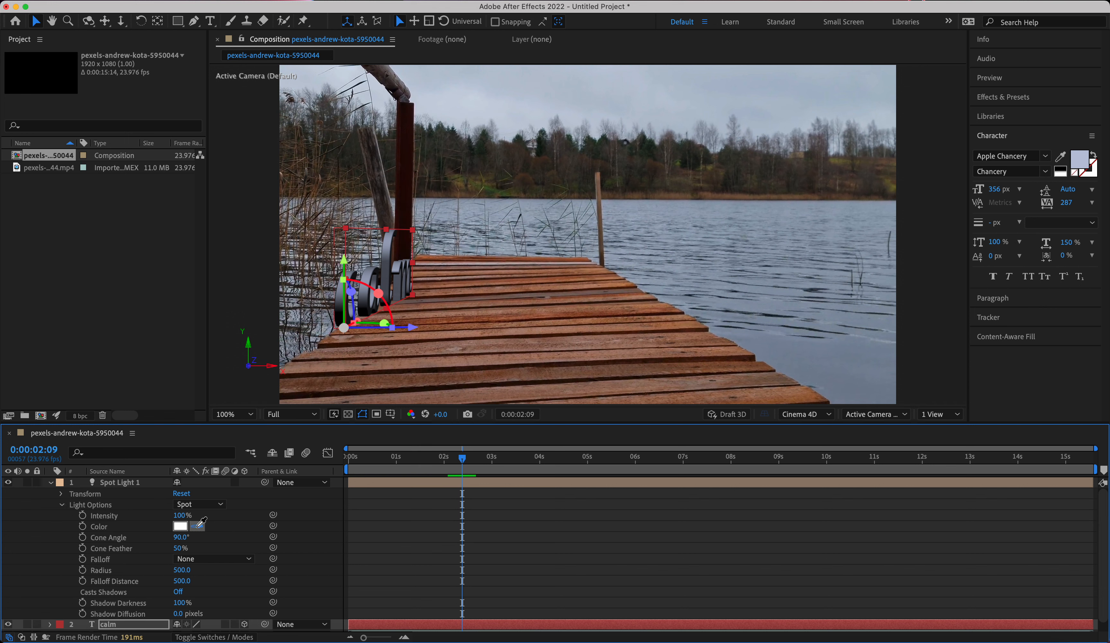
left_click(500, 79)
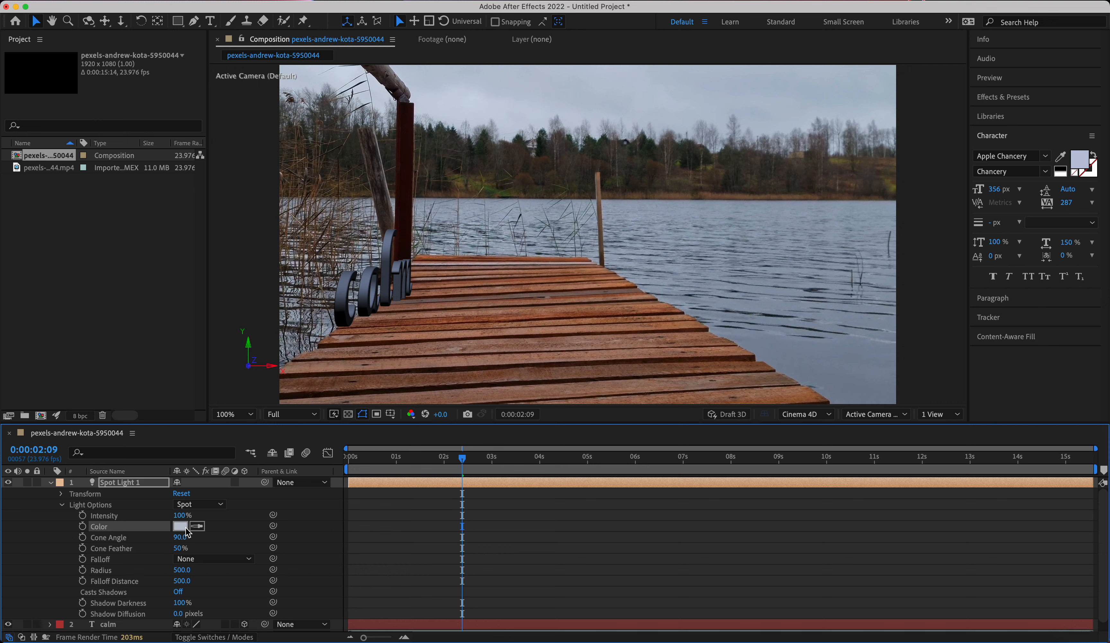
left_click(180, 526)
left_click_drag(610, 215, 611, 202)
left_click(873, 209)
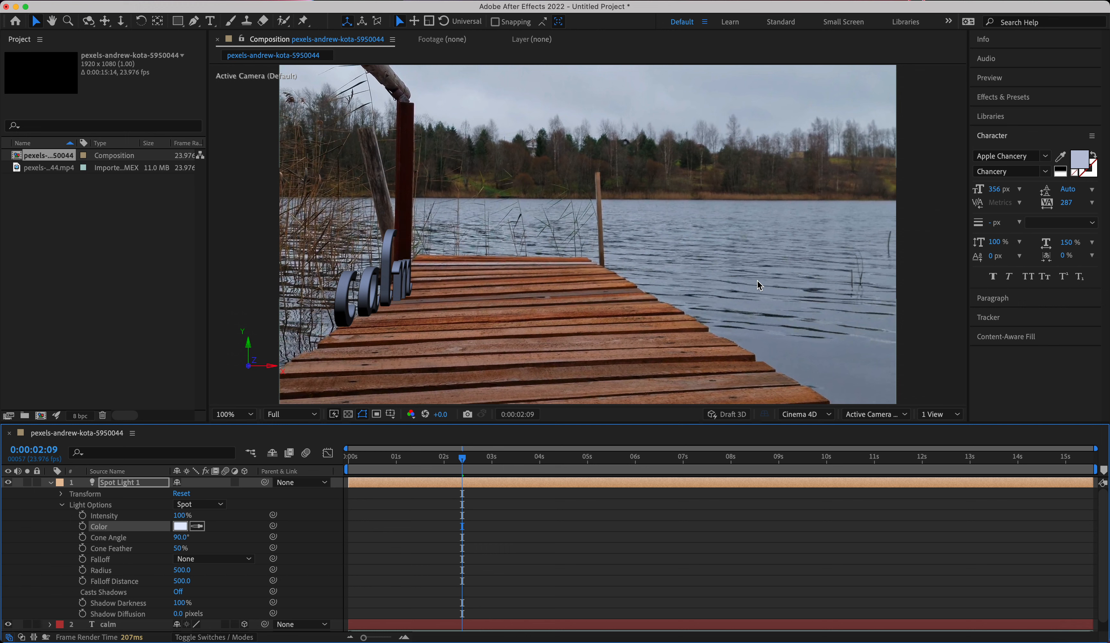
Try a brown fill color sampled from the pier's planks on the calm text layer.
left_click(51, 482)
left_click(50, 494)
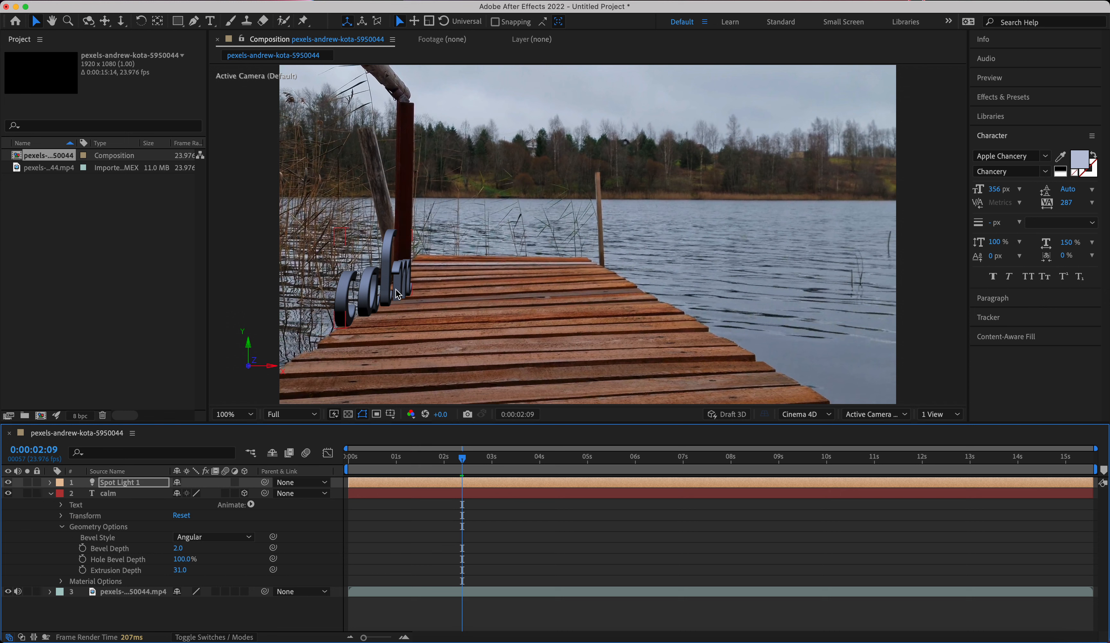
left_click(401, 298)
left_click(1060, 156)
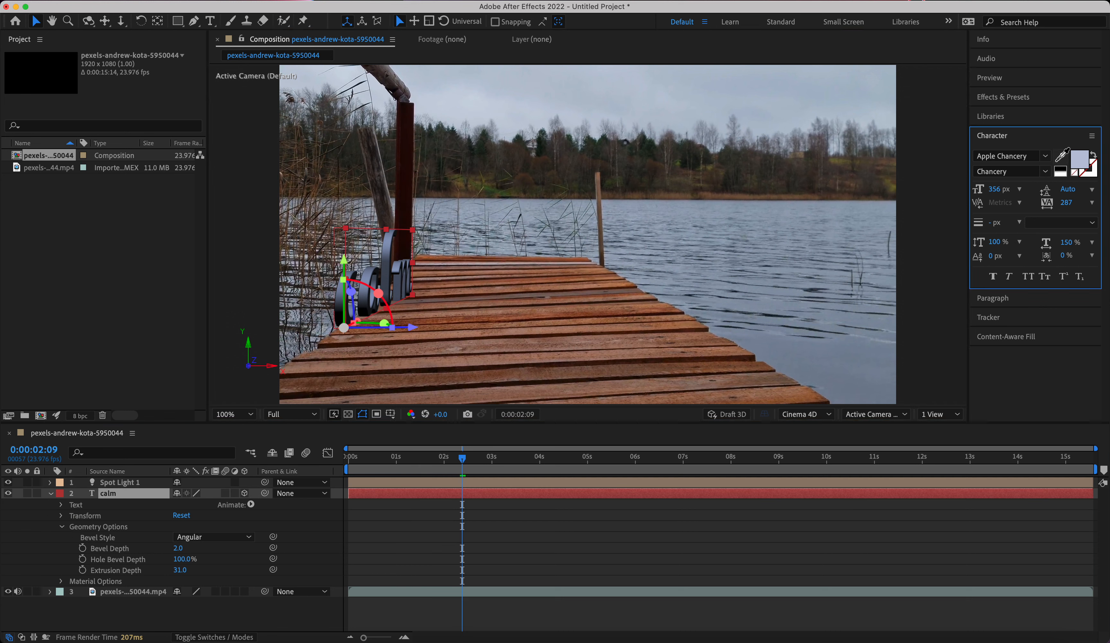
left_click(536, 331)
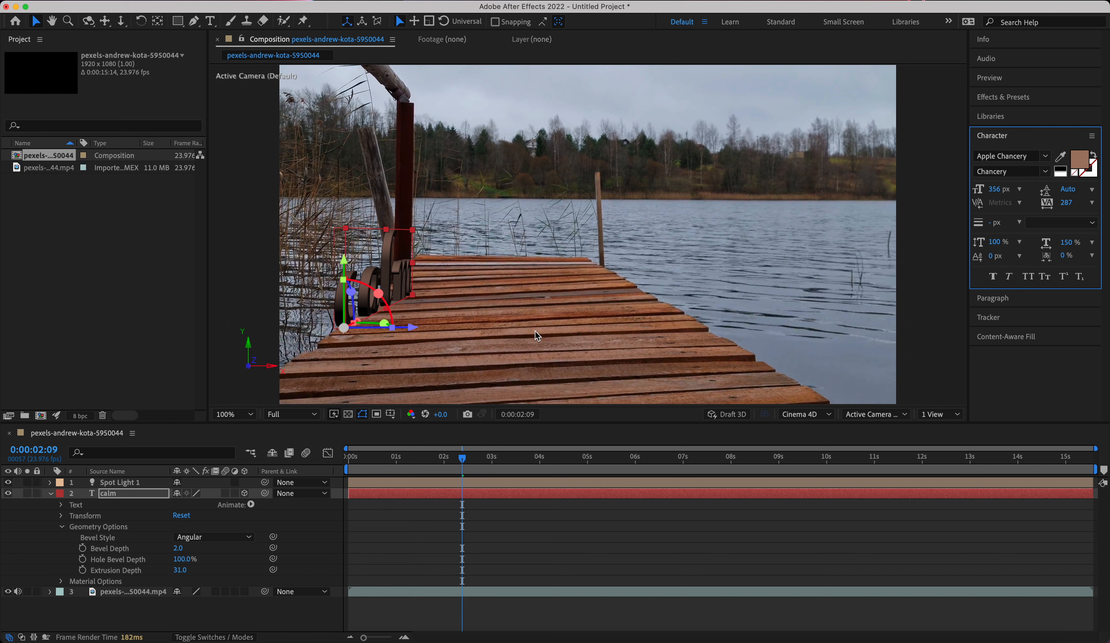
Try a gray-blue text fill sampled from the water, 9CA6B6, with the footage layer selected.
left_click(757, 306)
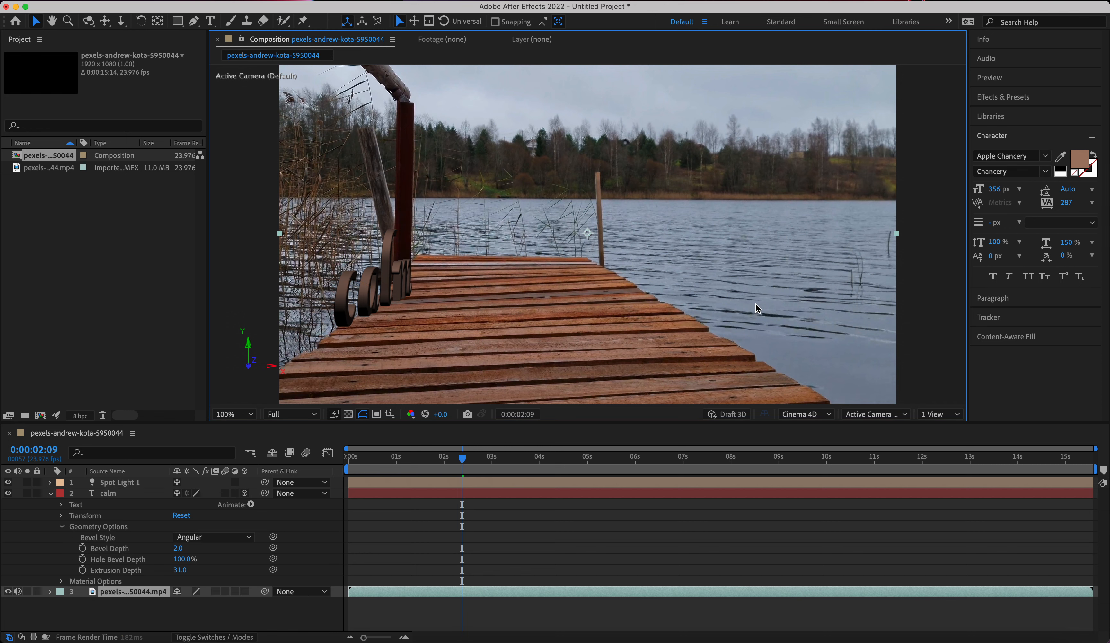
left_click(1060, 156)
left_click(815, 371)
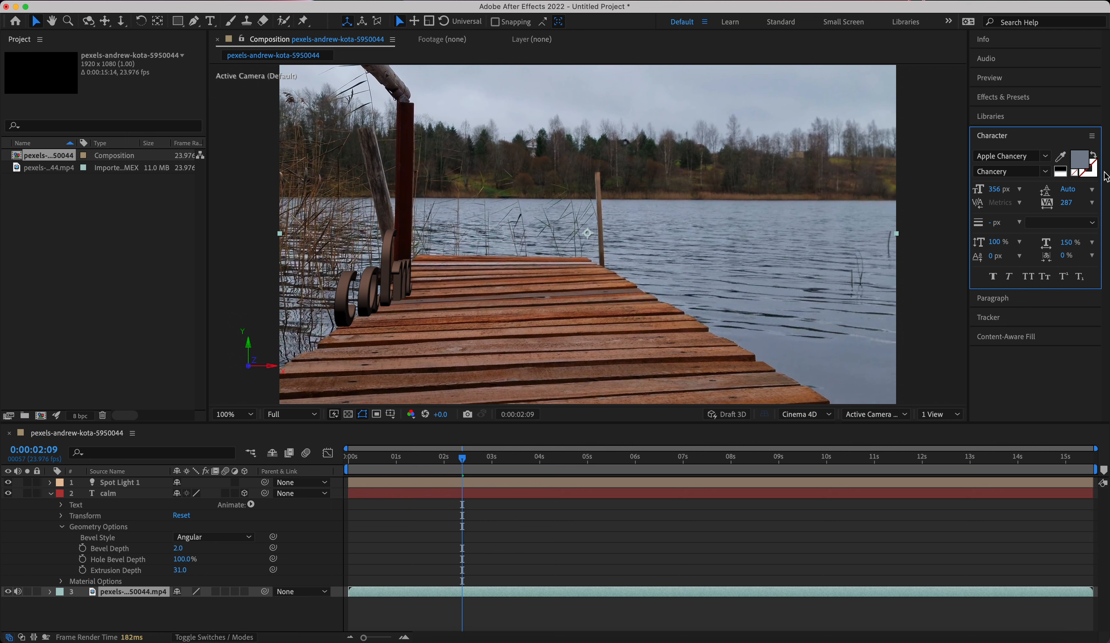
left_click(1079, 160)
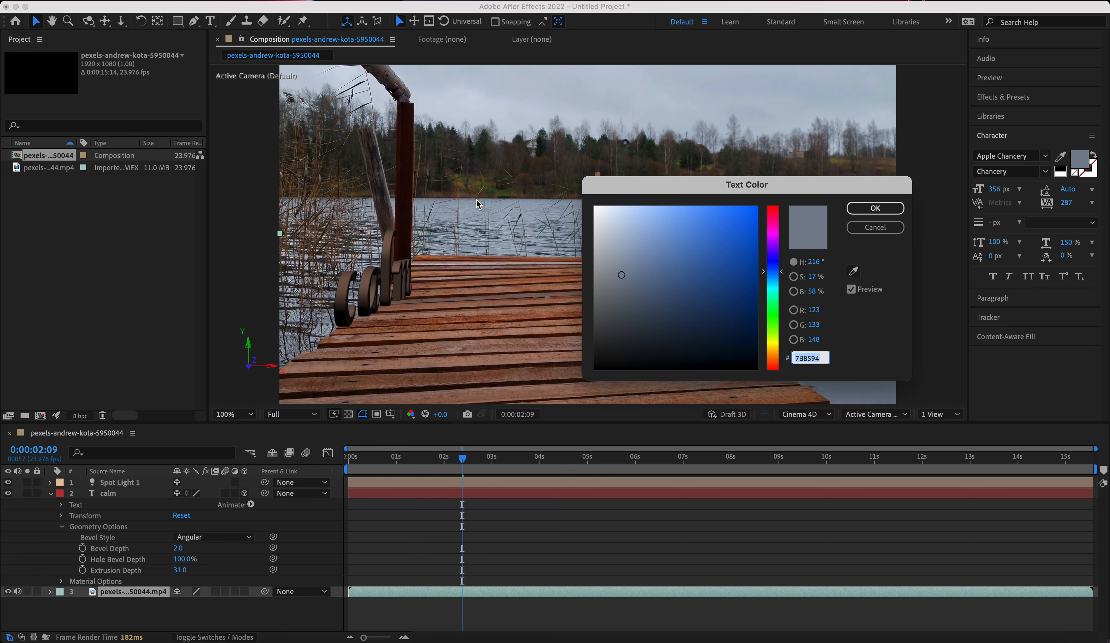
left_click(852, 278)
left_click(854, 279)
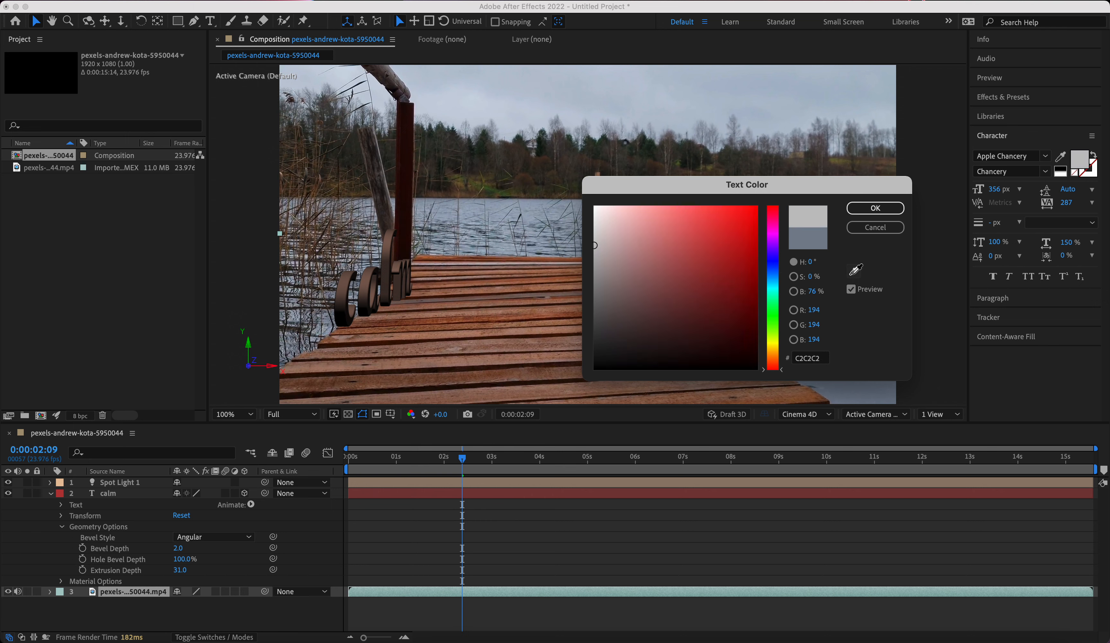
left_click(500, 213)
left_click(892, 228)
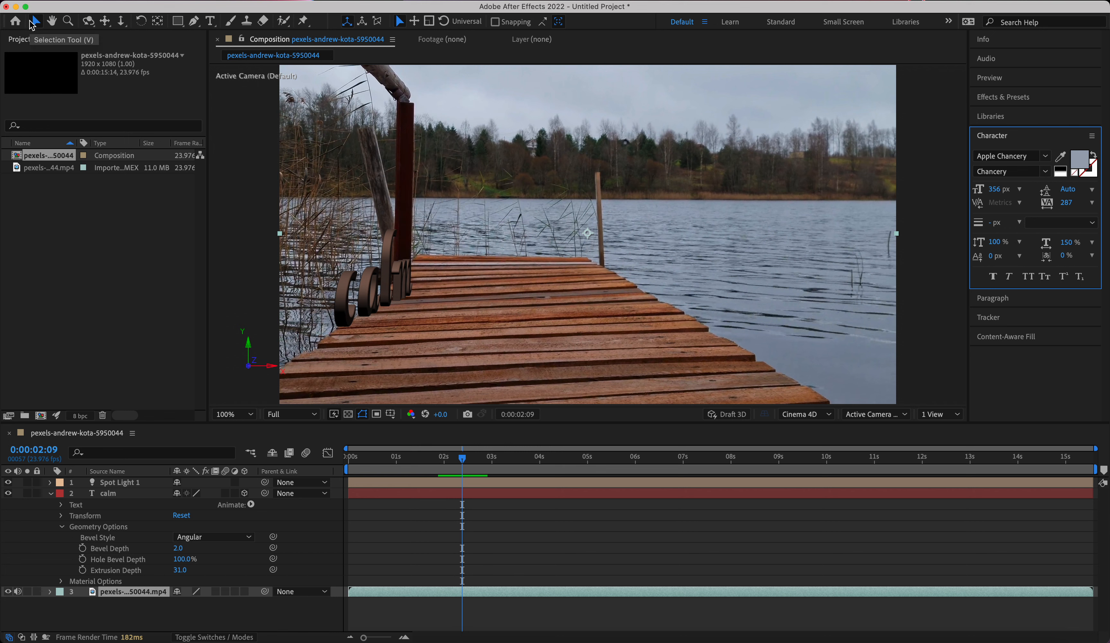
Undo the brown fill on the calm text and the latest layer selections.
key("super+z")
key("super+z")
key("super+z")
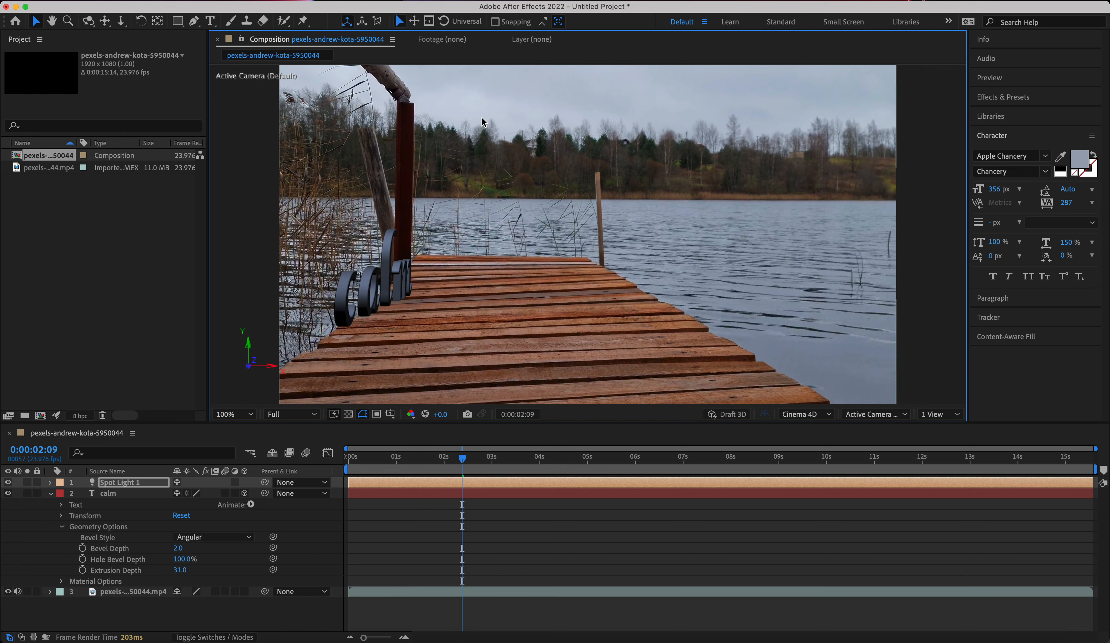
Try brightening the 9CA6B6 text color to a pale blue with the spot light layer selected.
left_click(1079, 160)
left_click(621, 200)
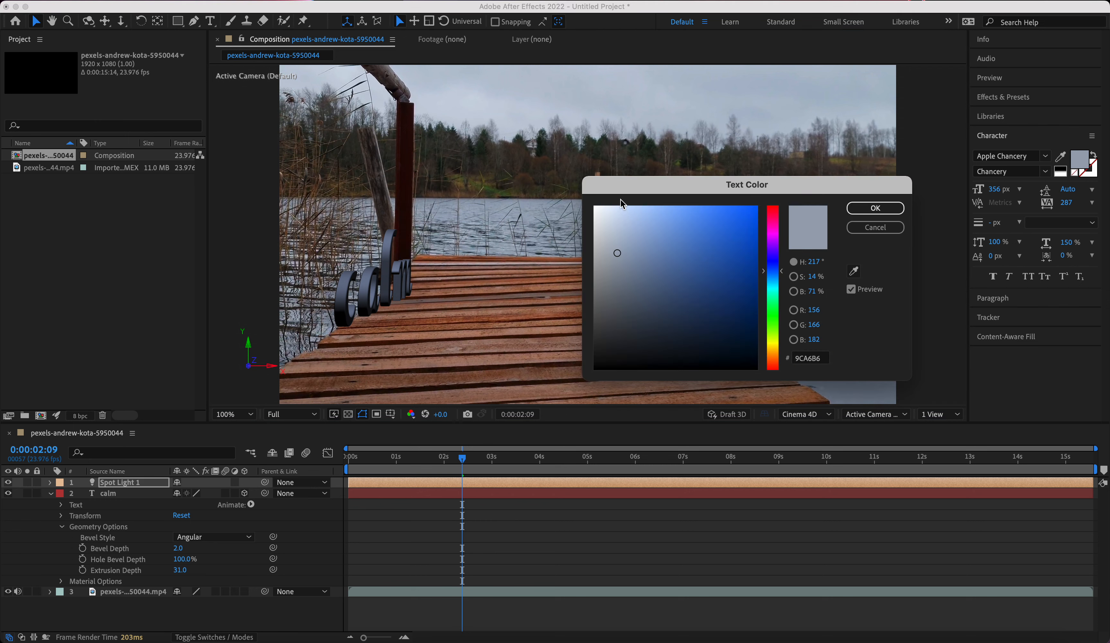
left_click(619, 207)
left_click(873, 208)
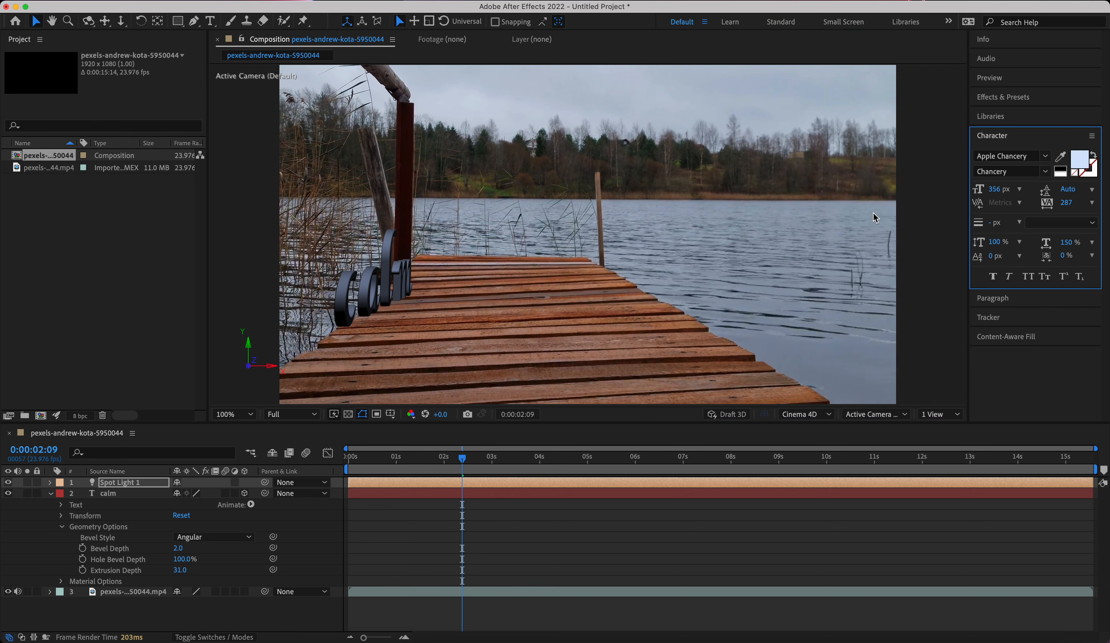
Select the calm text, brighten its BCC3DB fill to the lightest shade of the same blue, and collapse the layer's properties.
left_click(384, 282)
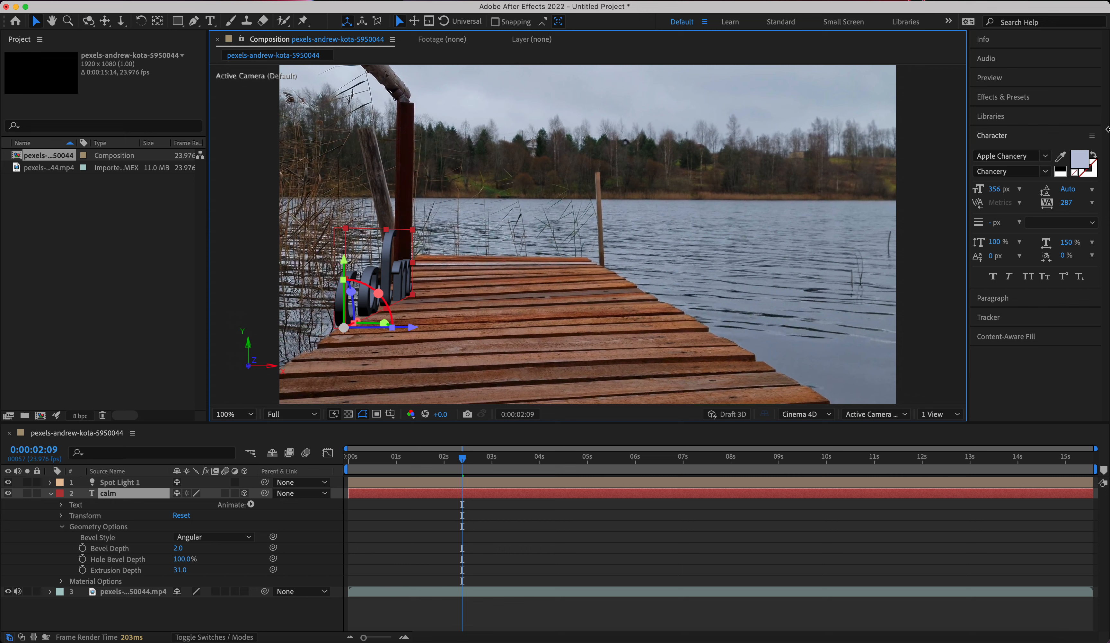
left_click(1076, 163)
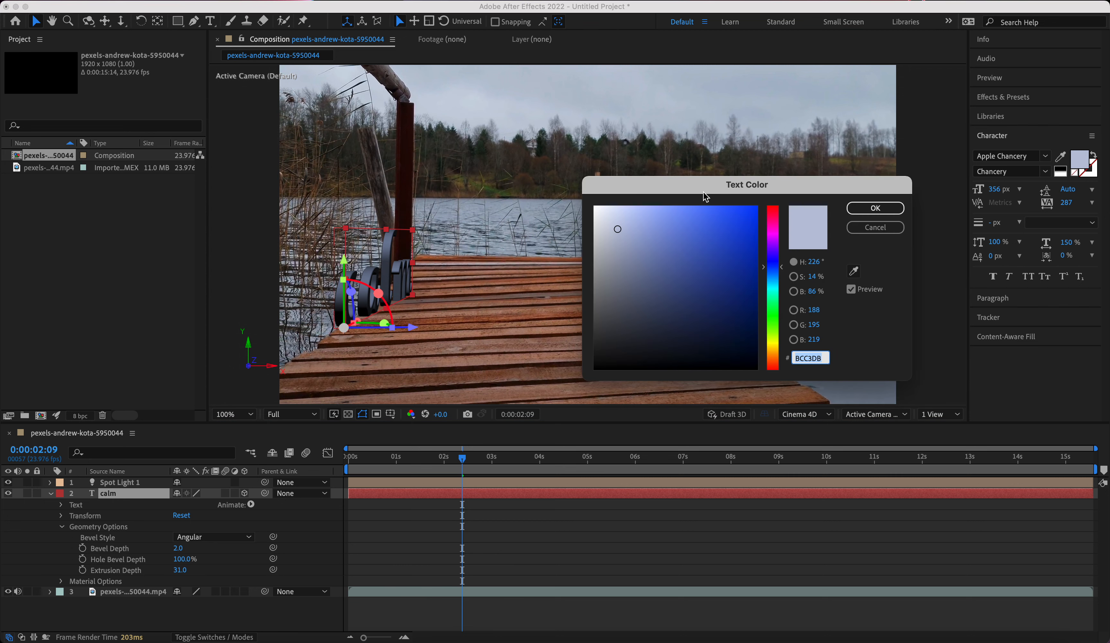
left_click(617, 207)
left_click(874, 208)
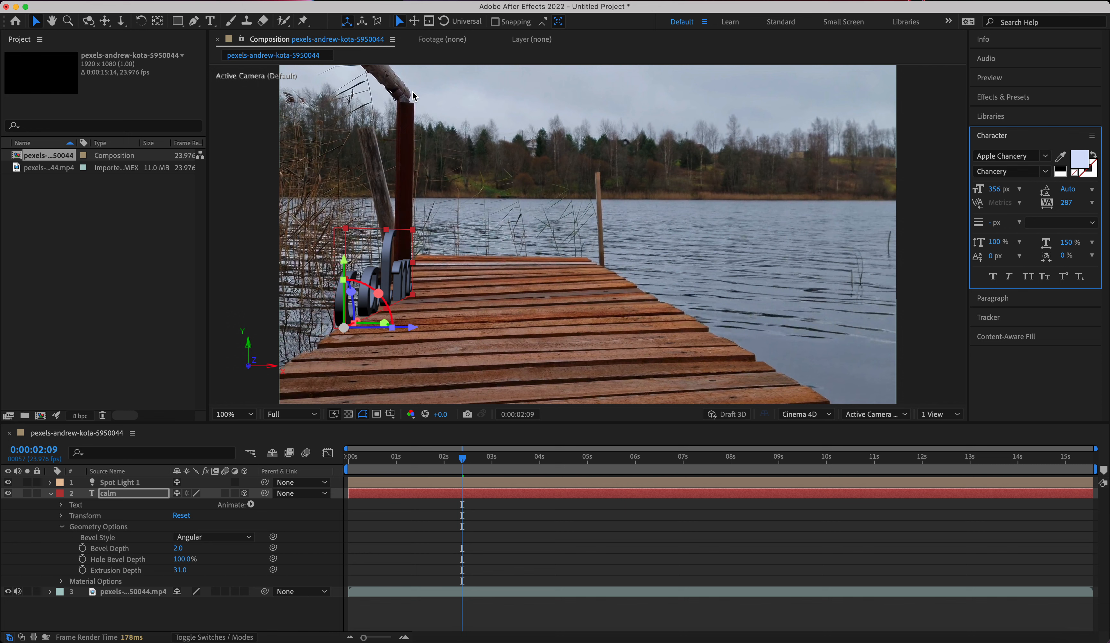
left_click(51, 493)
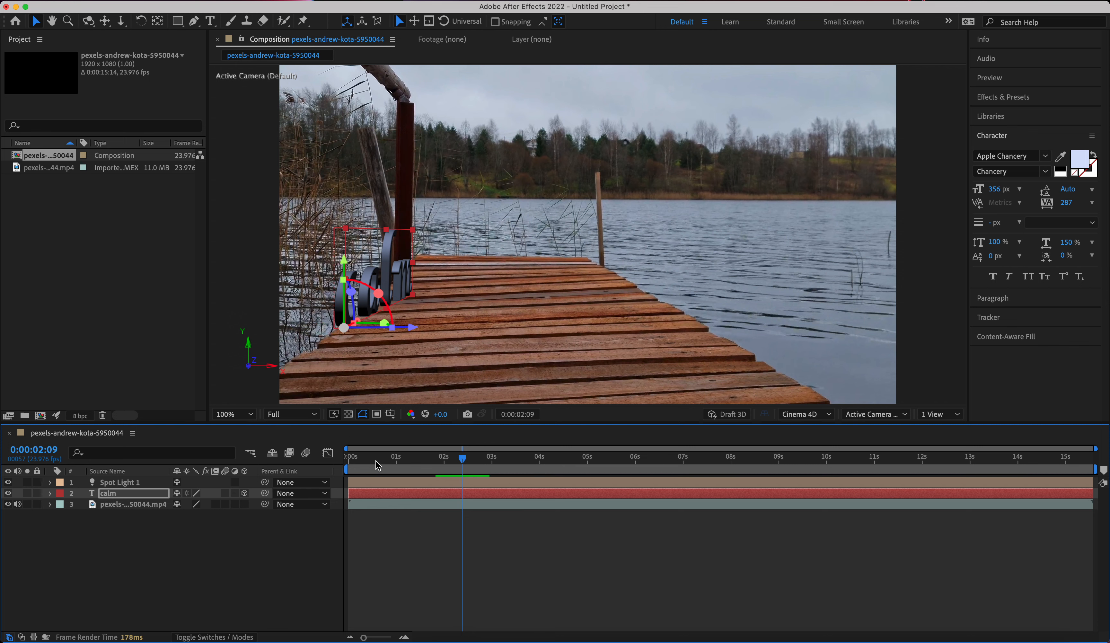
At 0:00:00:00, move the calm text to about 27.7, 1002.5 on the pier's near left edge and add a Position keyframe.
left_click_drag(463, 461, 349, 459)
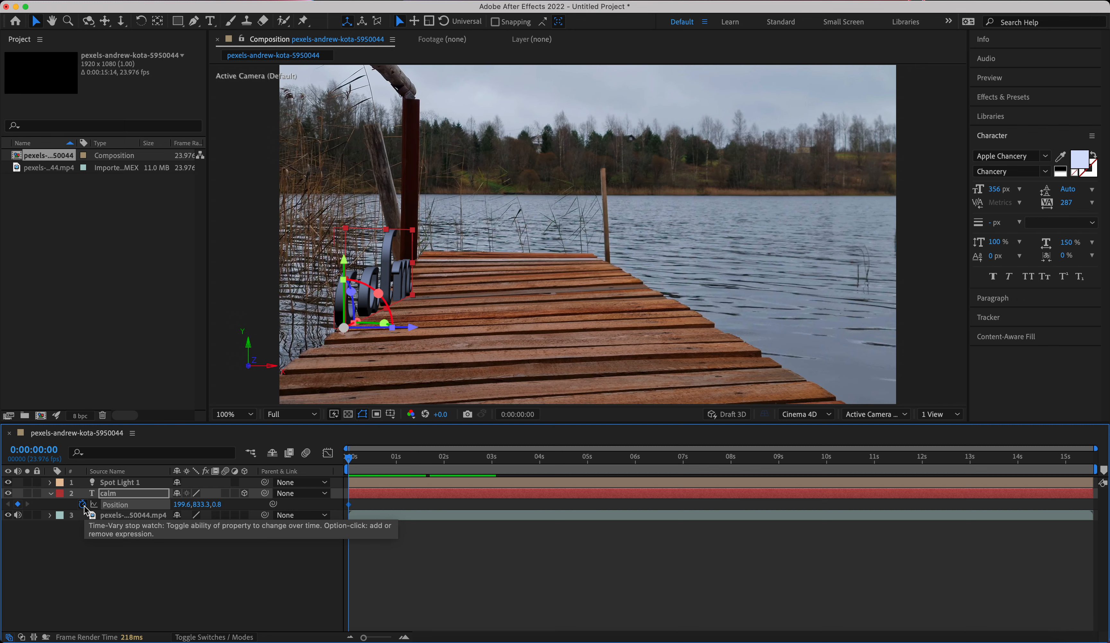
key("p")
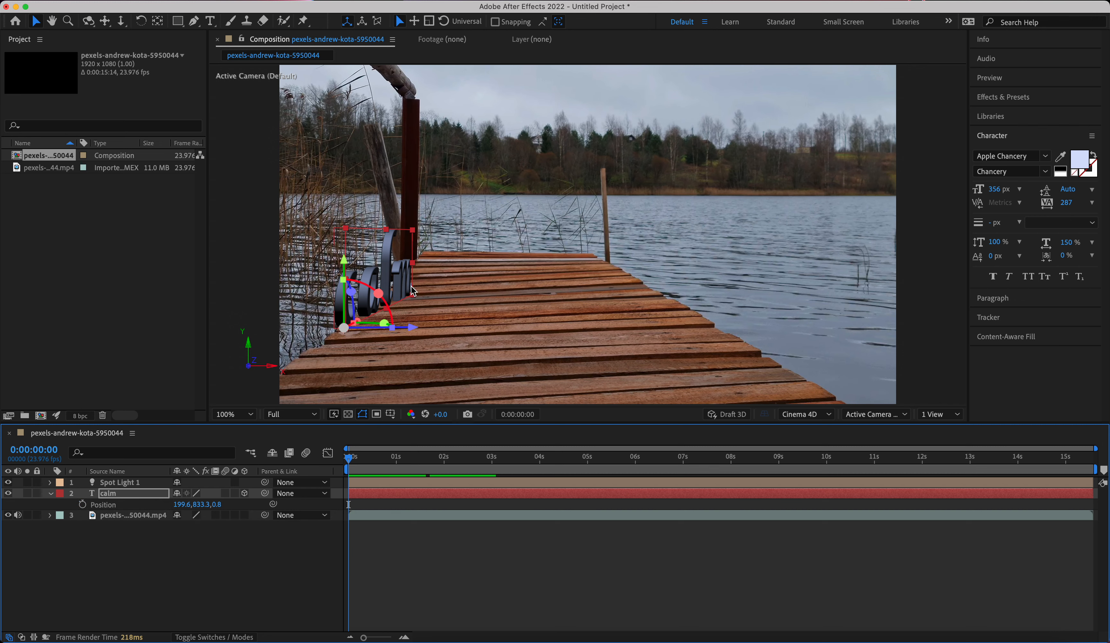
left_click(392, 283)
left_click_drag(393, 283, 350, 324)
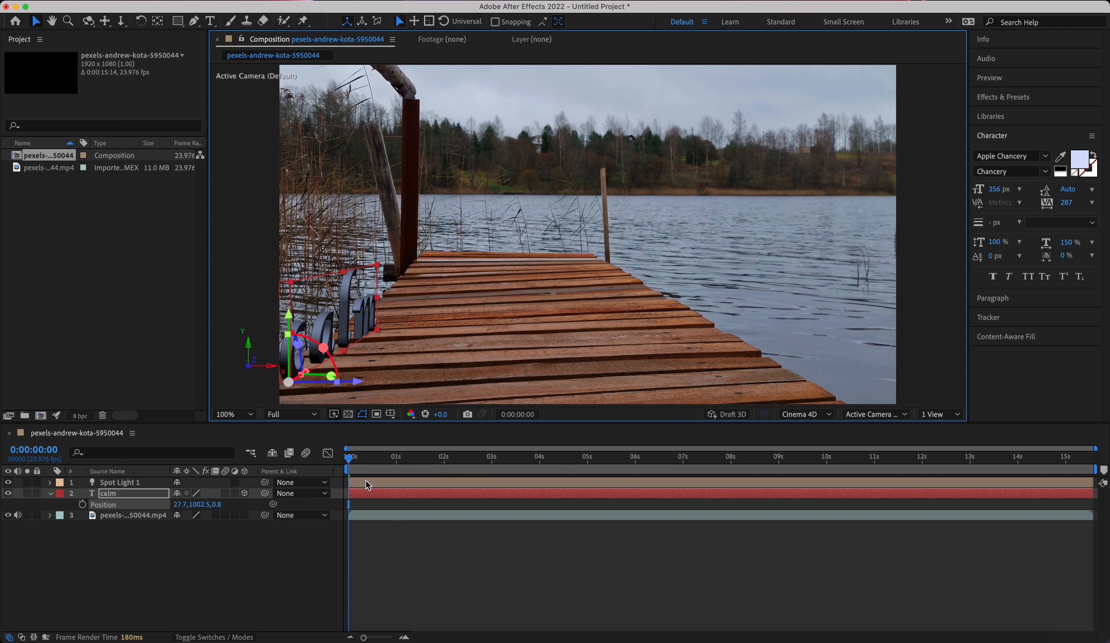
left_click(81, 505)
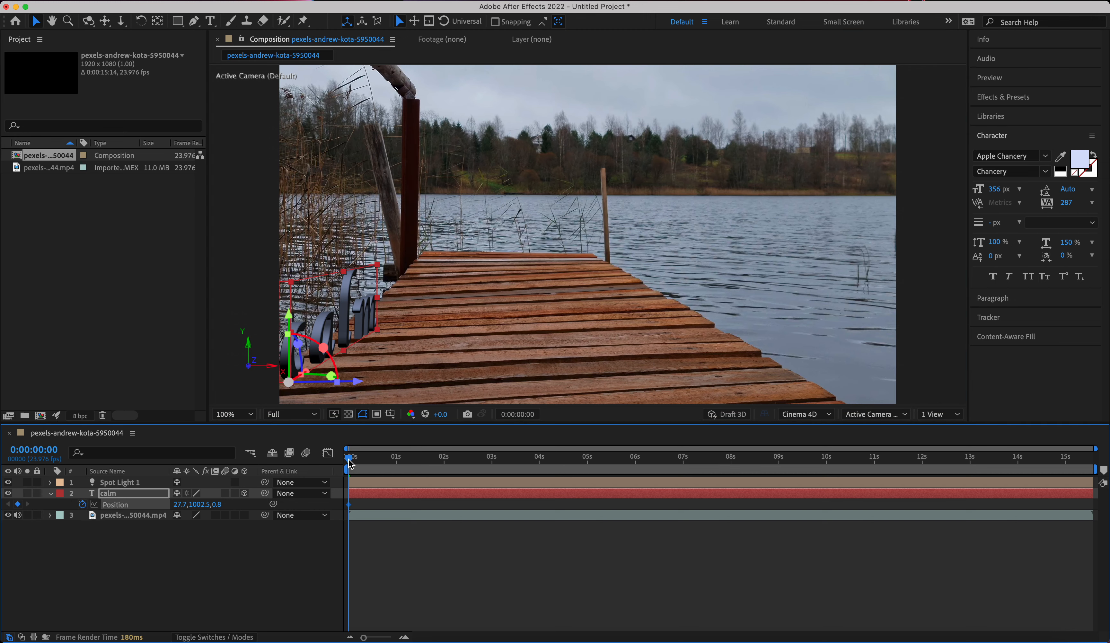
At 0:00:06:00, move the calm text up the pier to about 282.4, 785.3 to create a second Position keyframe.
left_click_drag(350, 459, 1094, 459)
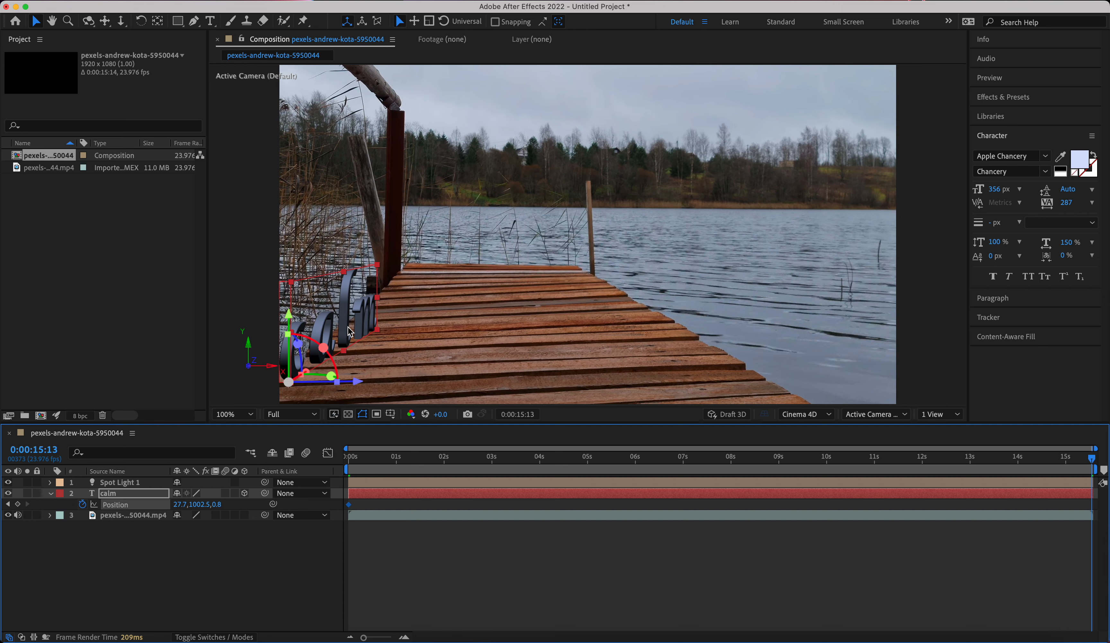
left_click_drag(1093, 461, 638, 464)
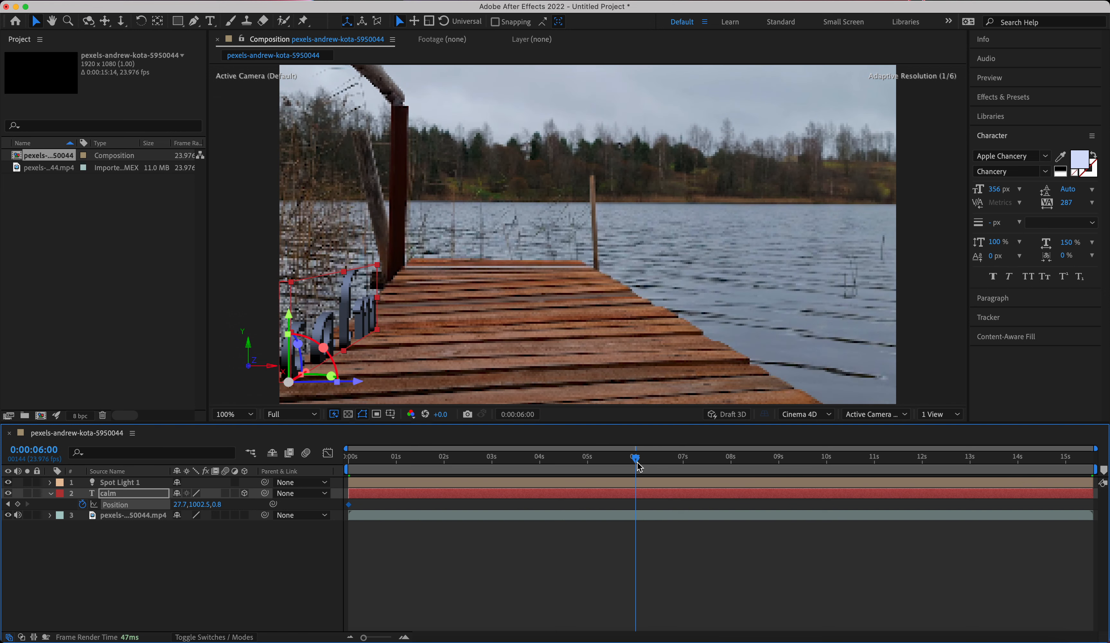
left_click_drag(362, 311, 412, 277)
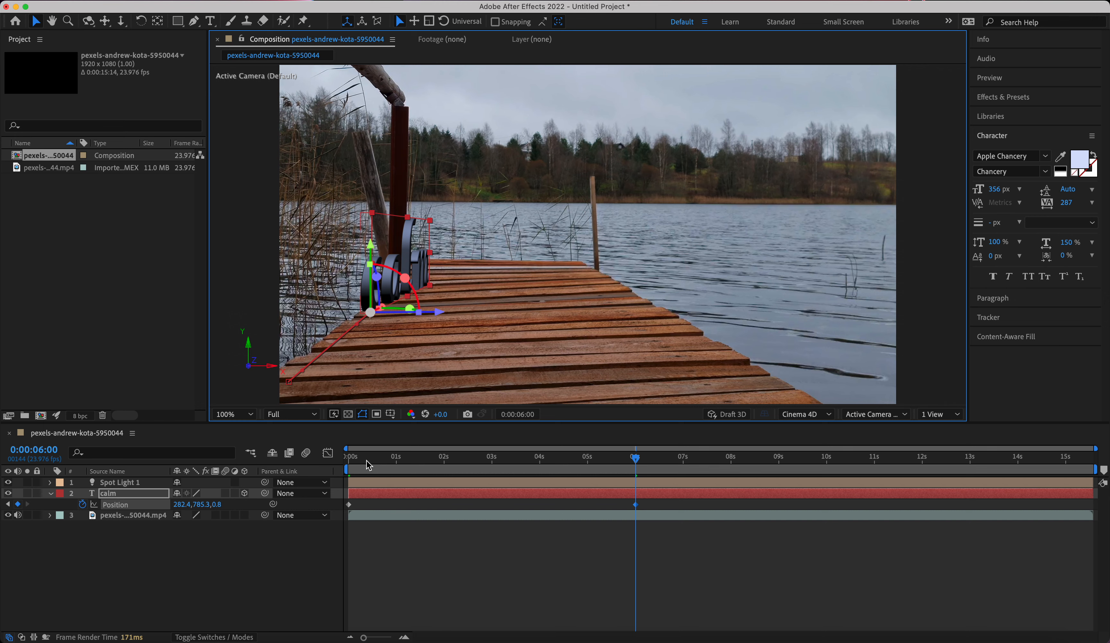
left_click(646, 504)
Lower the composition's preview resolution to Third and play the calm text's movement from near the start until 0:00:03:13.
left_click_drag(636, 459, 175, 445)
key("space")
key("space")
left_click(283, 417)
left_click(282, 471)
key("space")
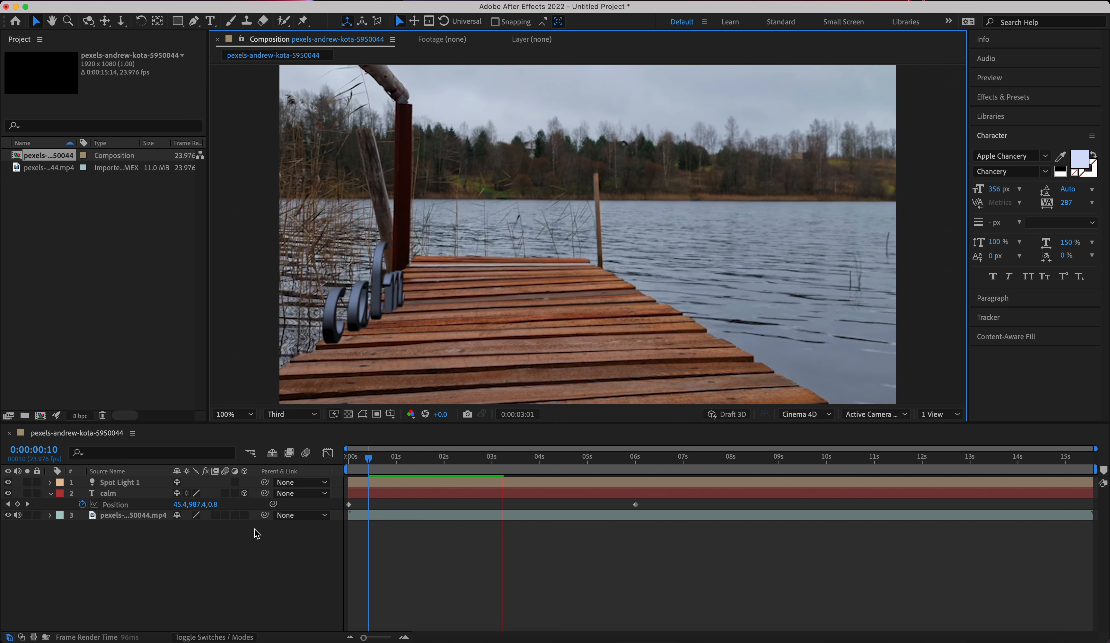
key("space")
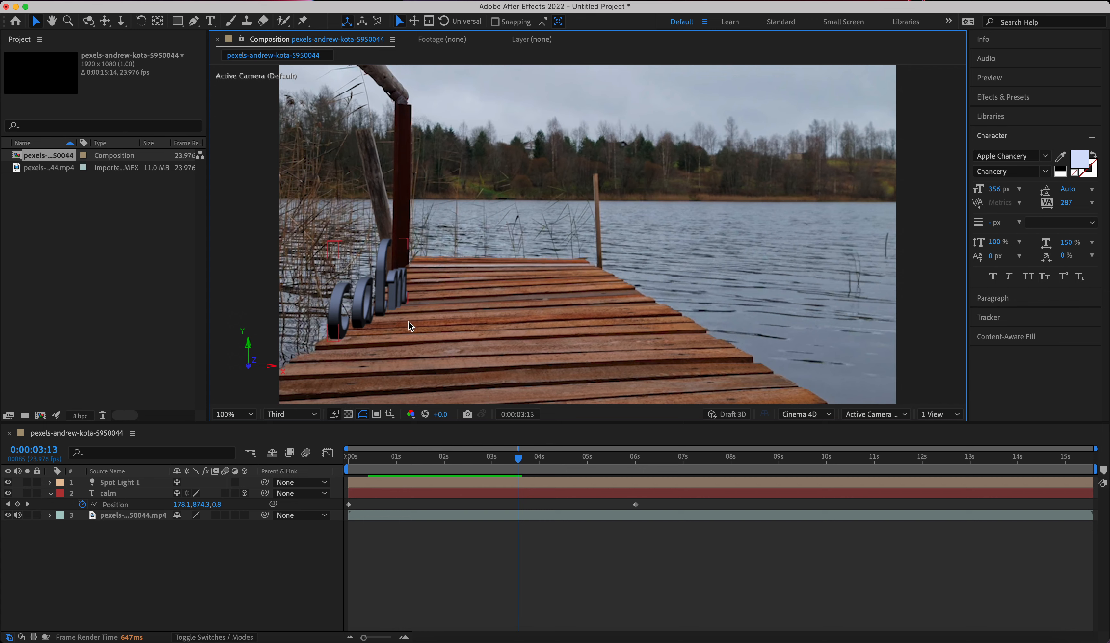
Show the layers' Opacity properties and play the calm text's movement from 0:00:00:00 at Full preview resolution.
left_click_drag(518, 461, 291, 459)
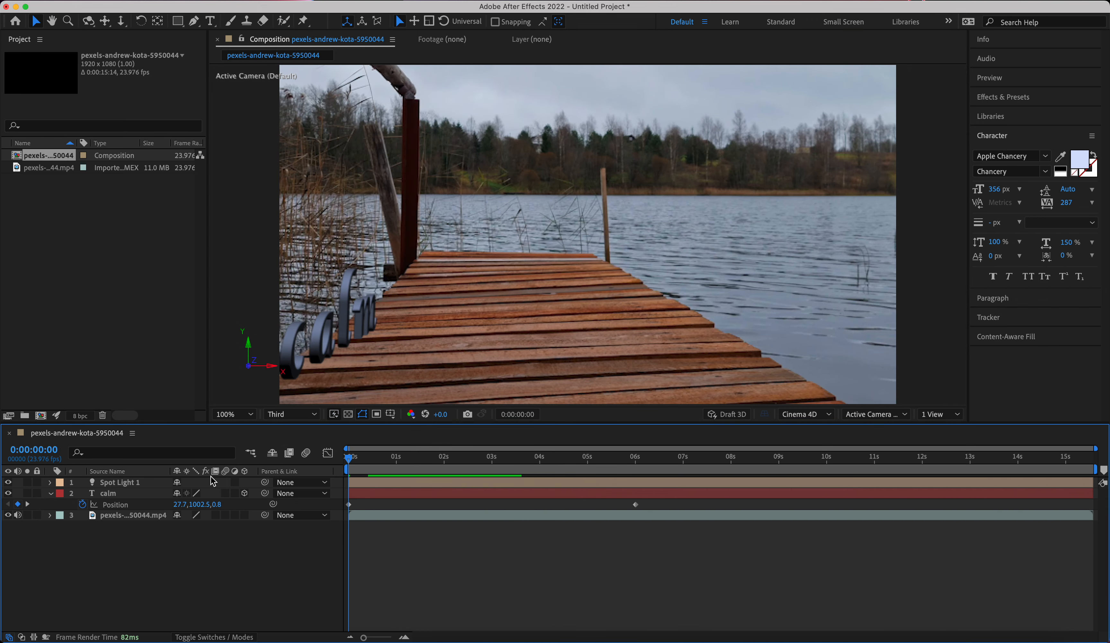
key("t")
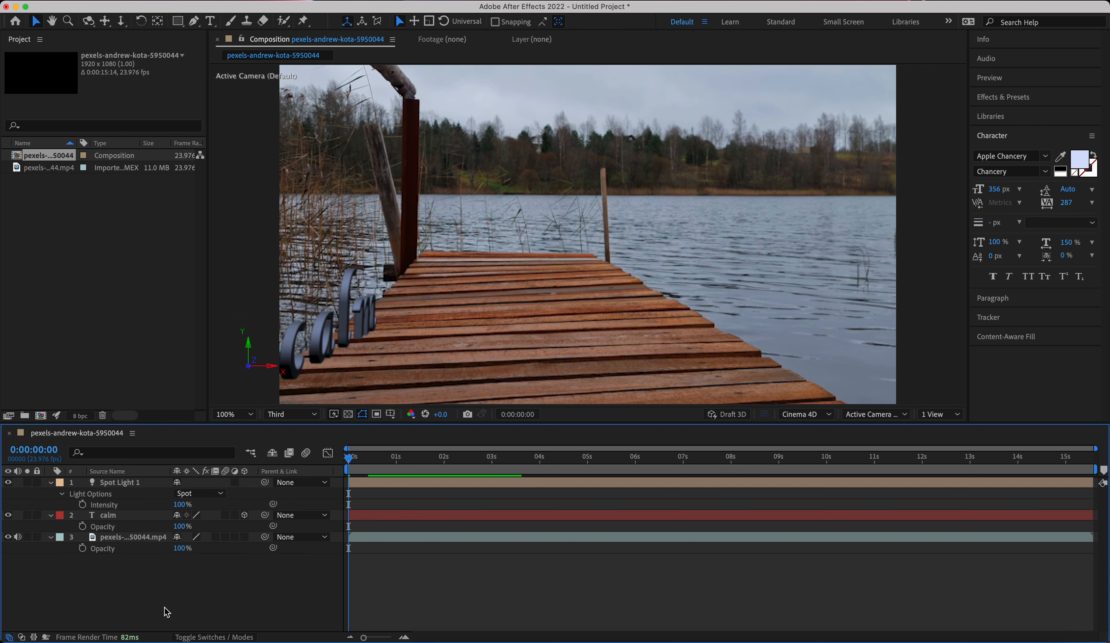
key("space")
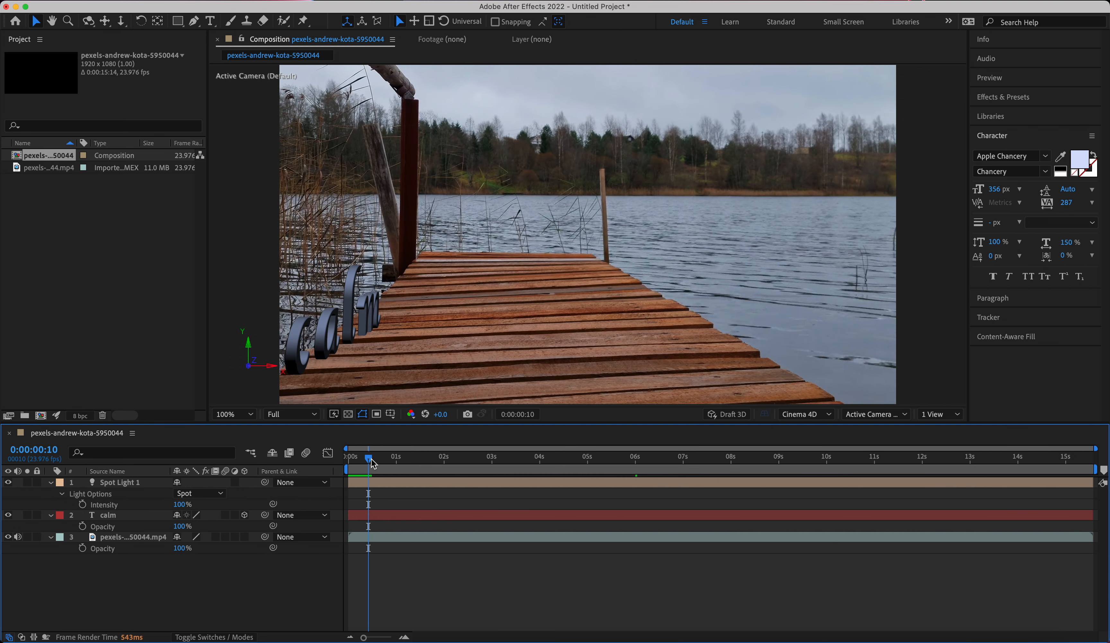
key("space")
left_click(128, 532)
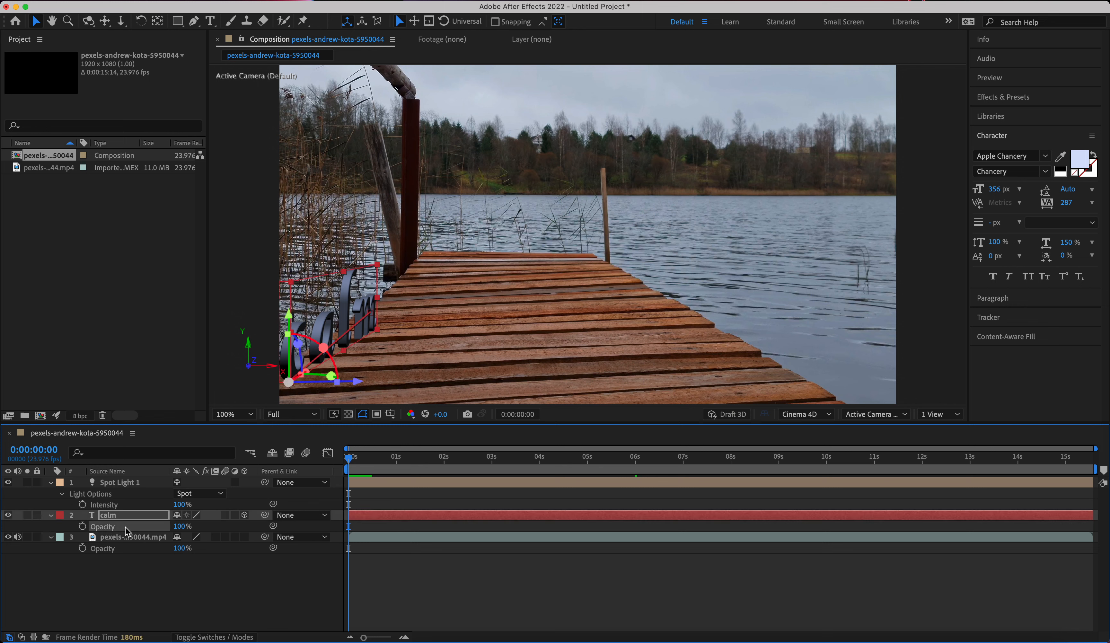
Keyframe the calm text's Scale at 100% at 0:00:00:00 and at 75% at 0:00:06:00.
left_click(52, 517)
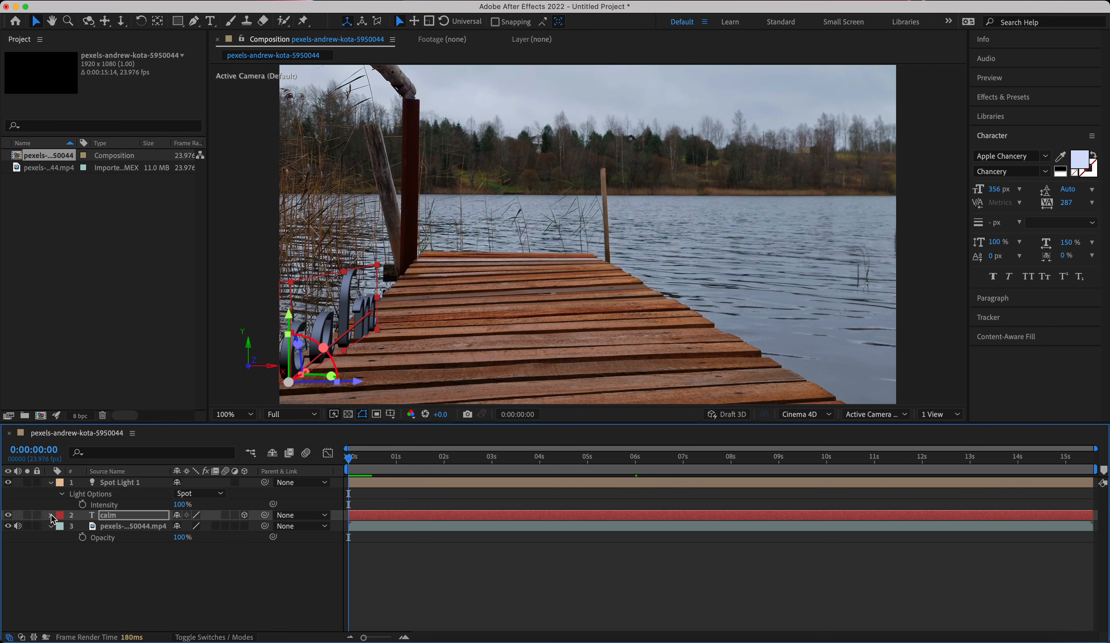
left_click(52, 516)
left_click(103, 521)
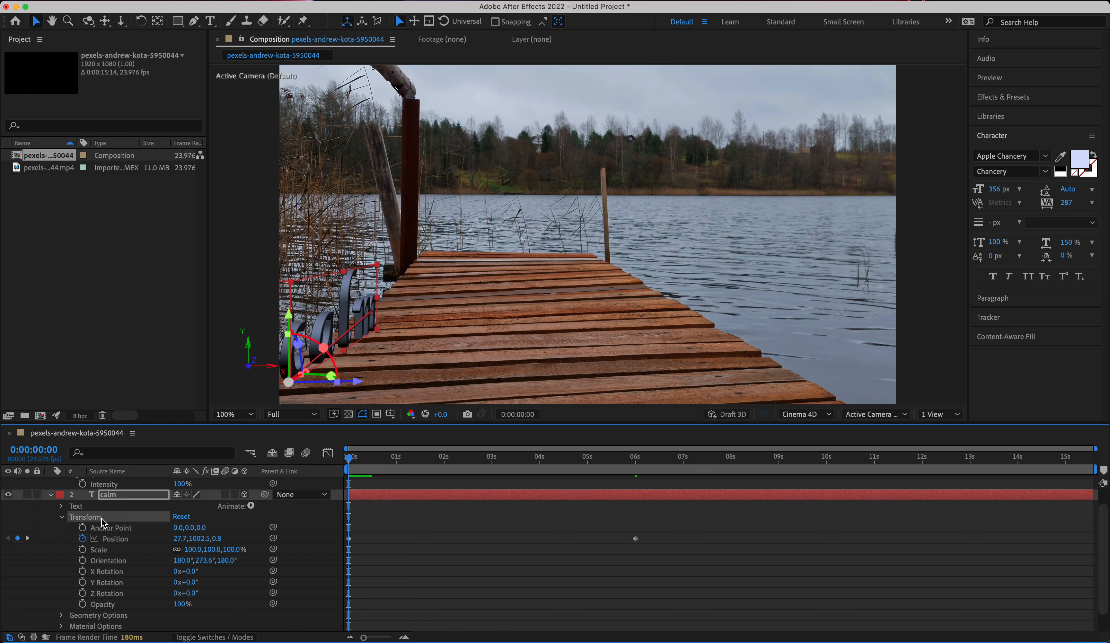
left_click(118, 549)
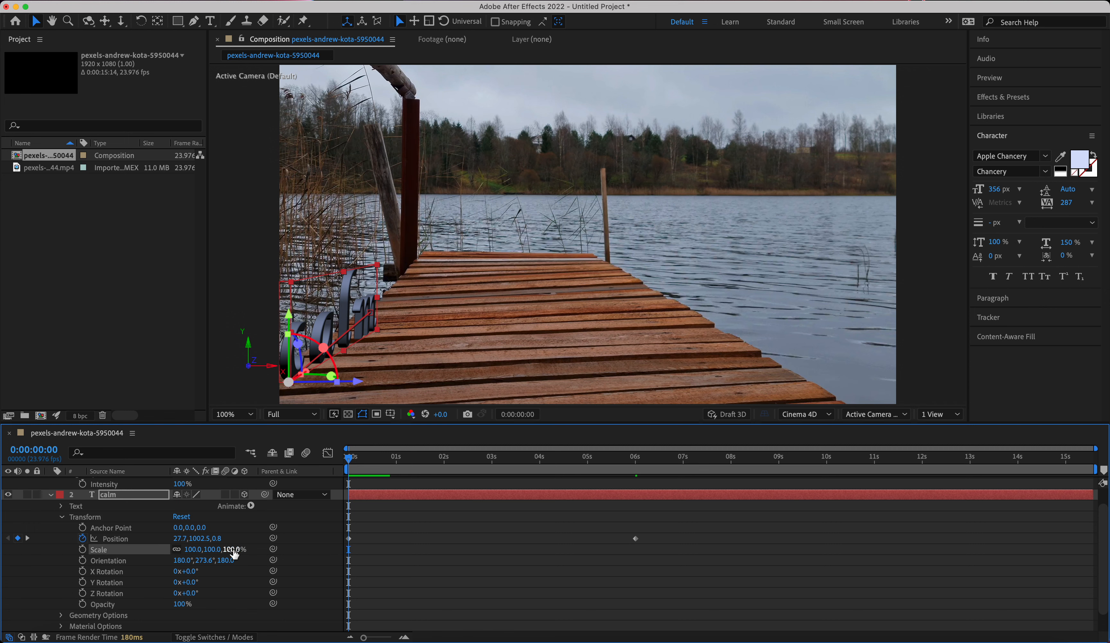
left_click(83, 549)
left_click_drag(351, 463, 639, 462)
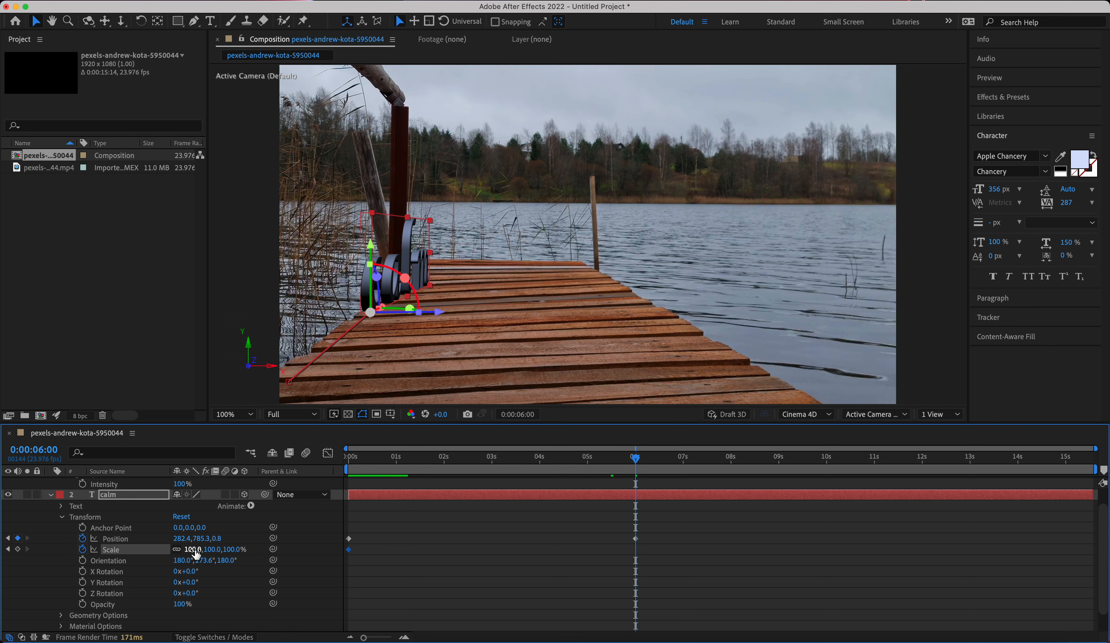
left_click_drag(194, 550, 182, 551)
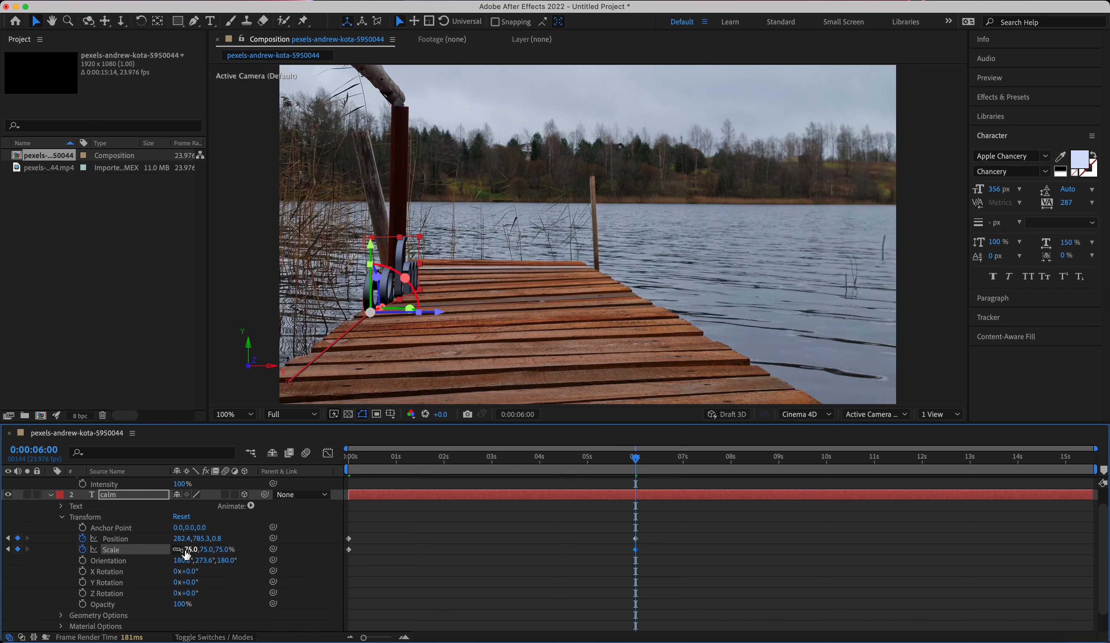
Play the composition from 0:00:00:00 to check the calm text's movement and shrinking.
left_click_drag(636, 458, 320, 474)
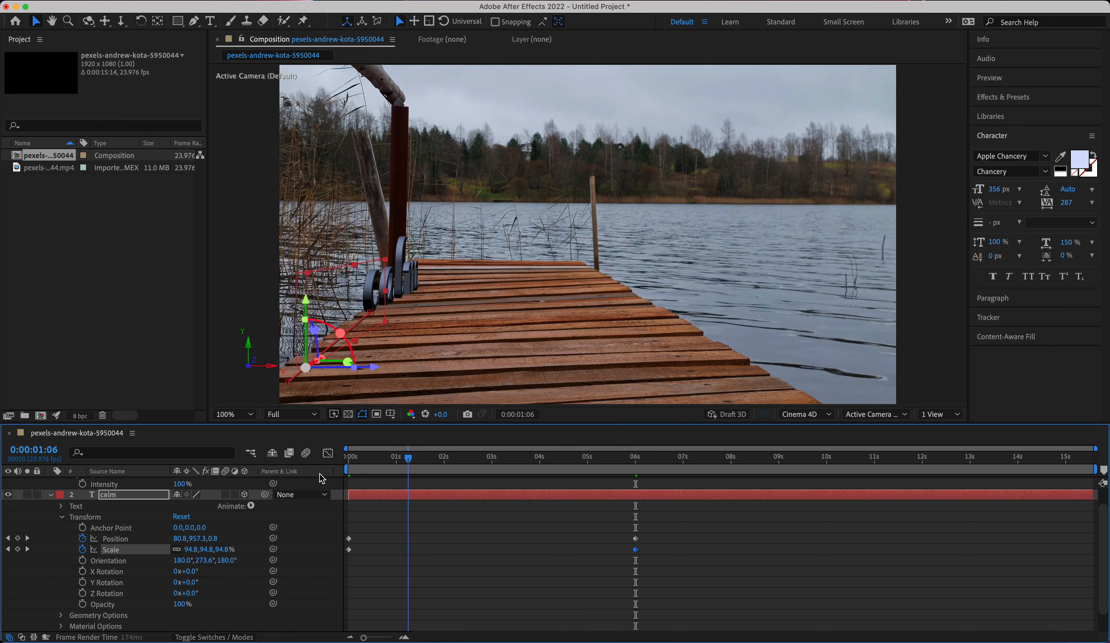
key("Home")
key("space")
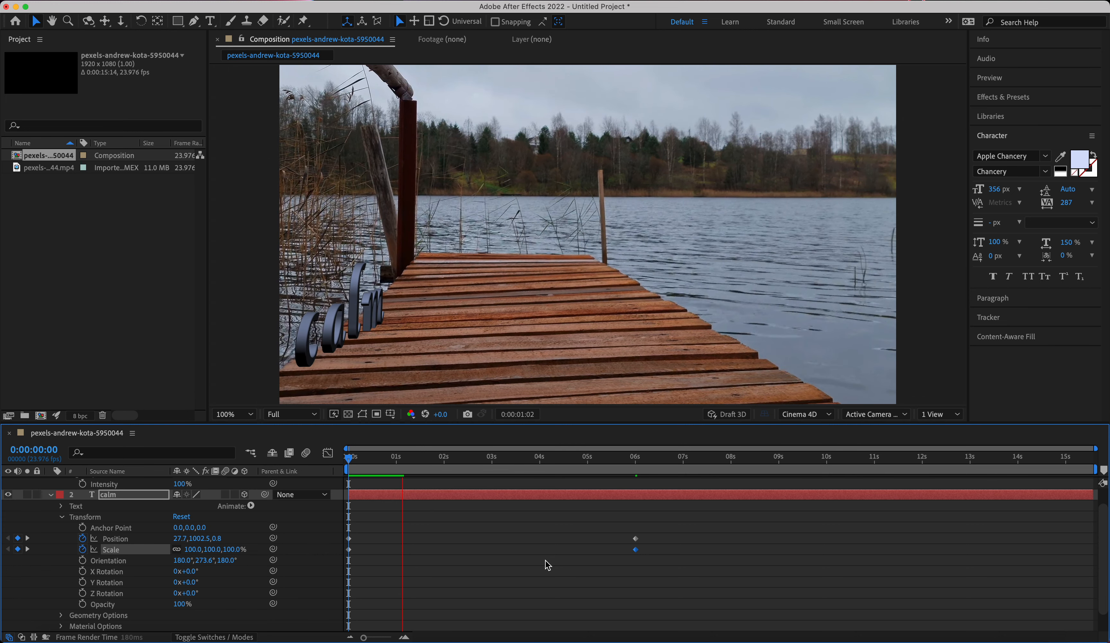
key("space")
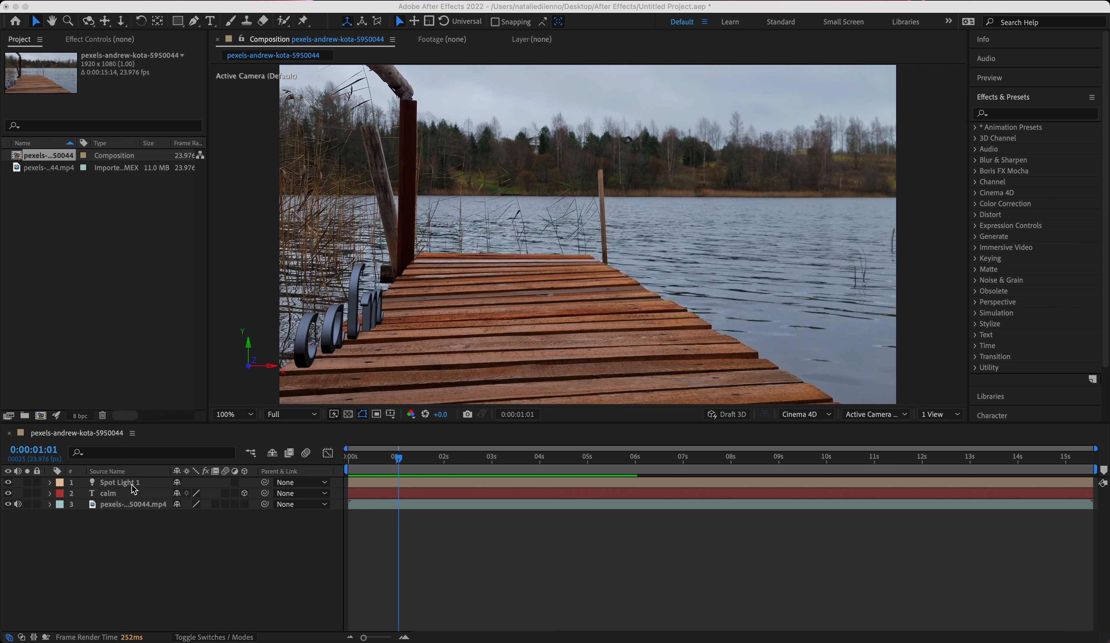
At 0:00:06:00, set the calm text's Scale to 71%, return to 0:00:00:00 and collapse the layer's properties.
left_click(51, 494)
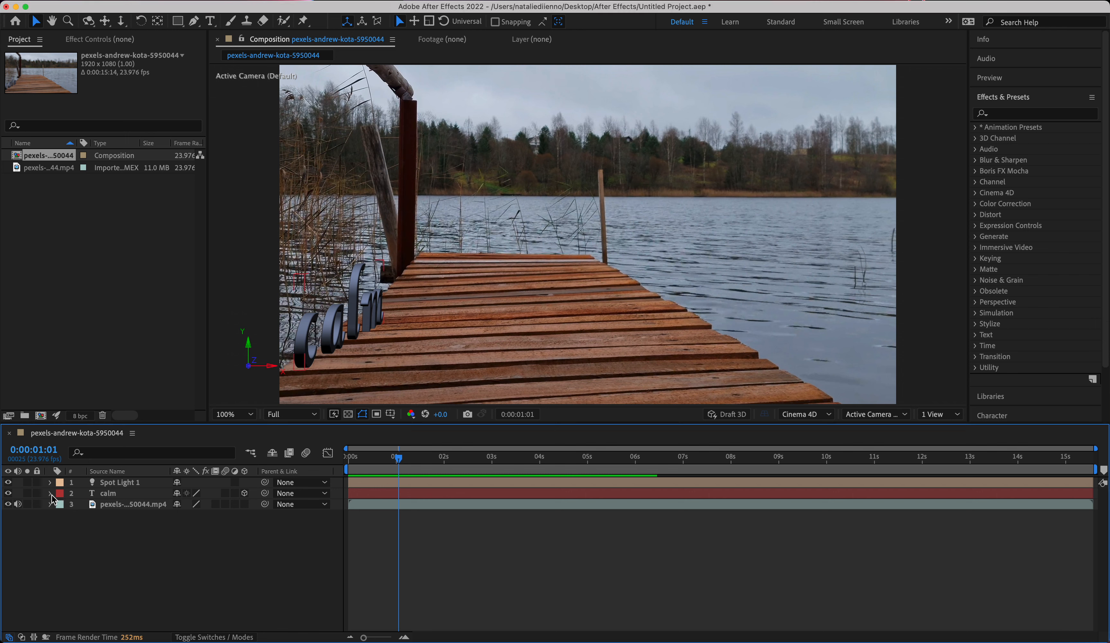
left_click(51, 494)
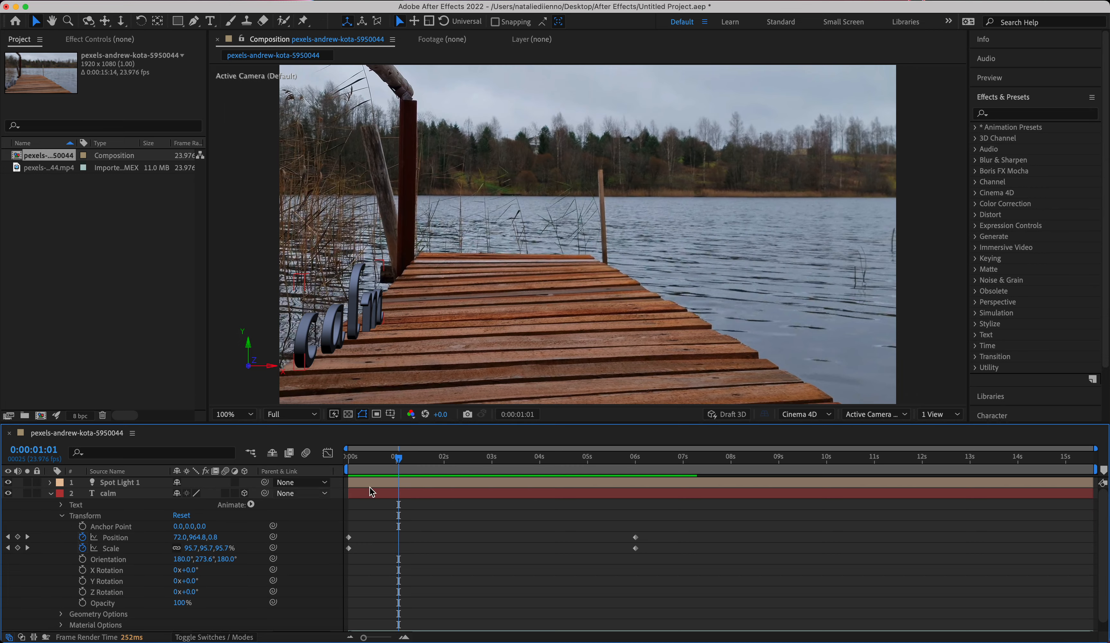
left_click_drag(392, 447, 637, 459)
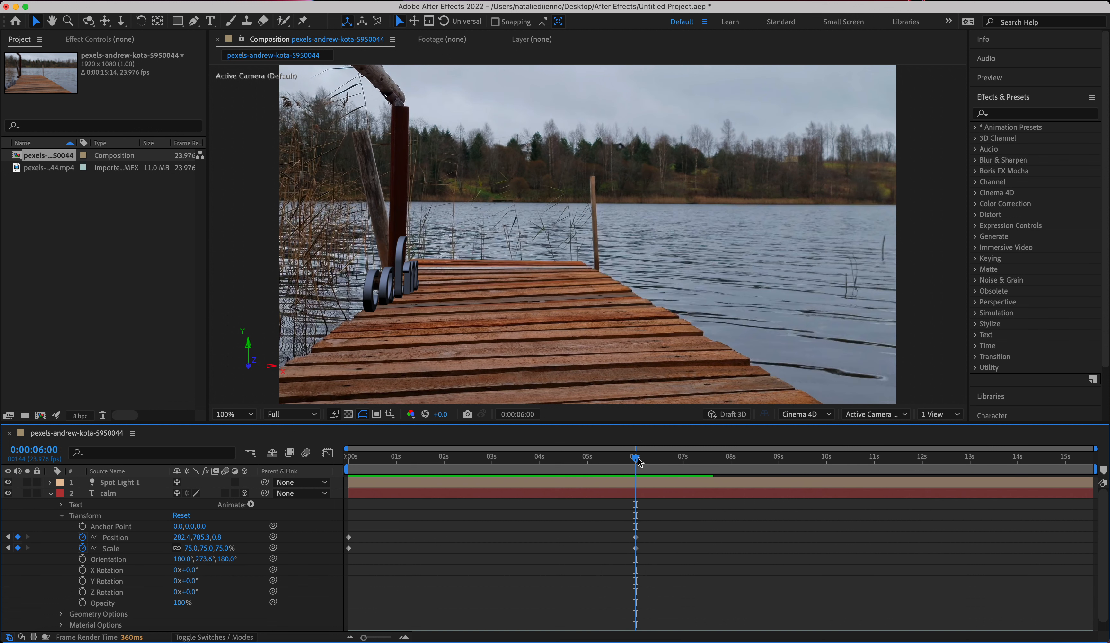
left_click_drag(194, 554, 191, 549)
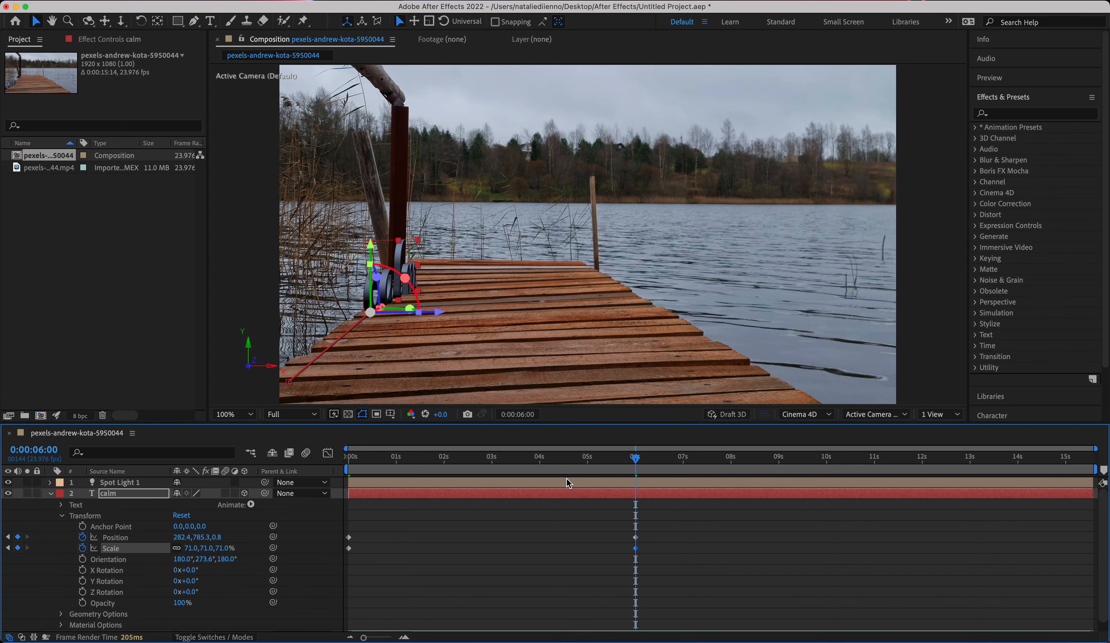
left_click_drag(636, 459, 288, 489)
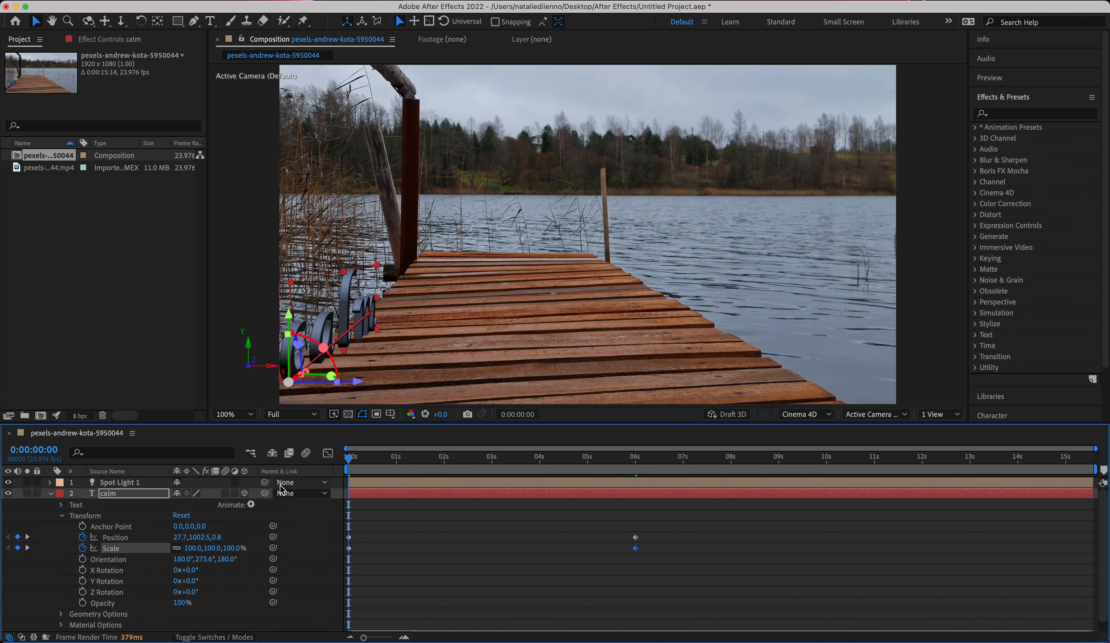
left_click(50, 493)
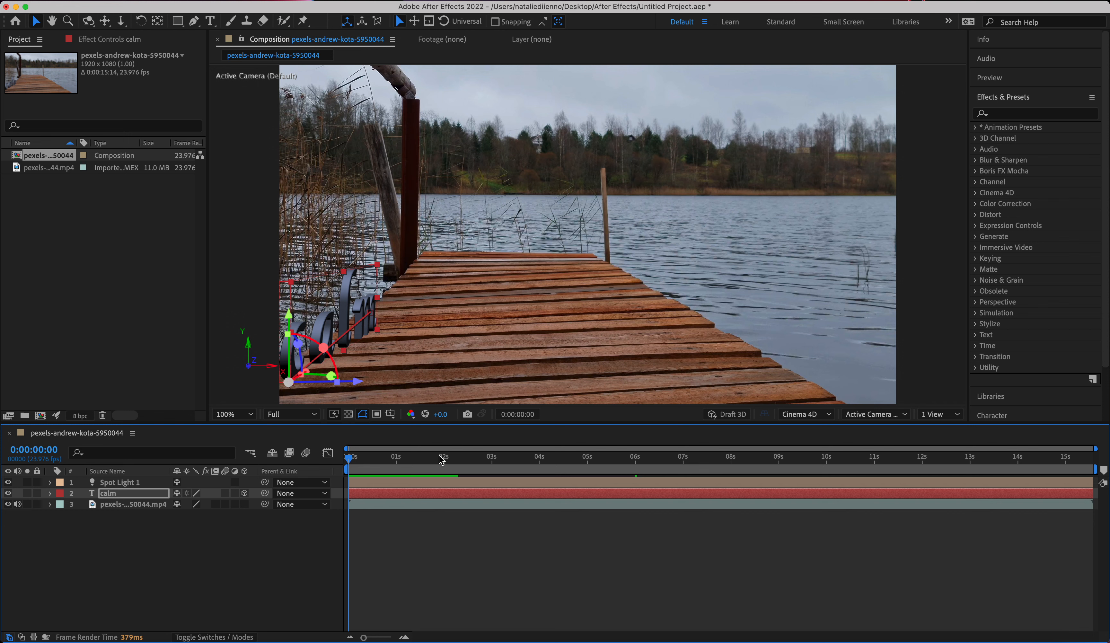
Parent Spot Light 1 to the calm layer and scrub to 0:00:04:10 and back to check the lighting.
left_click(324, 483)
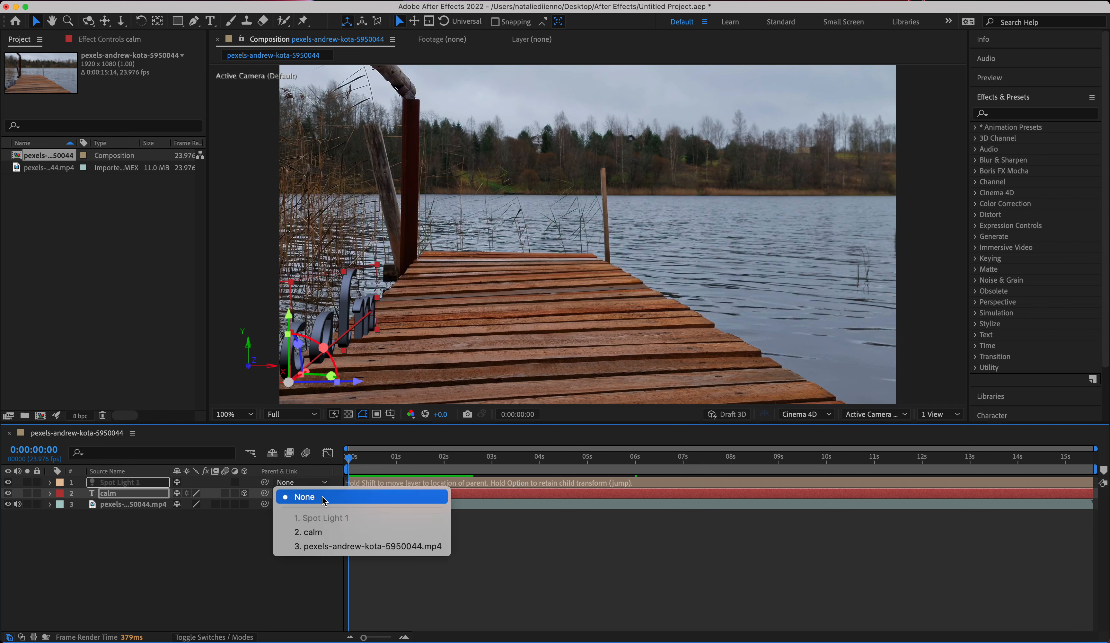
left_click(311, 532)
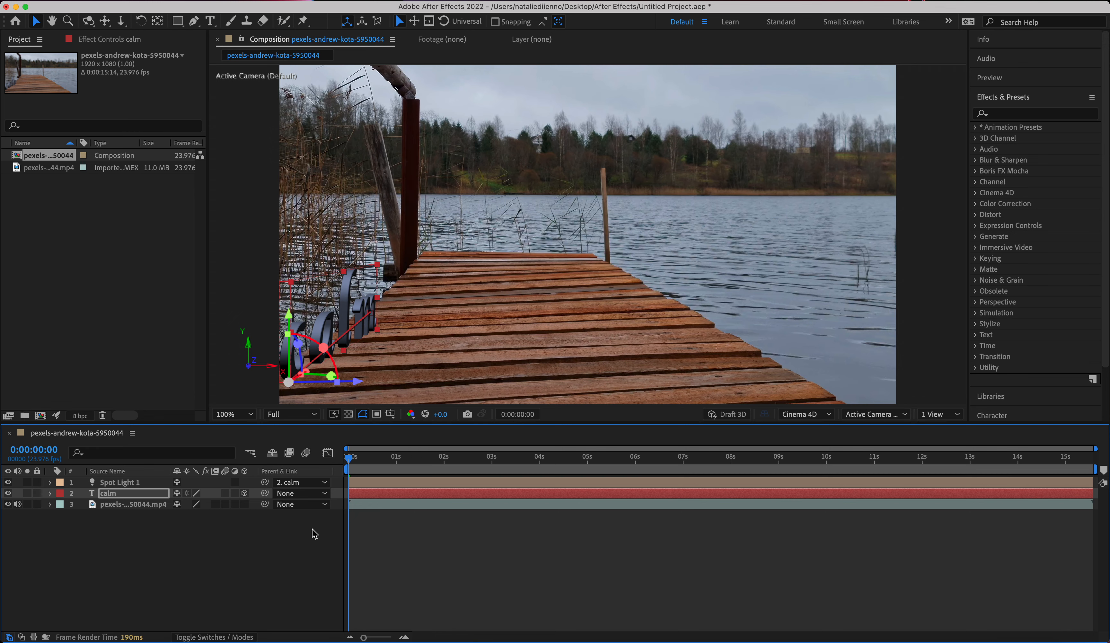
left_click_drag(351, 458, 560, 457)
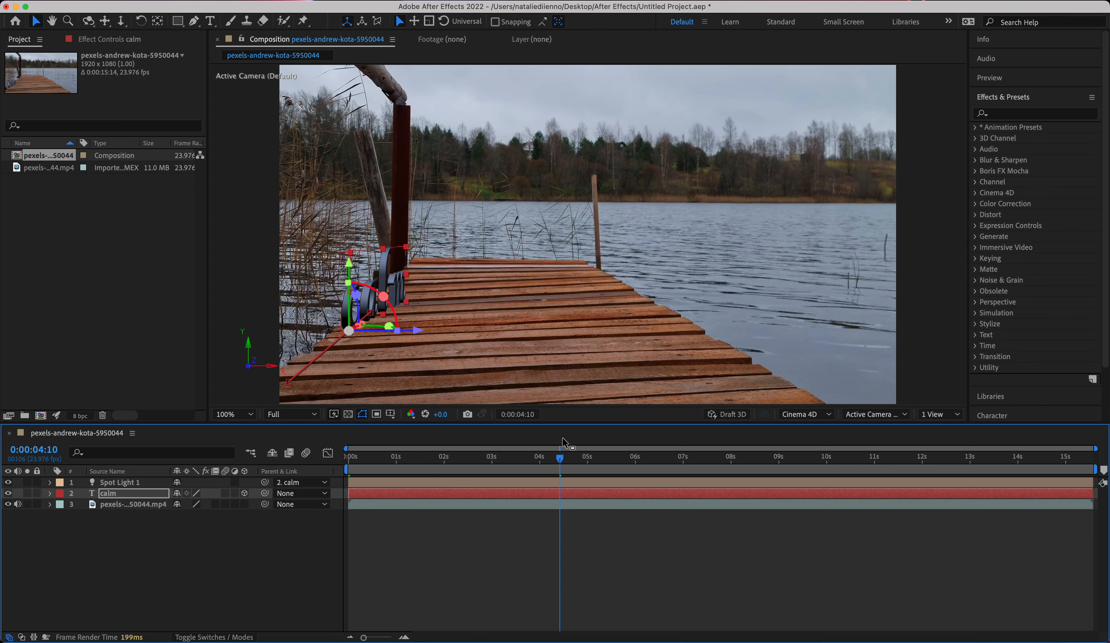
left_click_drag(559, 459, 276, 460)
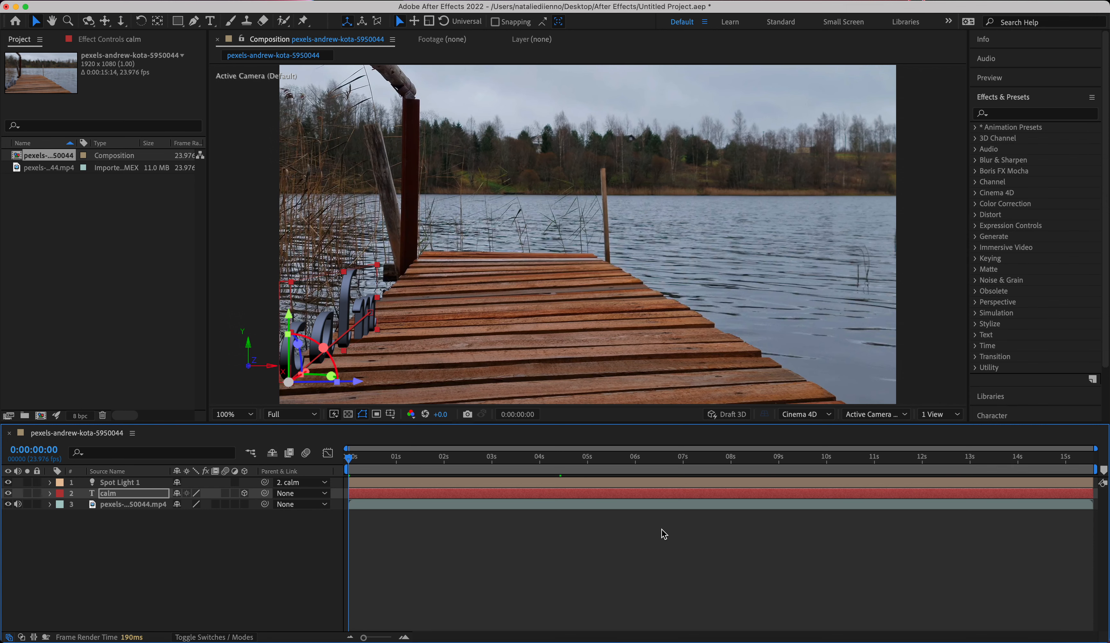
At 0:00:05:23, fine-tune the calm text's Scale slightly downward and collapse the layer's properties.
left_click(51, 493)
left_click(634, 460)
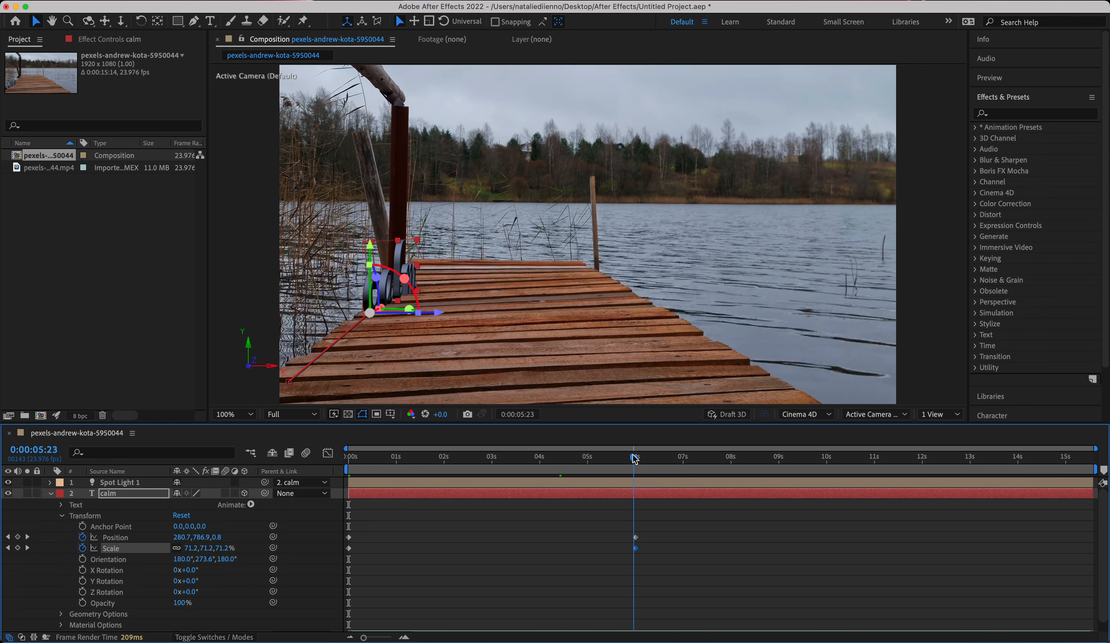
left_click_drag(193, 547, 191, 546)
left_click(50, 493)
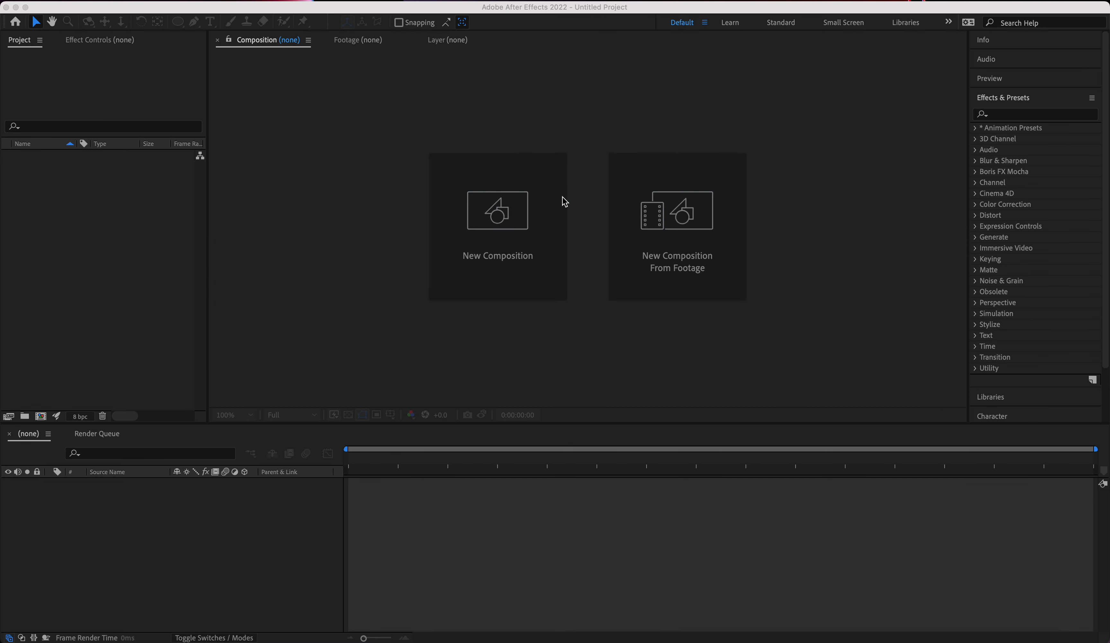
Create a new composition named Comp 1 with the HDTV 1080 29.97 preset and a duration of 0;00;30;00.
left_click(520, 214)
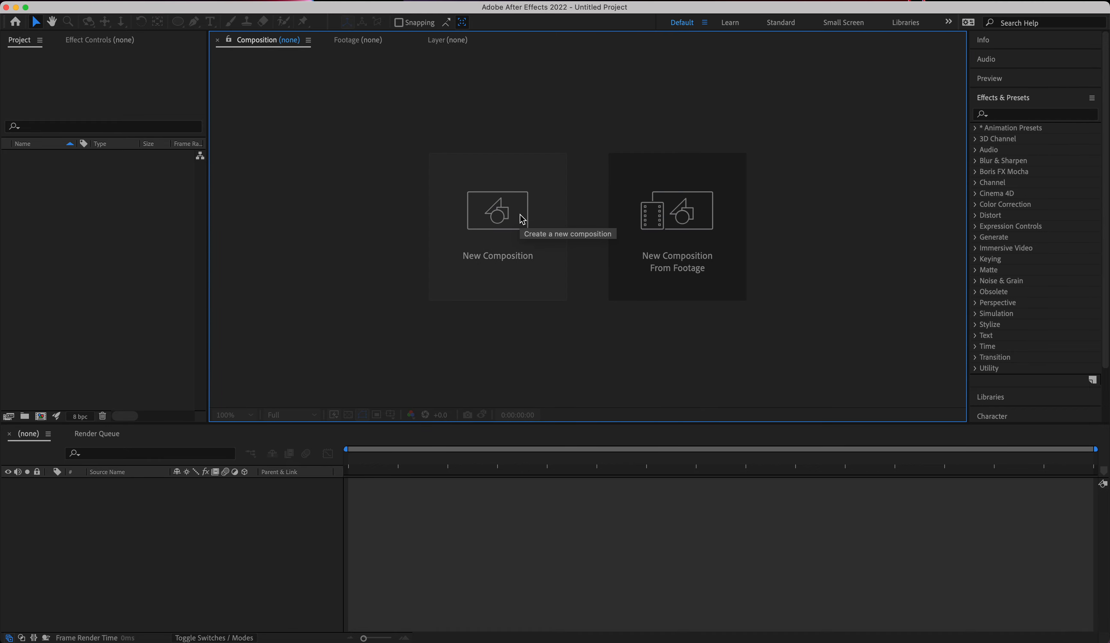
left_click(522, 219)
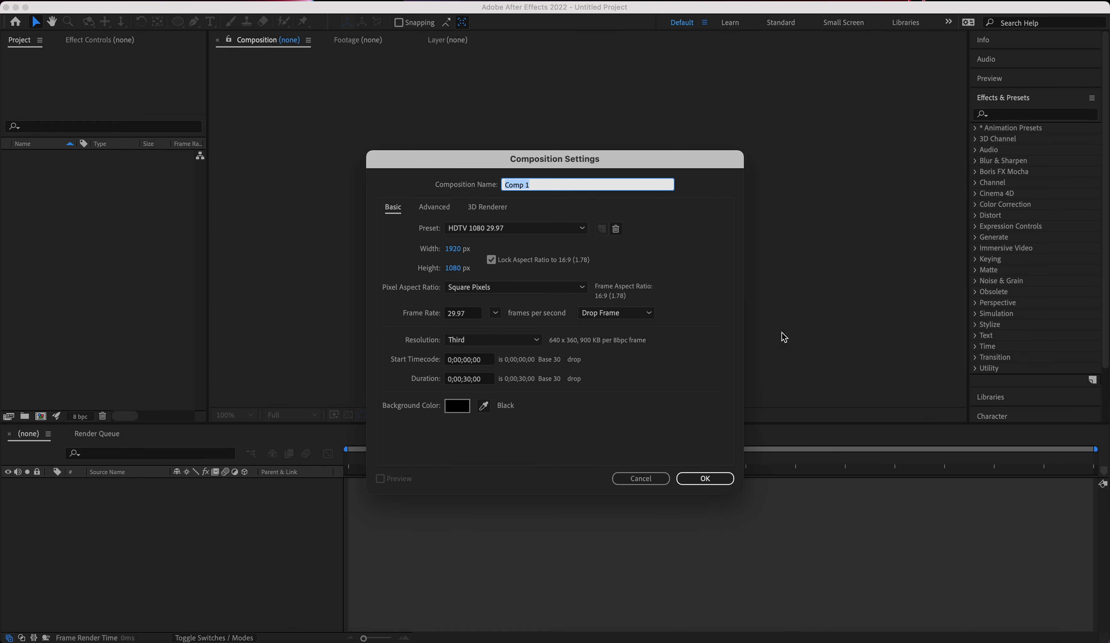
left_click(712, 479)
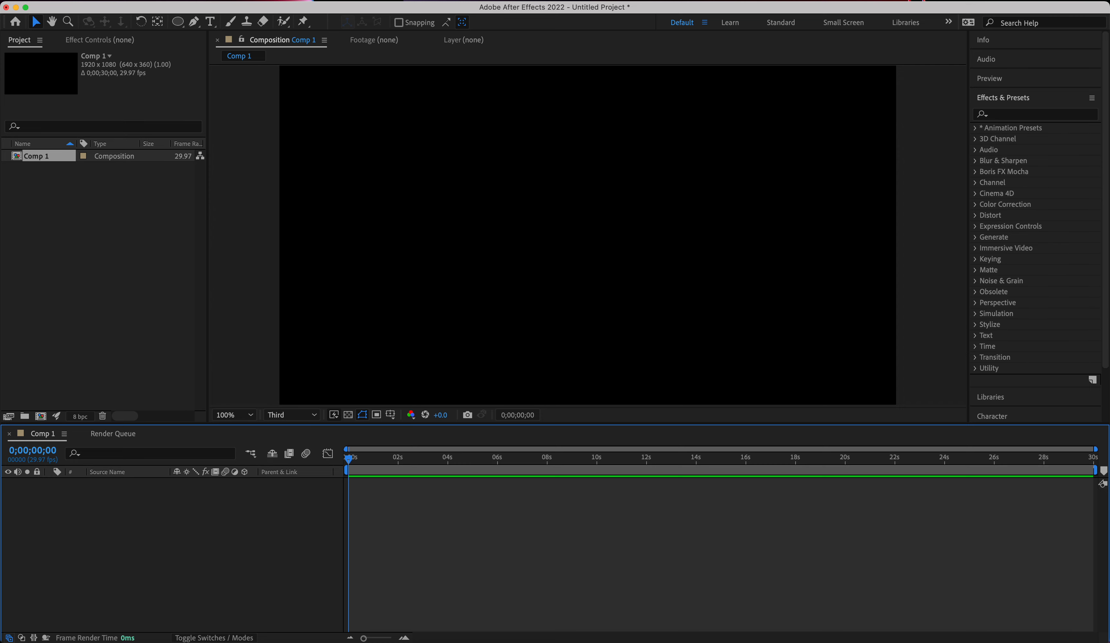
Draw a blue square with a 2 px white stroke in the upper left area, and move it closer to the composition's centre.
left_click_drag(178, 22, 216, 25)
left_click_drag(333, 138, 414, 222)
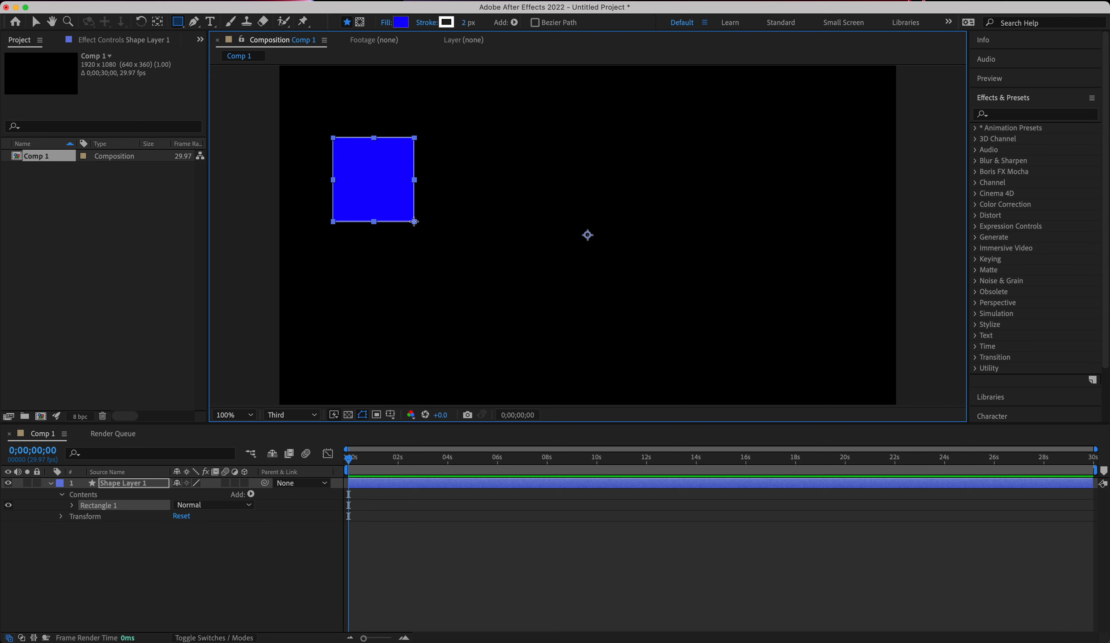
left_click(35, 22)
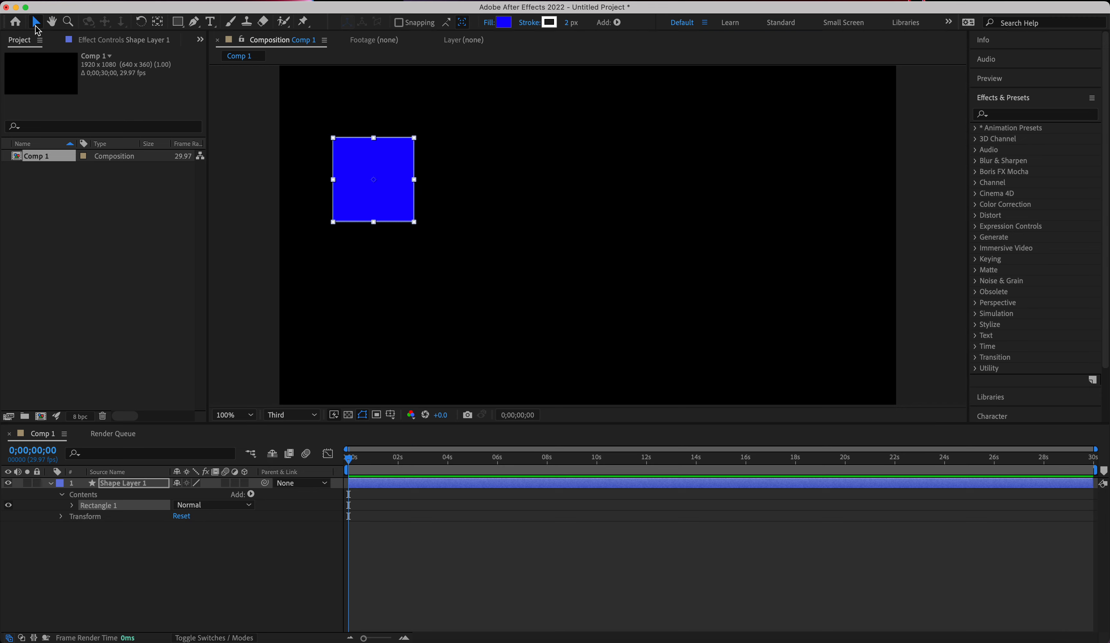
left_click_drag(380, 191, 487, 238)
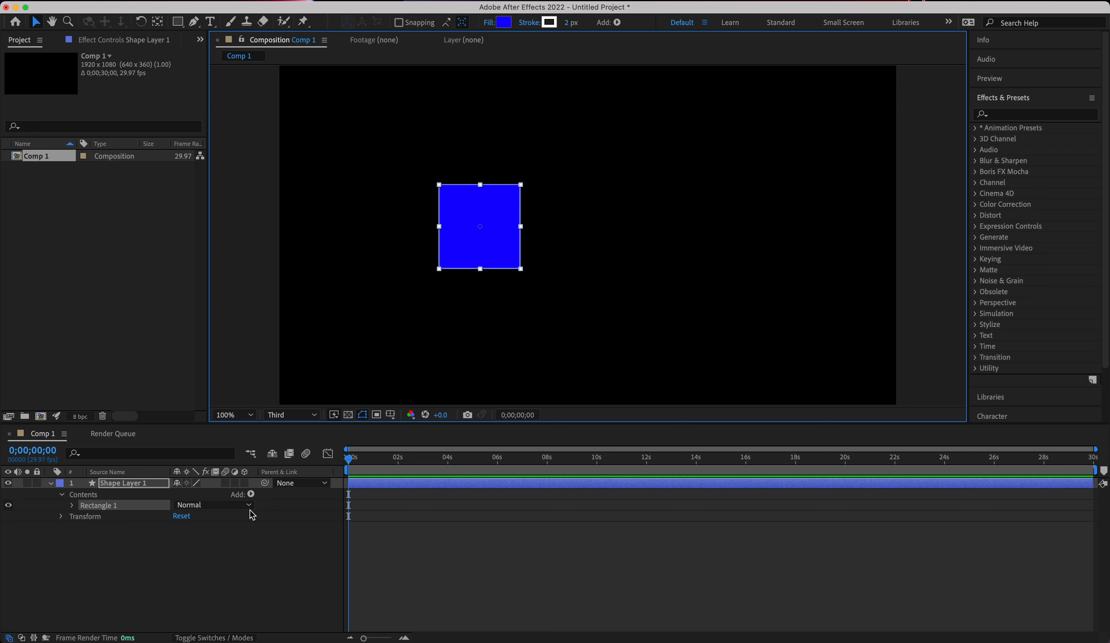
Keyframe the square's Position at 960, 540 at 0;00;00;00 and at 1868, 260 at 0;00;03;28.
key("p")
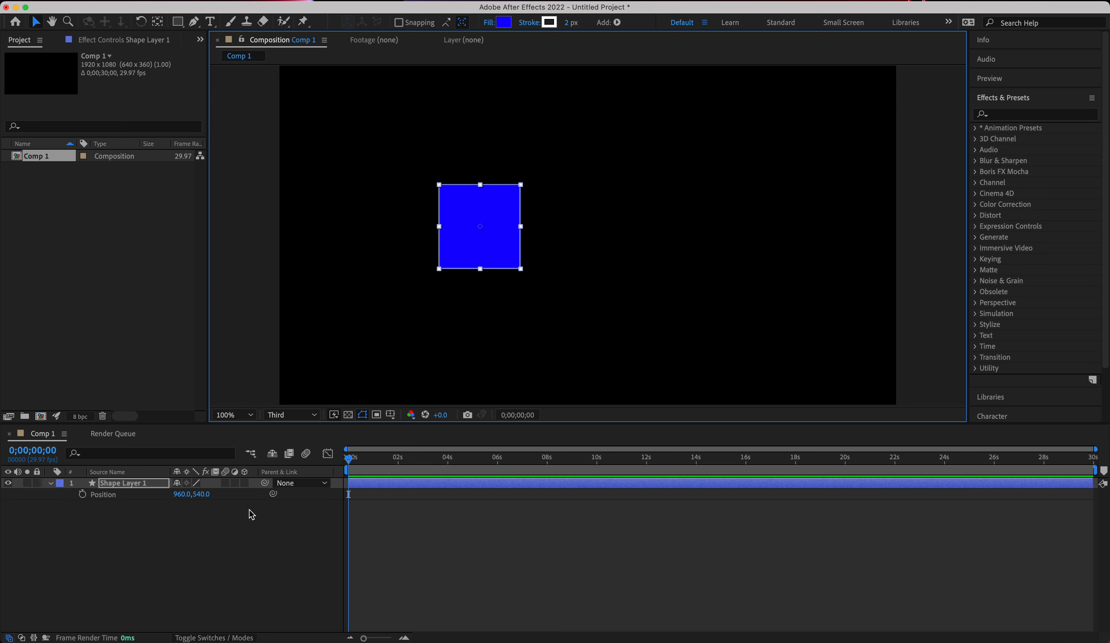
left_click(83, 494)
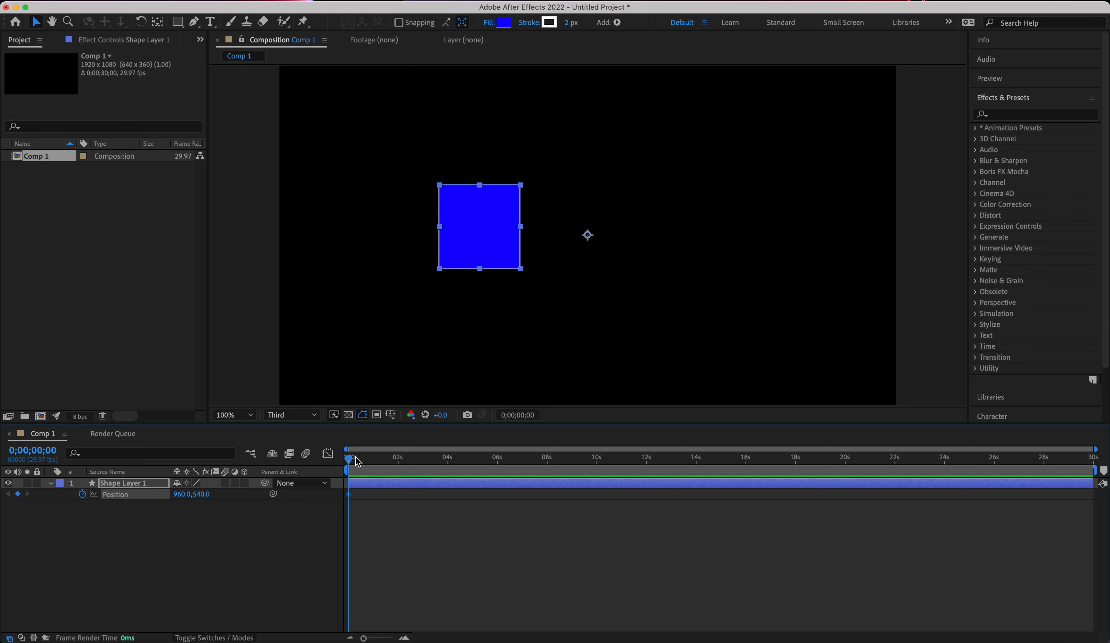
left_click_drag(352, 461, 450, 465)
left_click_drag(501, 237, 793, 148)
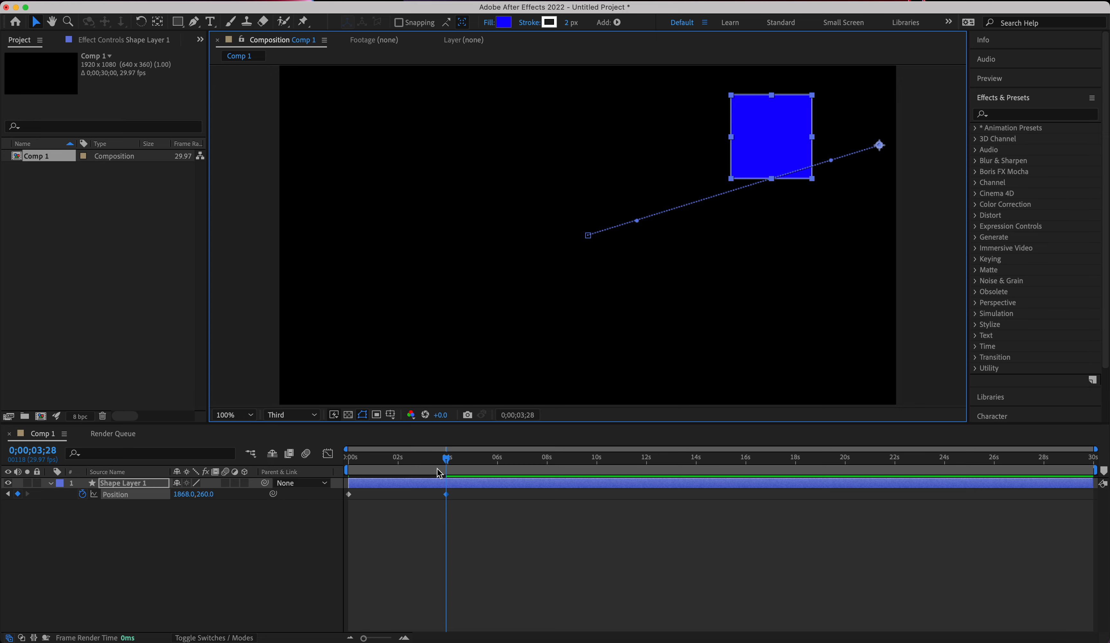
Keyframe the square's Scale at 100% at 0;00;00;00 and at 58% at 0;00;03;29, and collapse the layer's properties.
left_click_drag(450, 462, 328, 455)
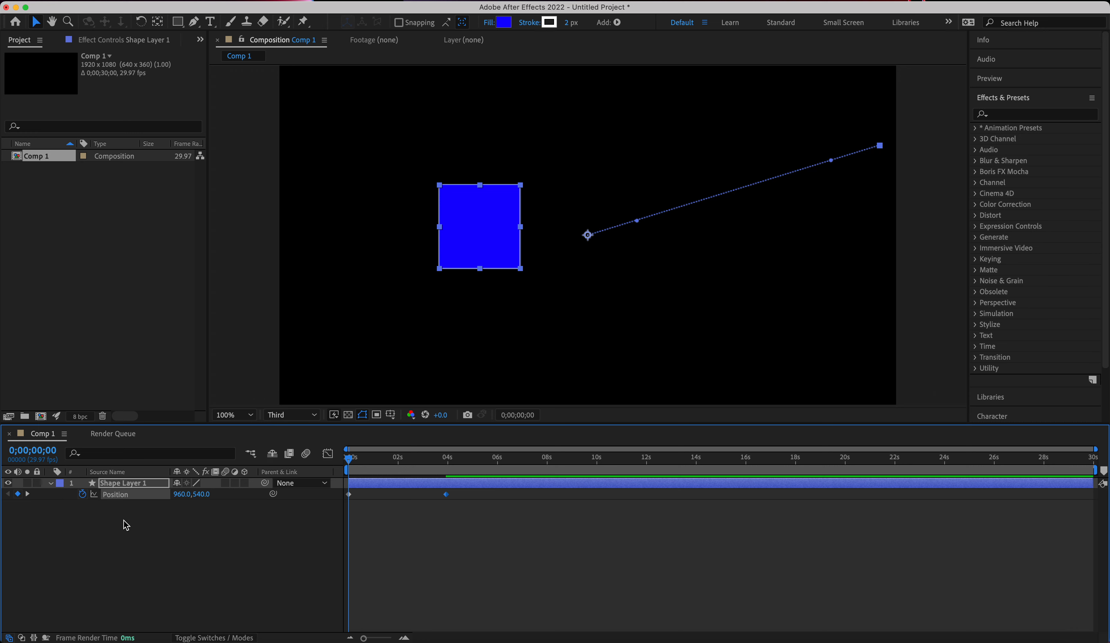
key("s")
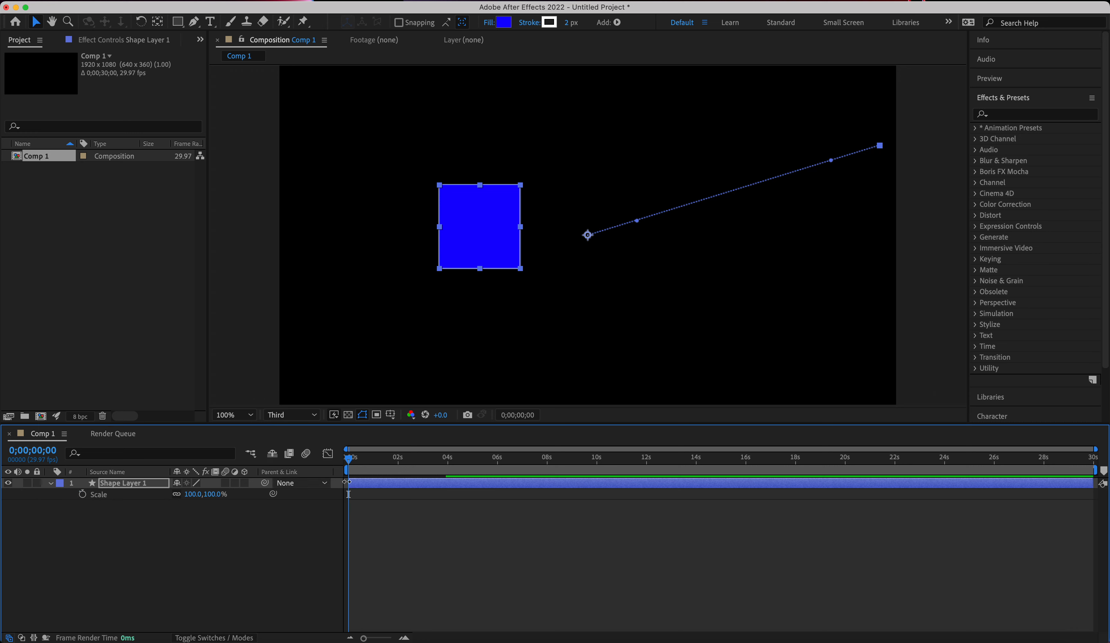
left_click(82, 494)
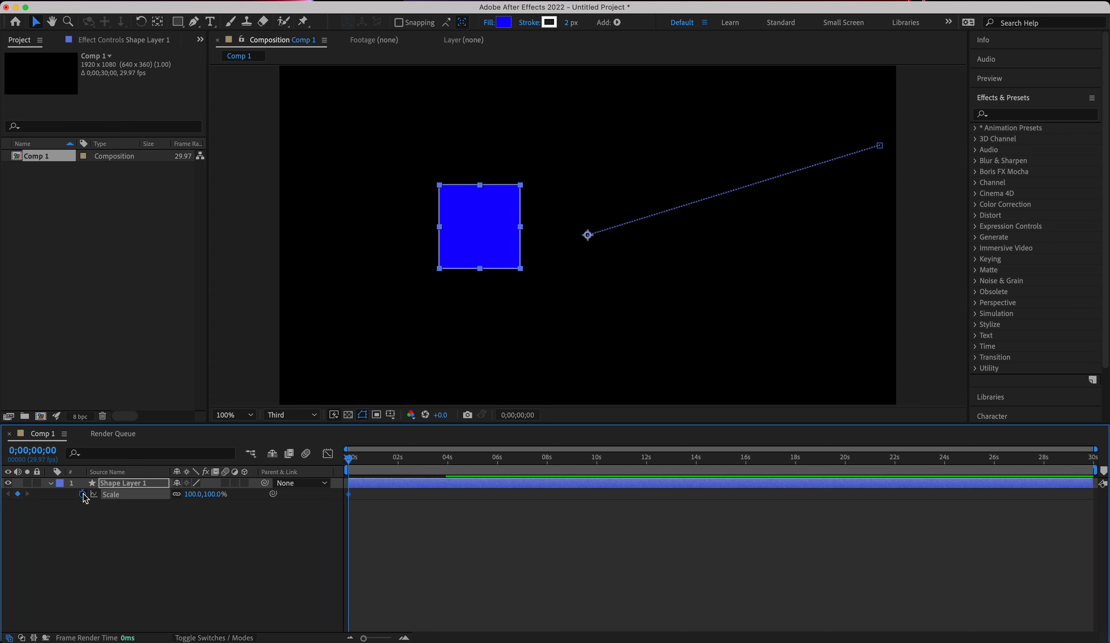
left_click_drag(350, 463, 447, 462)
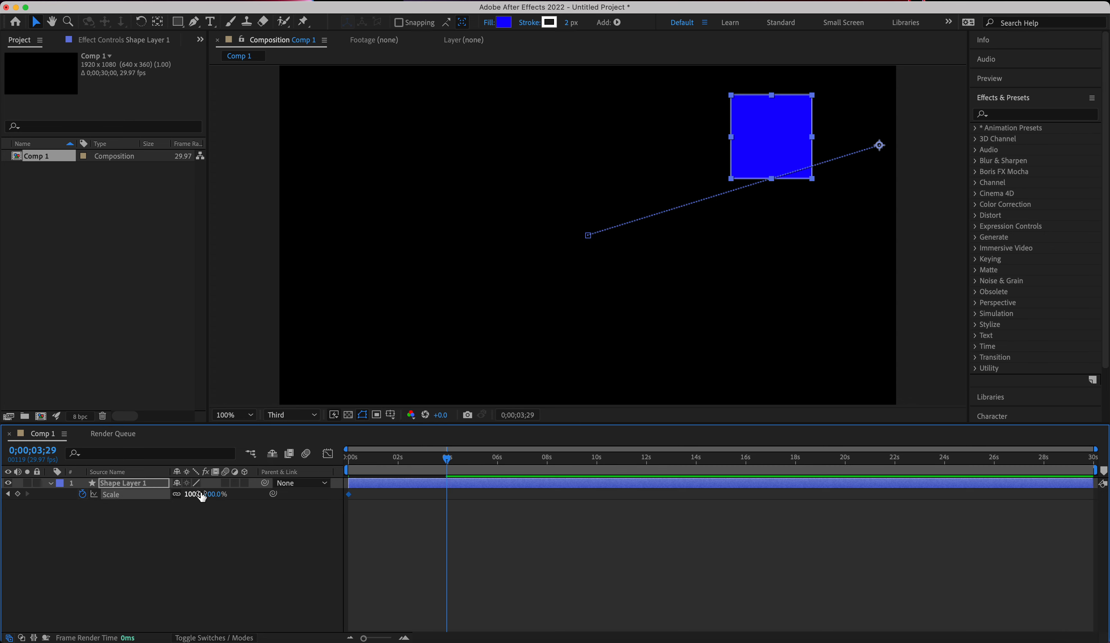
left_click_drag(202, 494, 174, 494)
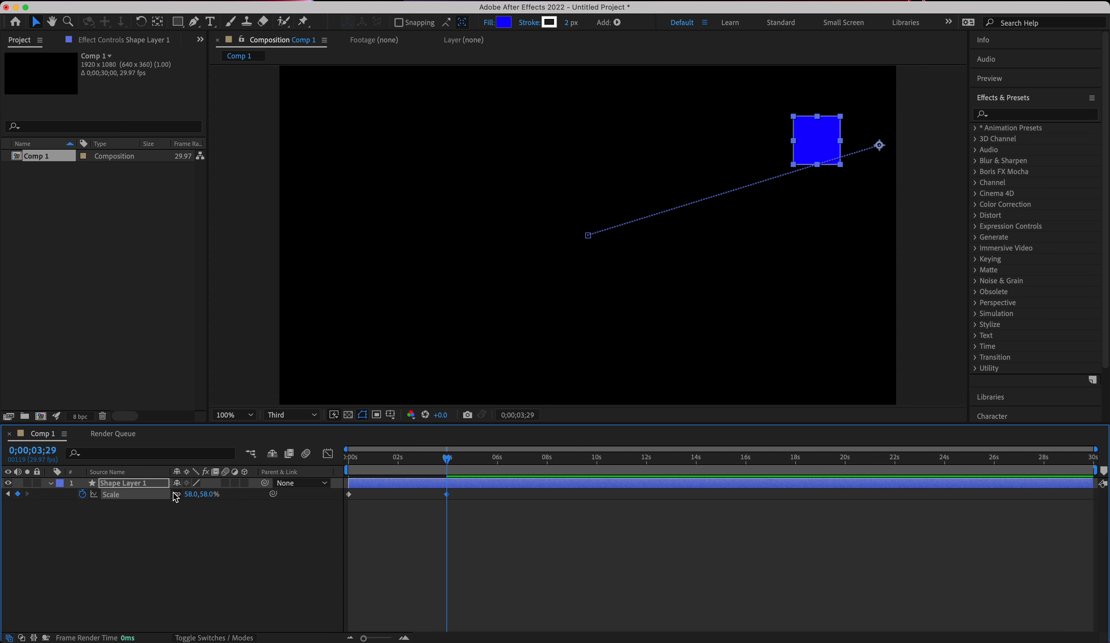
left_click(50, 483)
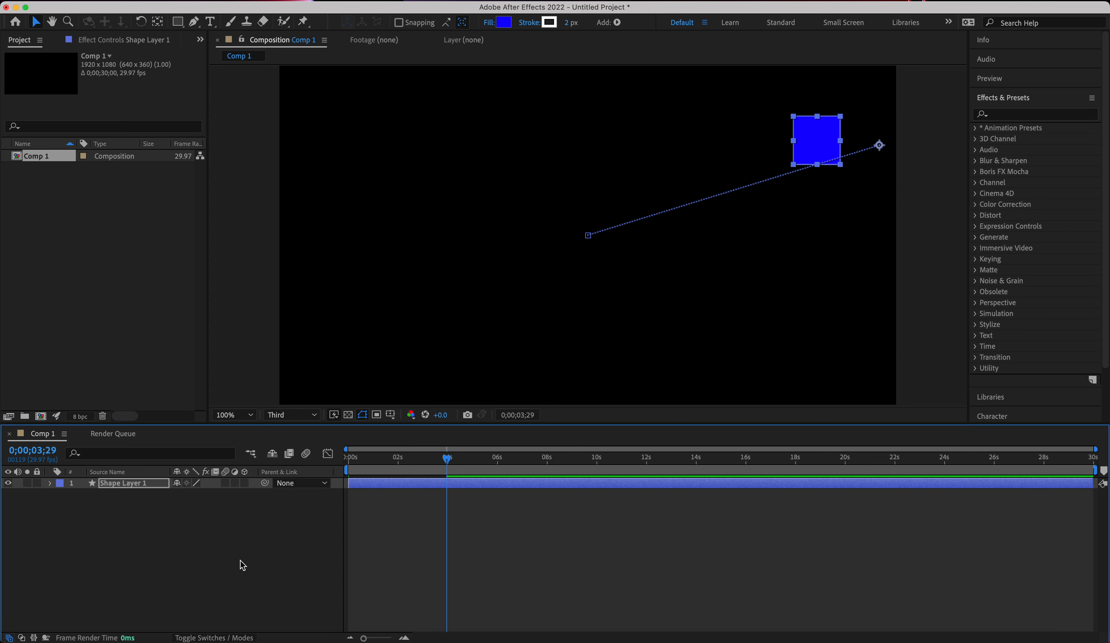
At 0;00;00;00, add a new shape layer and draw a small blue circle with a 2 px white stroke below the square.
left_click_drag(450, 462, 285, 421)
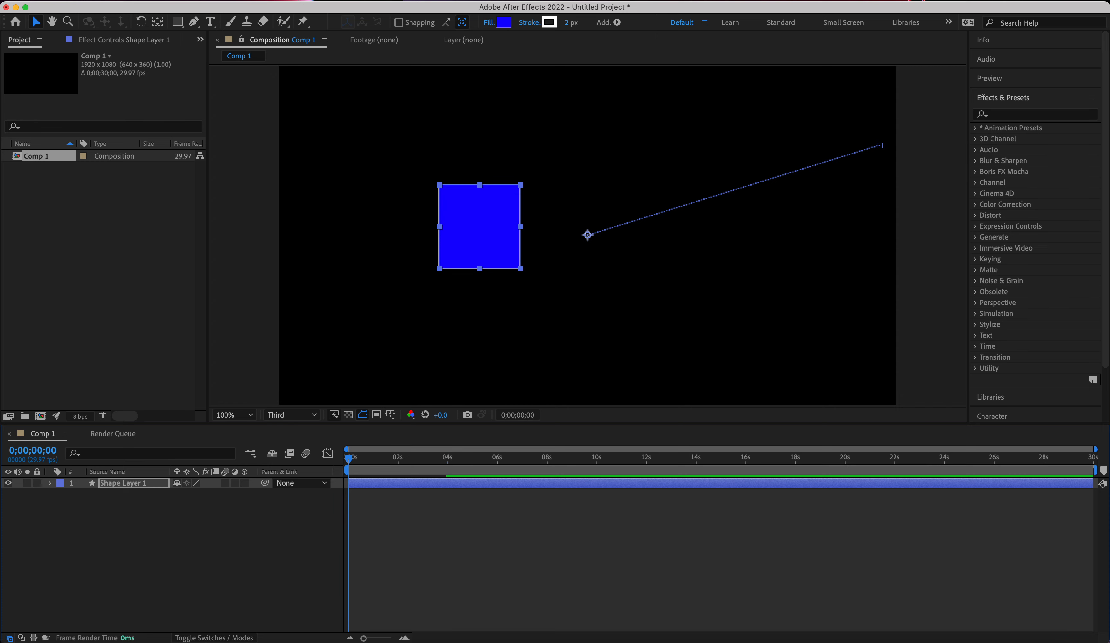
left_click(226, 0)
mouse_move(247, 11)
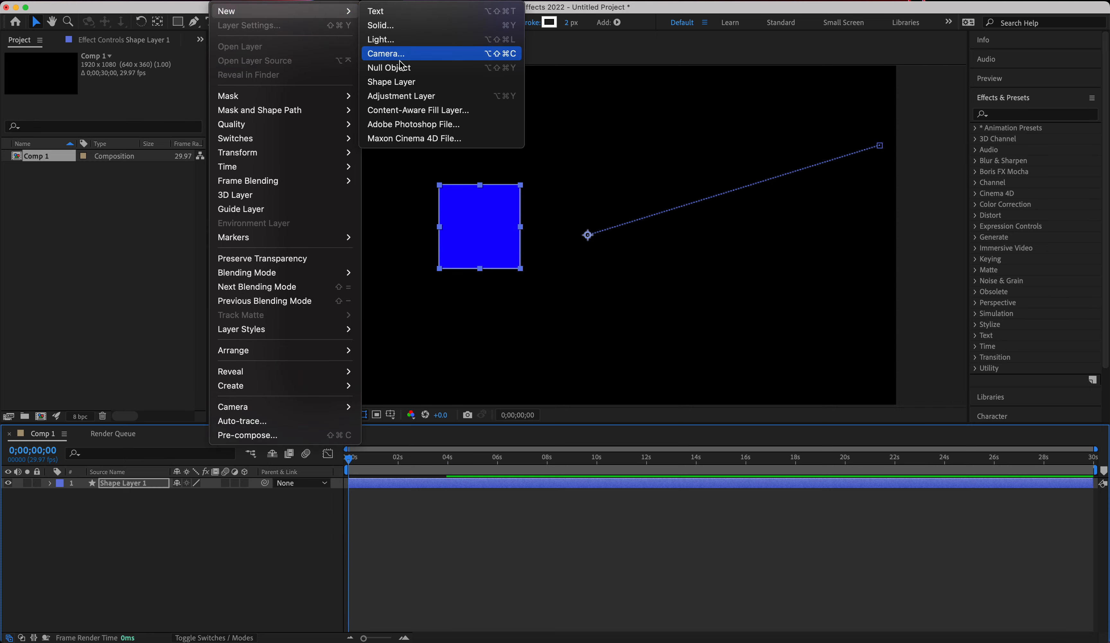
left_click(400, 81)
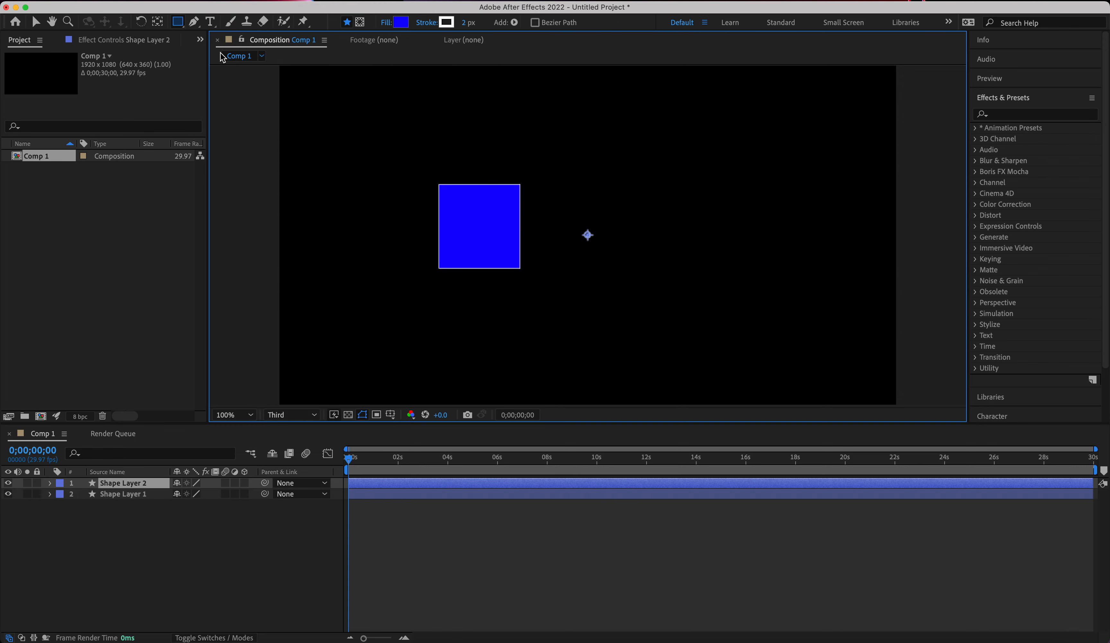
left_click(181, 19)
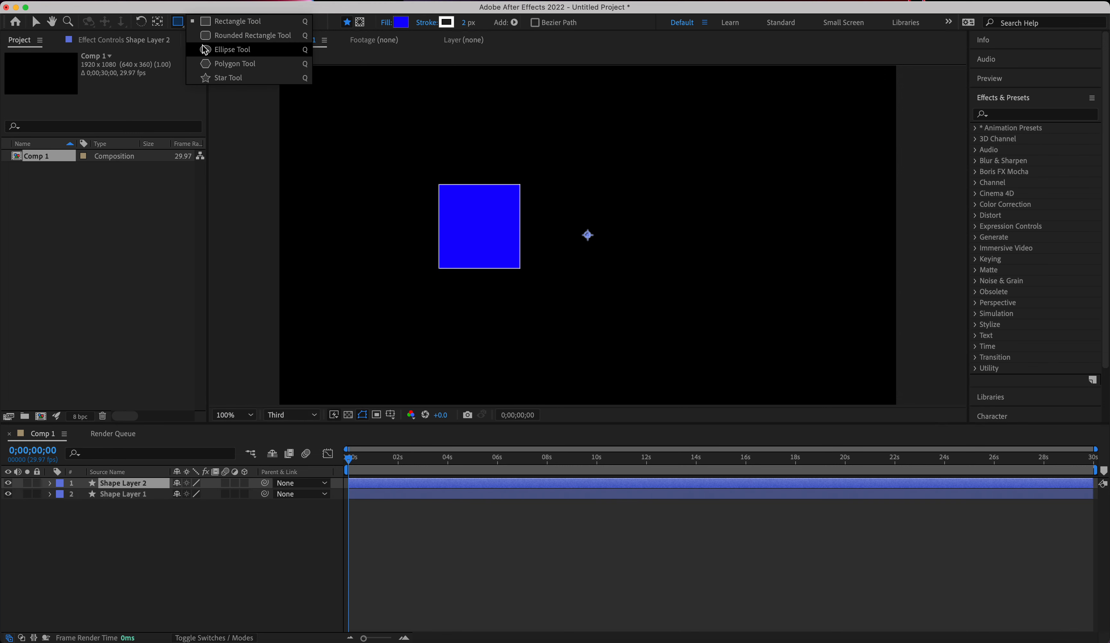
left_click(205, 49)
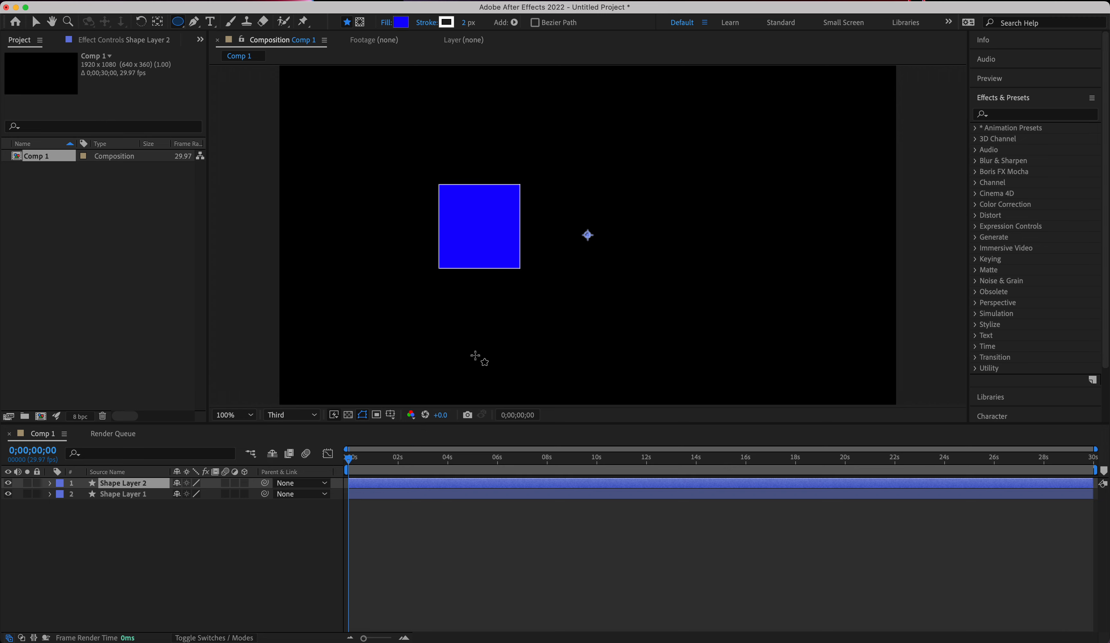
left_click_drag(508, 331, 559, 370)
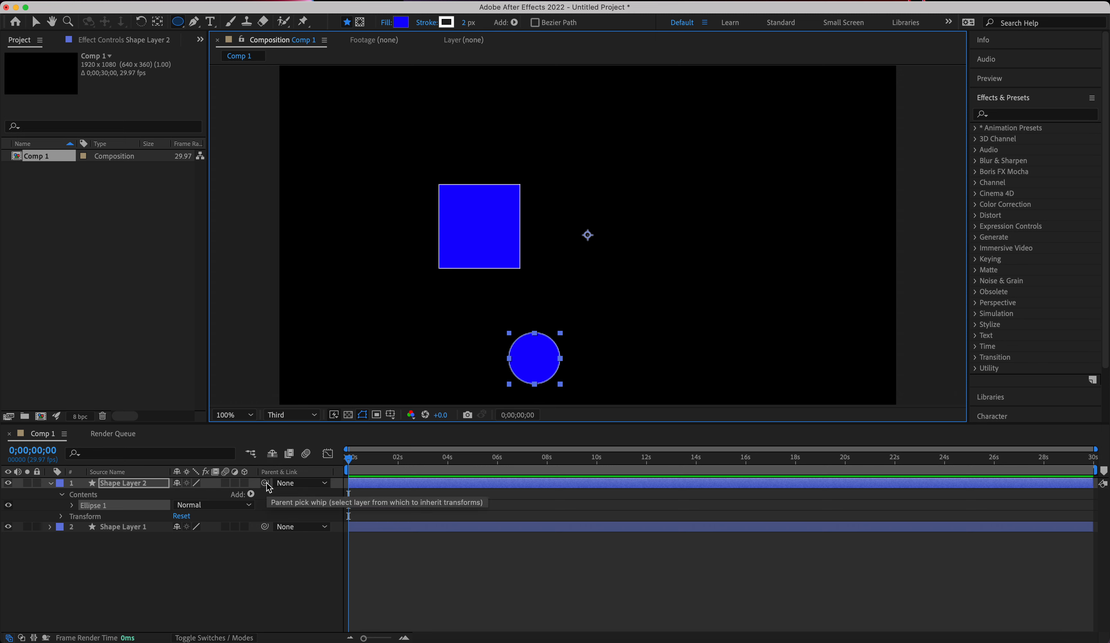
Parent the circle's layer to the square's Shape Layer 1, and play the animation up to about 0;00;04;04.
left_click_drag(266, 484, 125, 529)
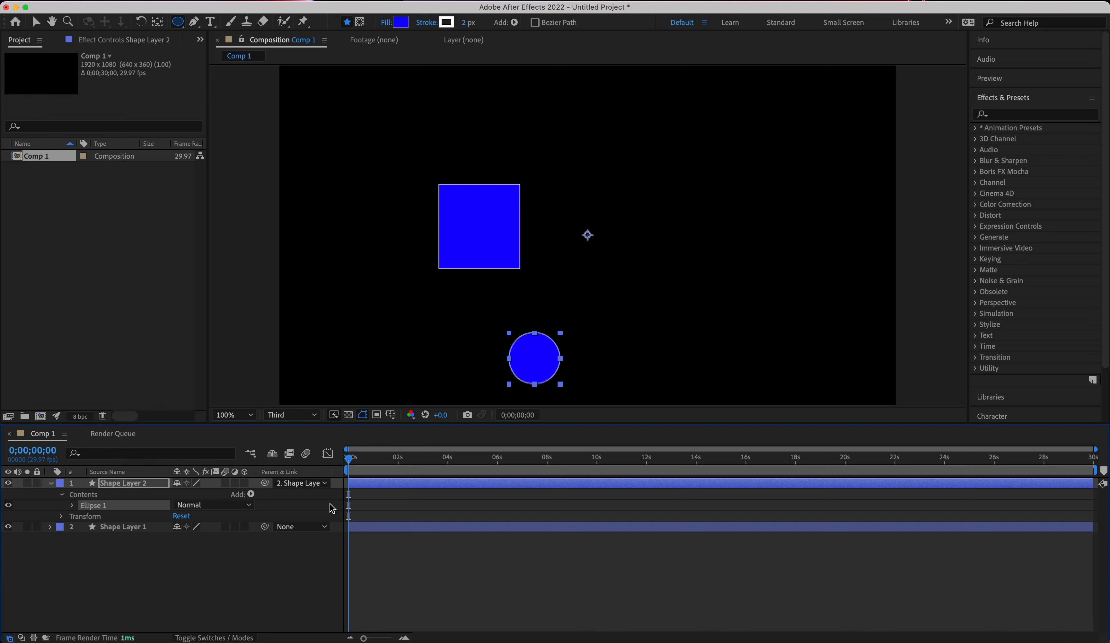
left_click(325, 483)
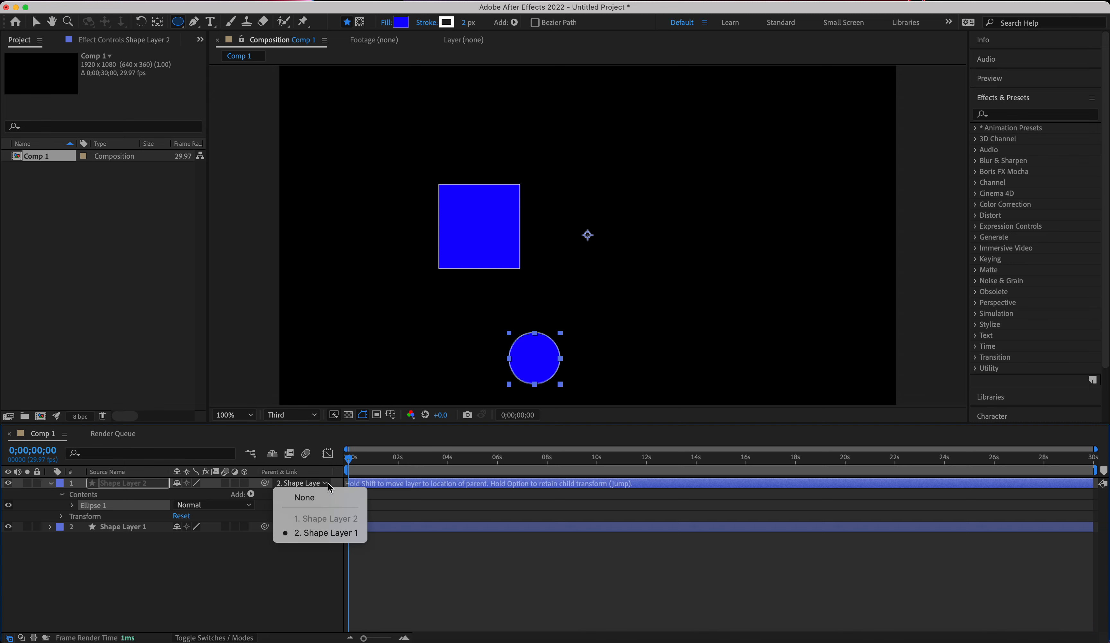
left_click(326, 533)
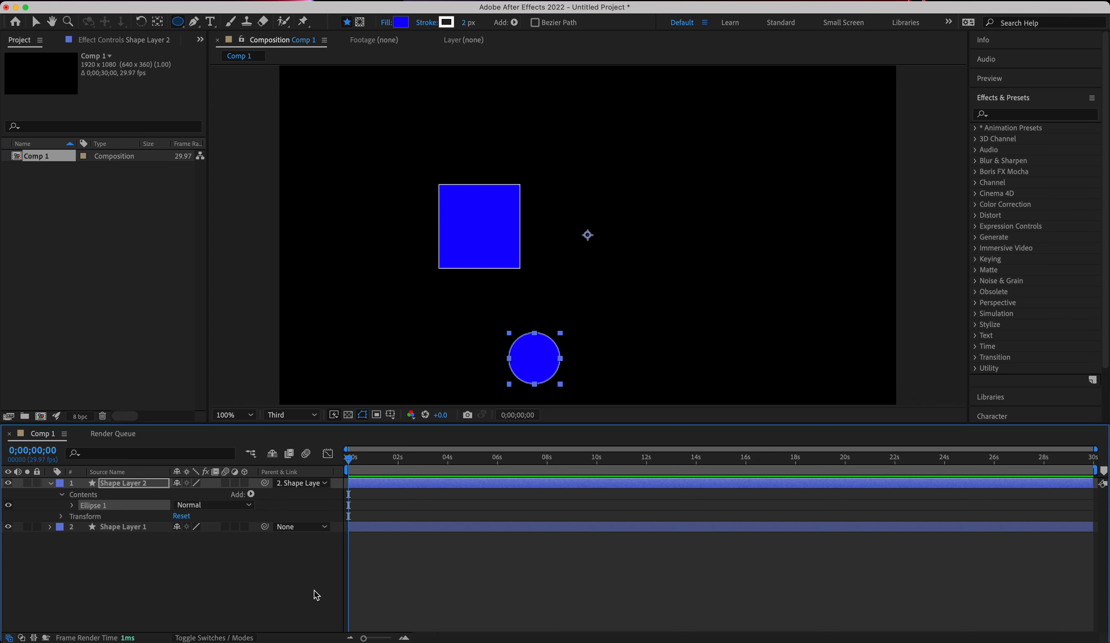
key("space")
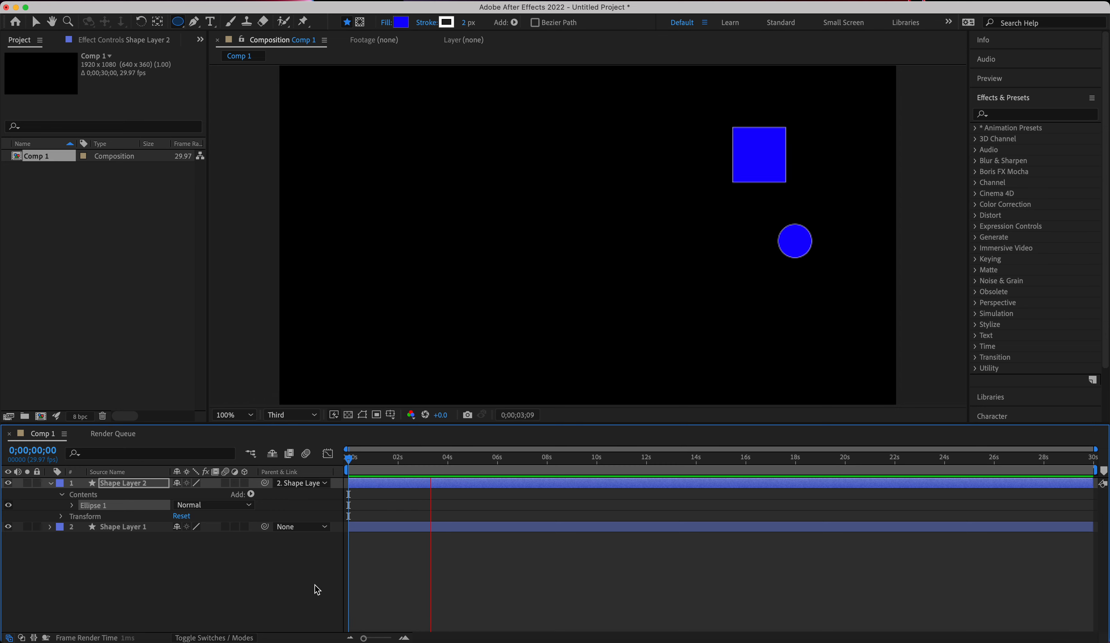
key("space")
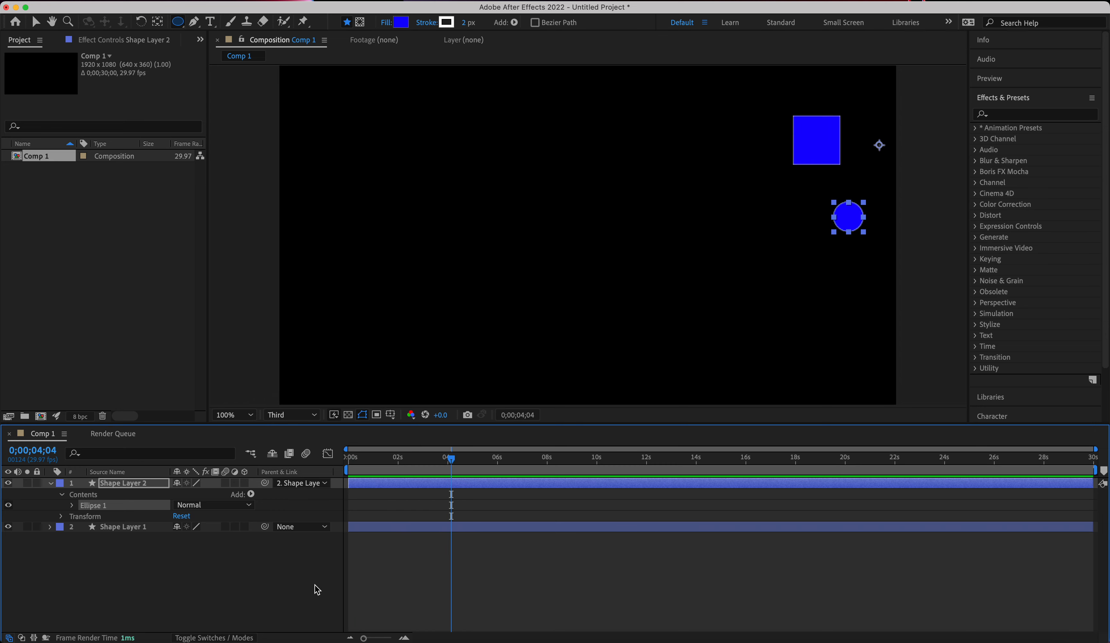